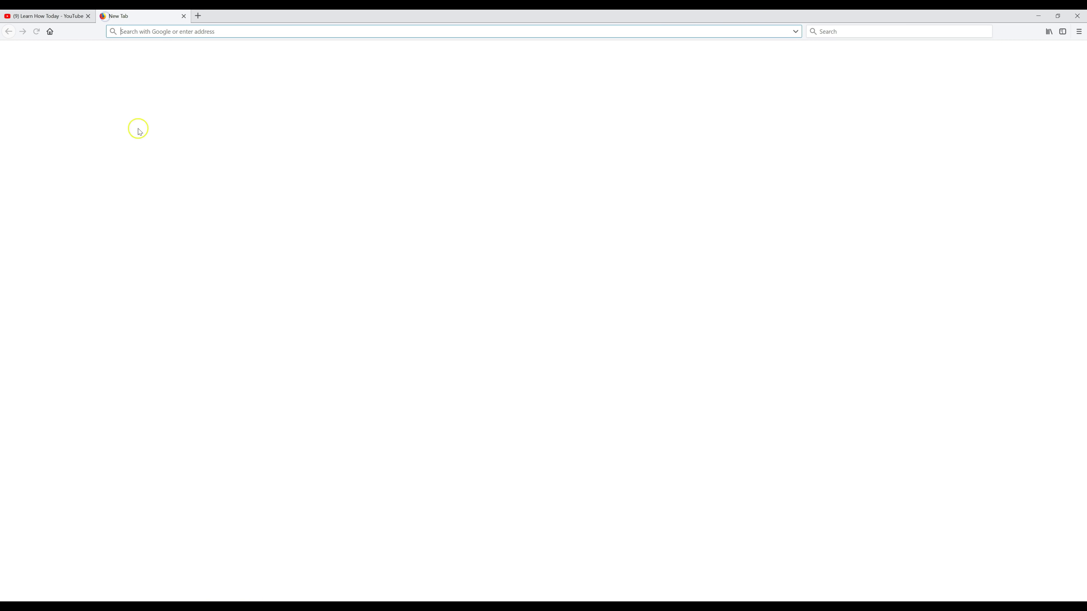
Step: Load createwpsite.com/promo and follow the GoDaddy coupon to the WordPress hosting offer
{"action": "type", "text": "https://createwpsite.com/promo/"}
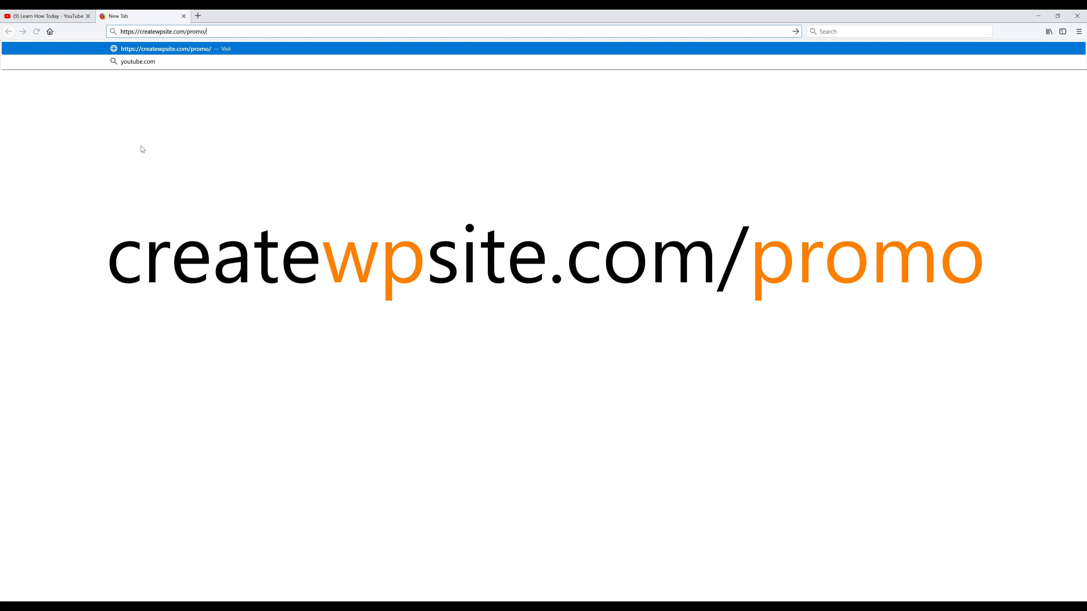
{"action": "key", "text": "Return"}
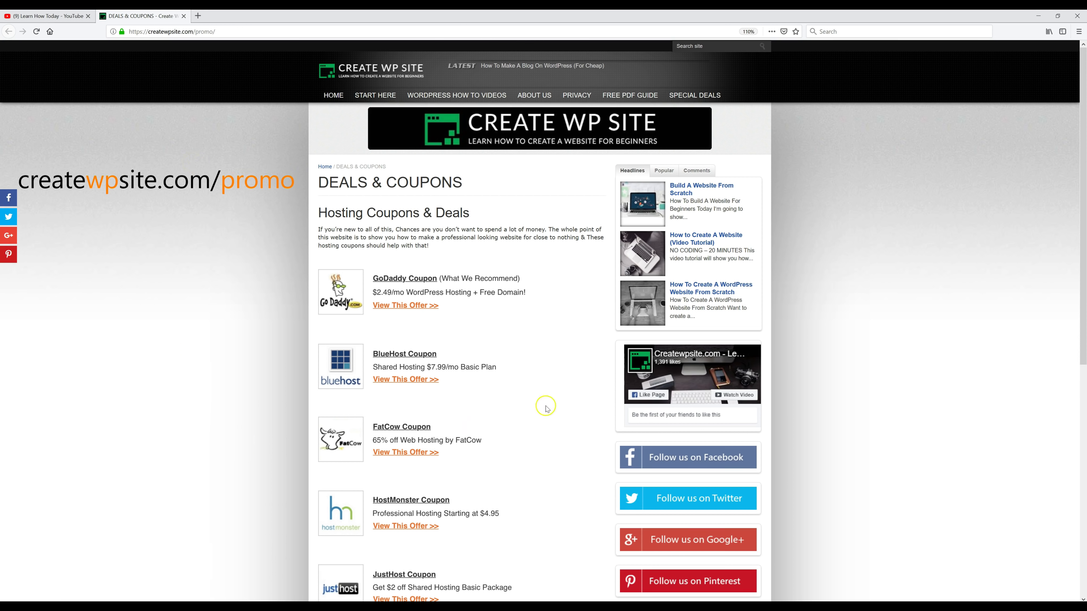
{"action": "left_click", "coordinate": [402, 309]}
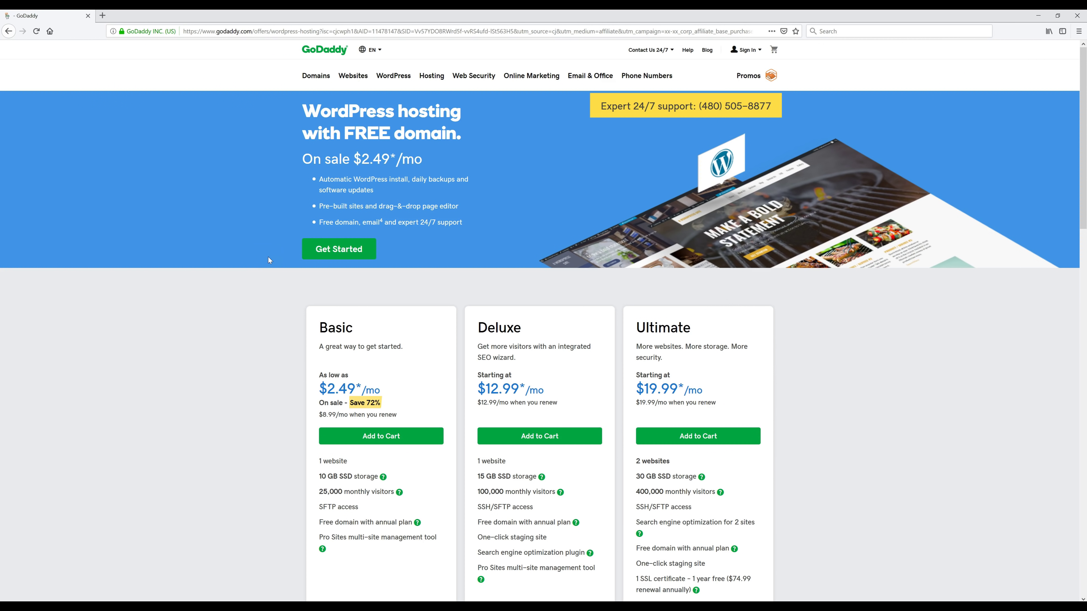
Step: Start the Basic WordPress plan and select thebreadandbuttershop.com as its free domain
{"action": "left_click", "coordinate": [340, 251]}
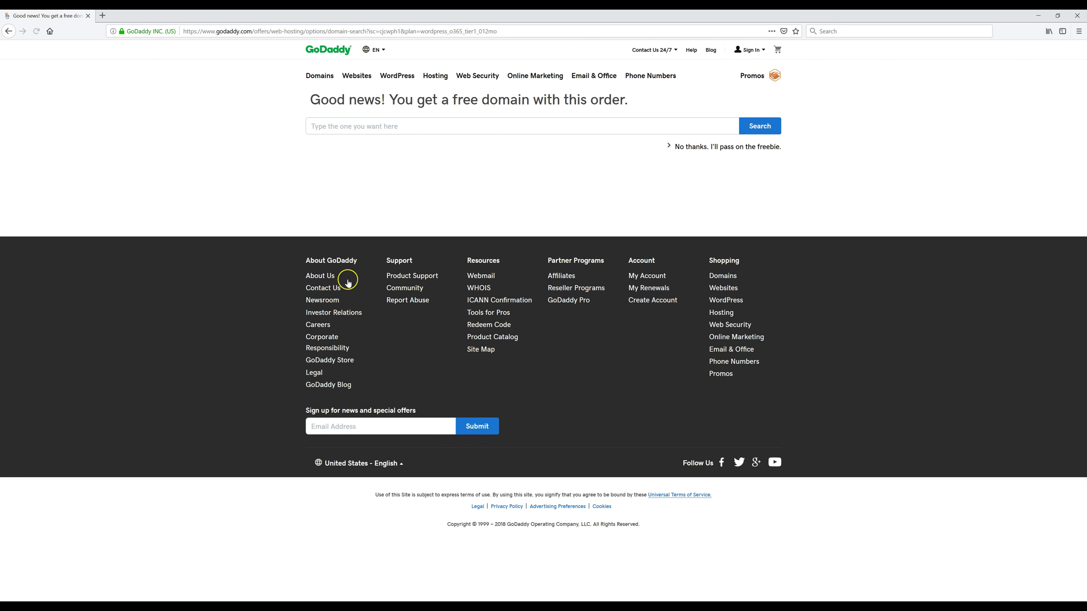
{"action": "left_click", "coordinate": [407, 128]}
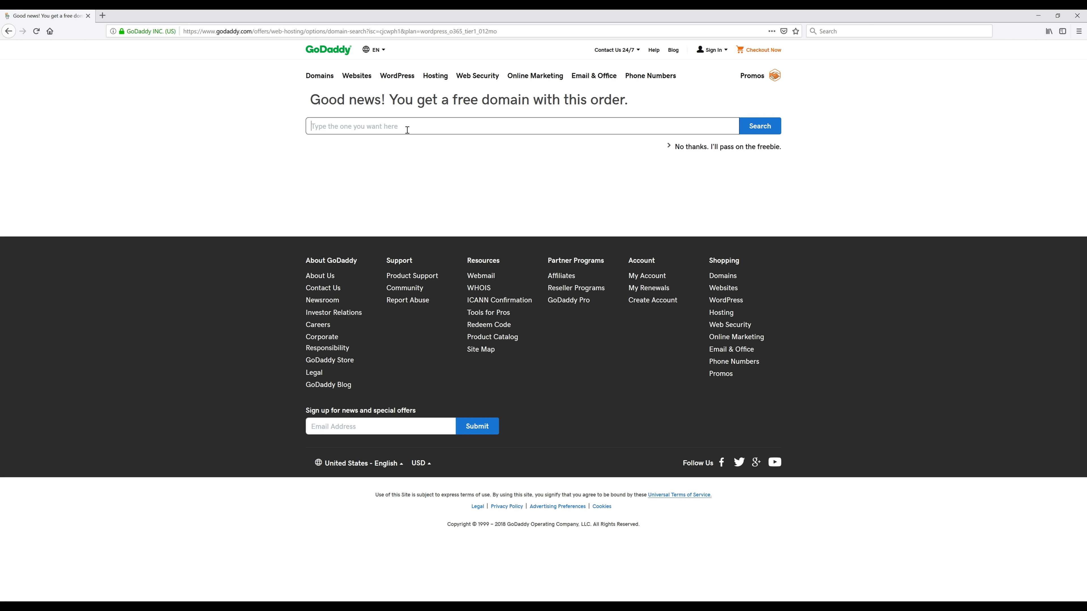
{"action": "type", "text": "TheBreadAndButterShop.com"}
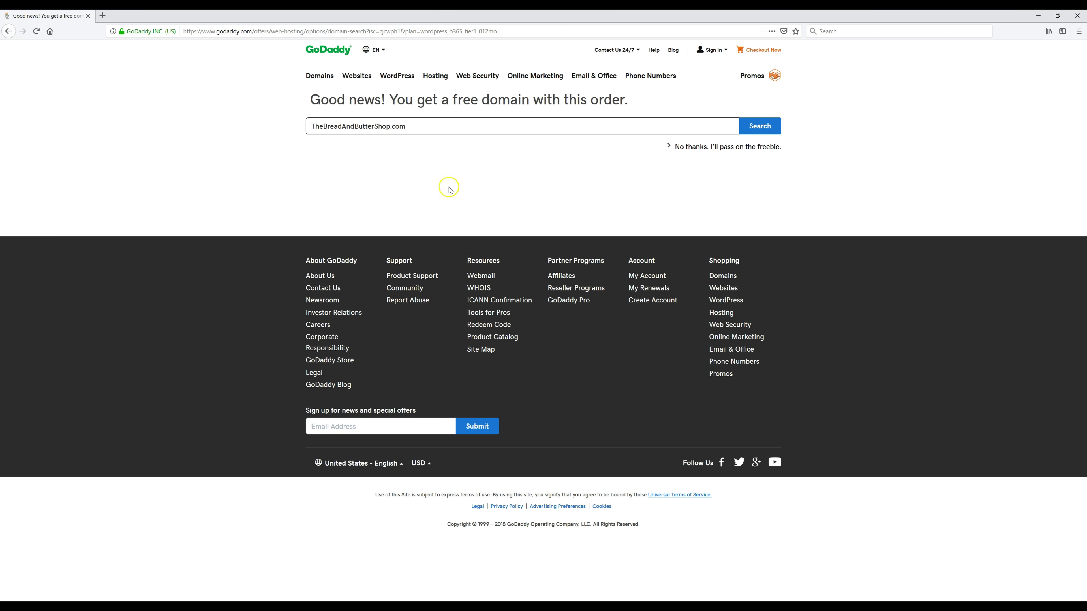
{"action": "left_click", "coordinate": [761, 127]}
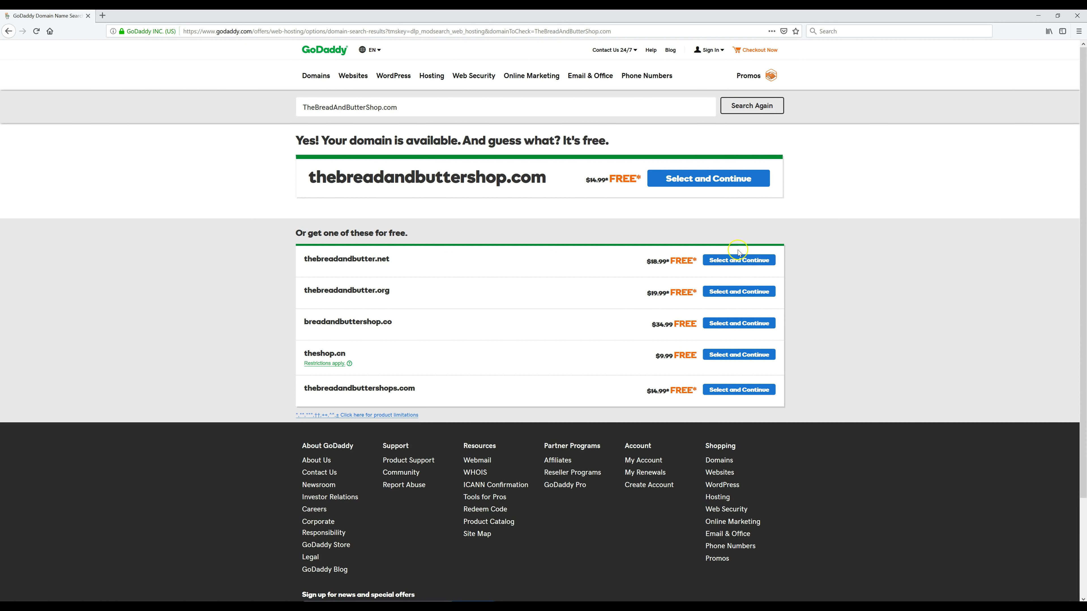
{"action": "left_click", "coordinate": [719, 178]}
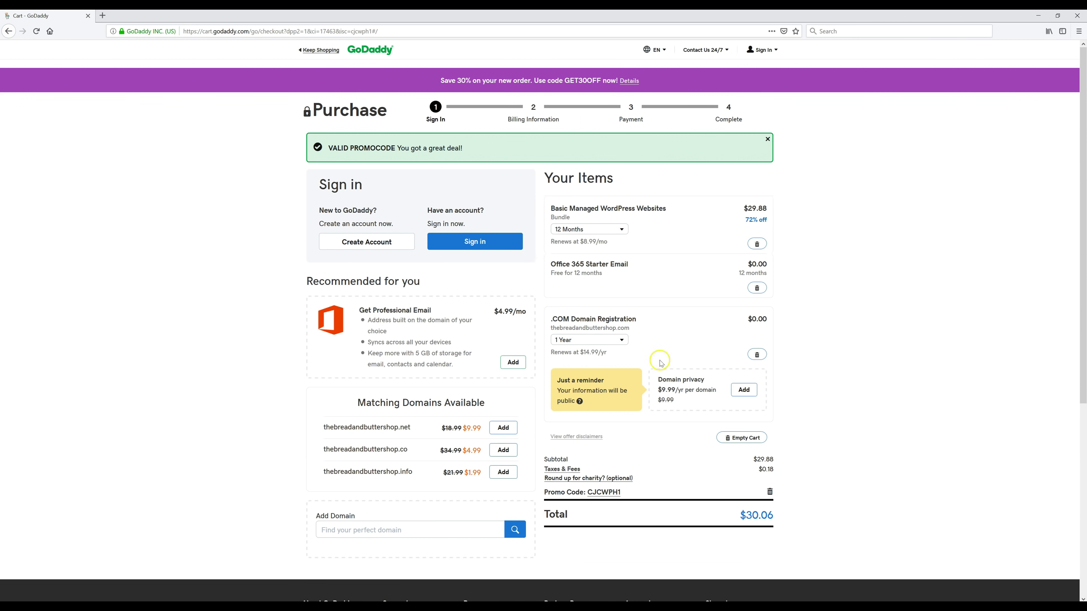
Step: Enter e-mail, username, password and support PIN, pass the robot check, and create the account
{"action": "left_click", "coordinate": [381, 244]}
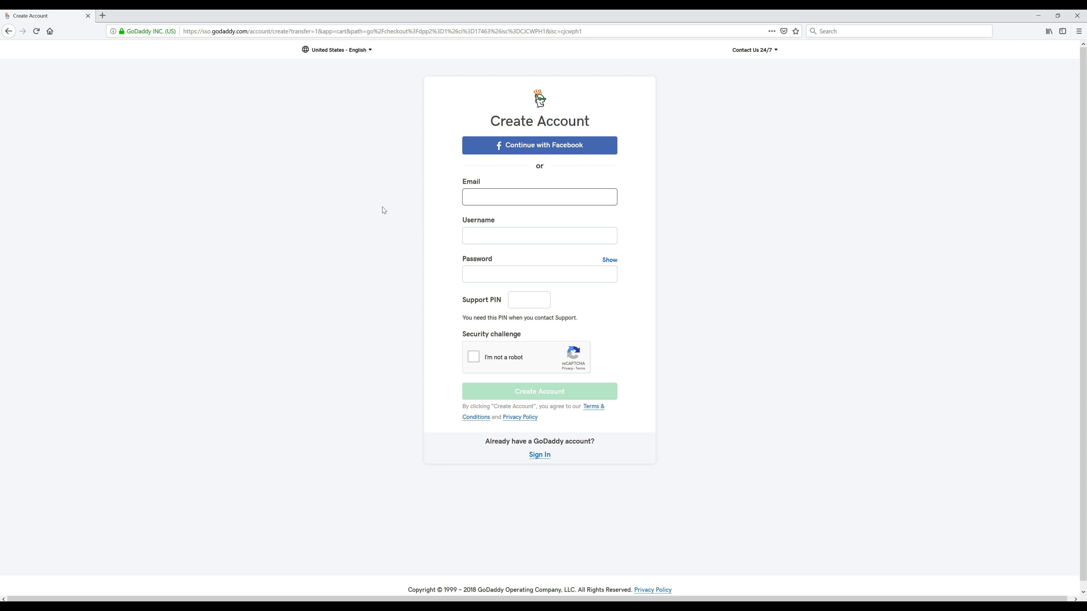
{"action": "key", "text": "ctrl+v"}
{"action": "key", "text": "Tab"}
{"action": "key", "text": "ctrl+v"}
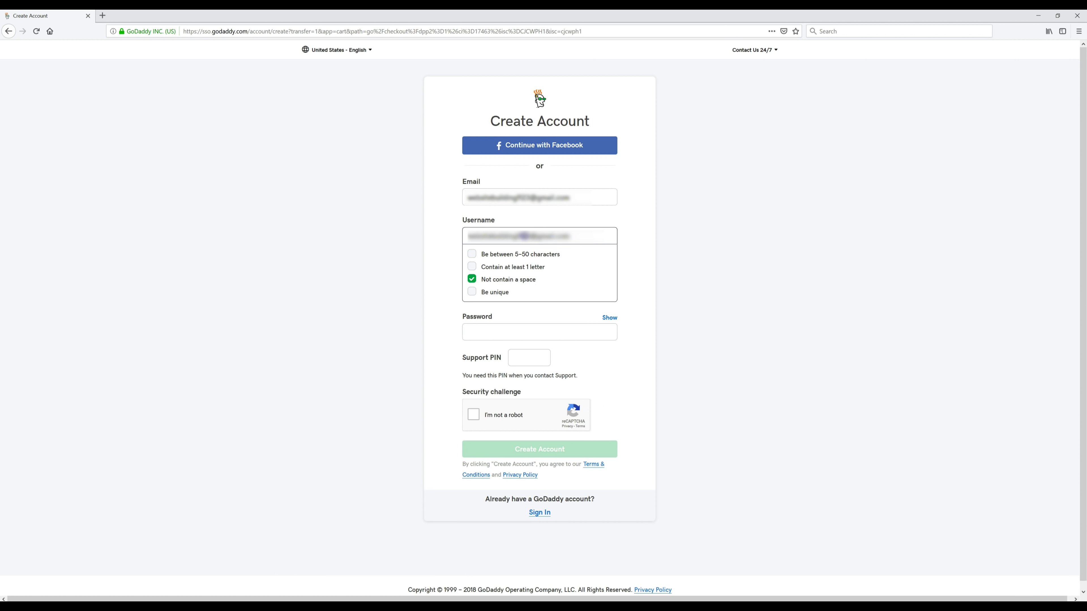
{"action": "key", "text": "Tab"}
{"action": "key", "text": "ctrl+v"}
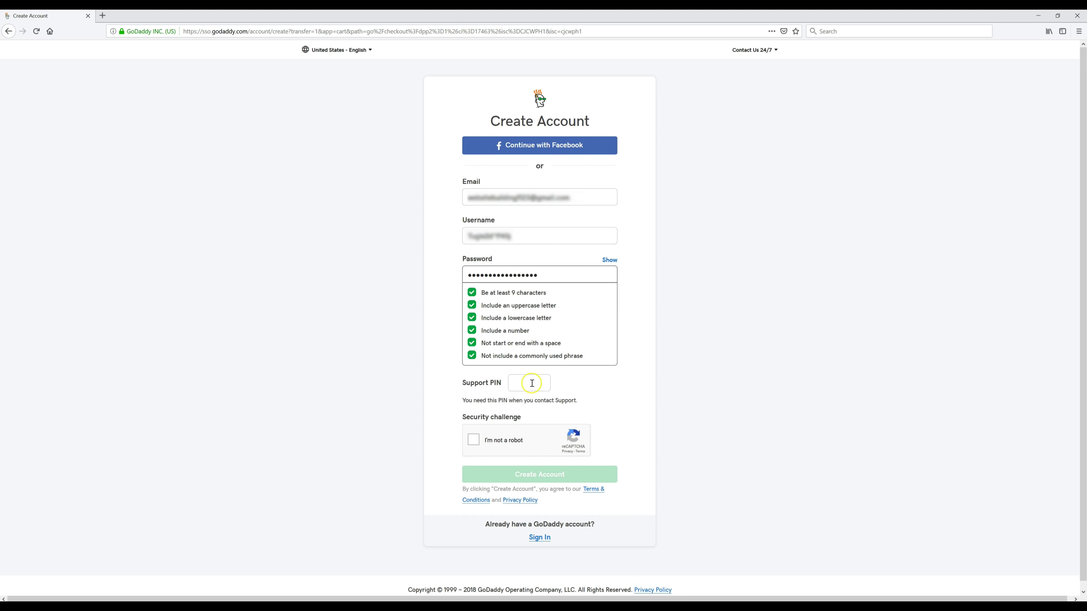
{"action": "left_click", "coordinate": [532, 383]}
{"action": "key", "text": "ctrl+v"}
{"action": "left_click", "coordinate": [474, 402]}
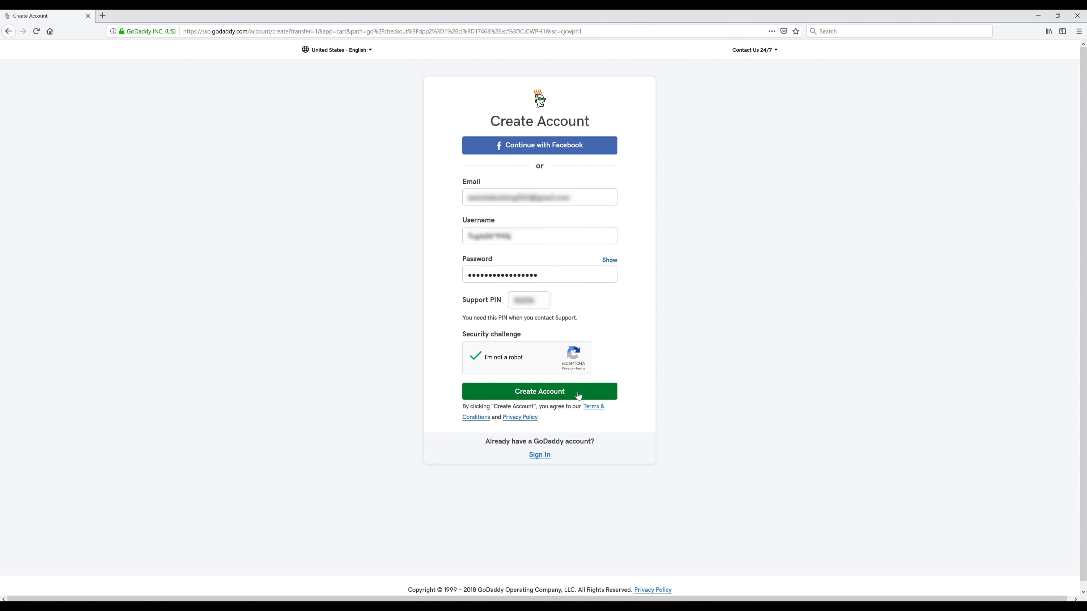
{"action": "left_click", "coordinate": [578, 396]}
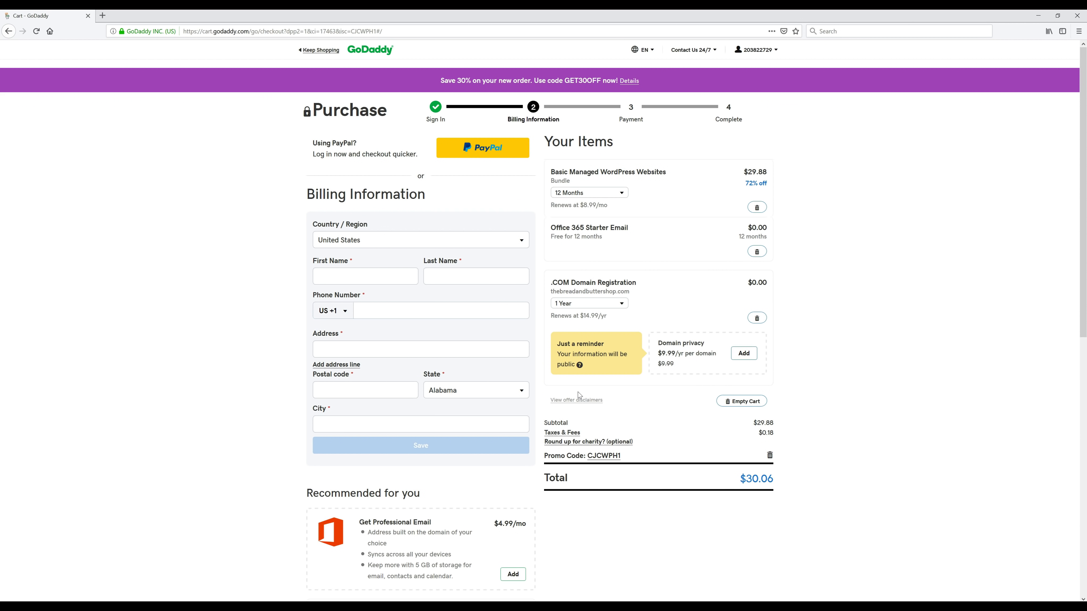
Step: Fill in the billing first and last name and save the billing information
{"action": "left_click", "coordinate": [386, 270]}
{"action": "key", "text": "Tab"}
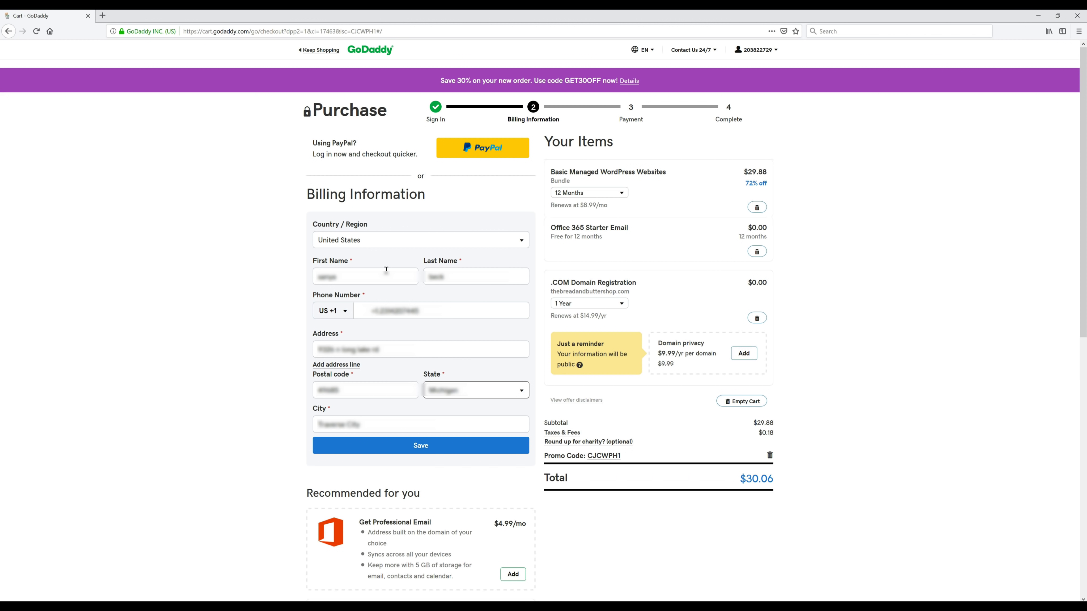
{"action": "left_click", "coordinate": [443, 447]}
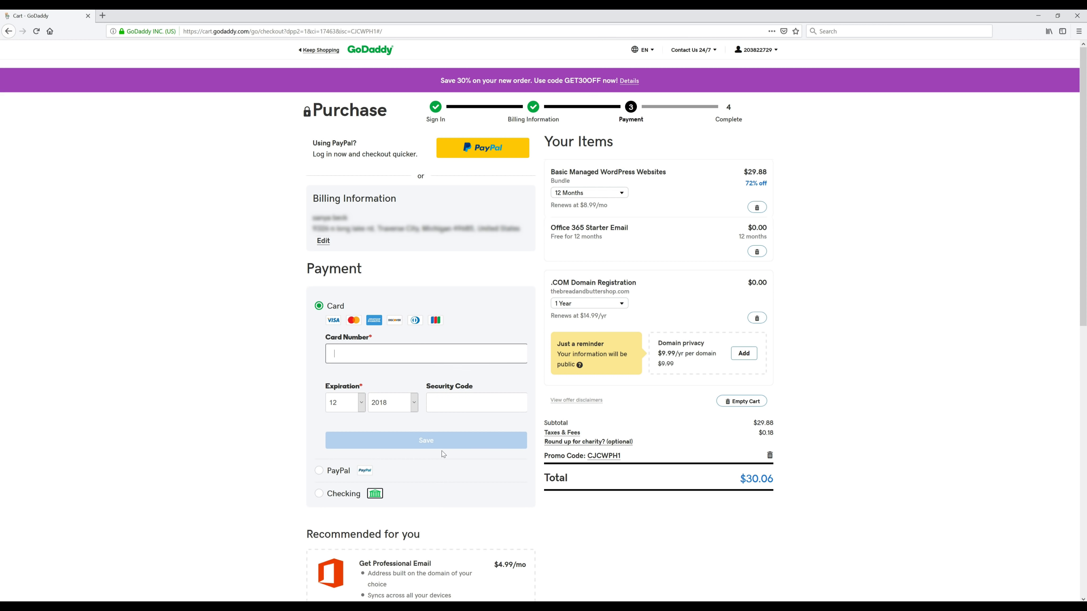
Step: Enter the card number, save the payment details, and place the $30.06 order
{"action": "type", "text": "4111111111"}
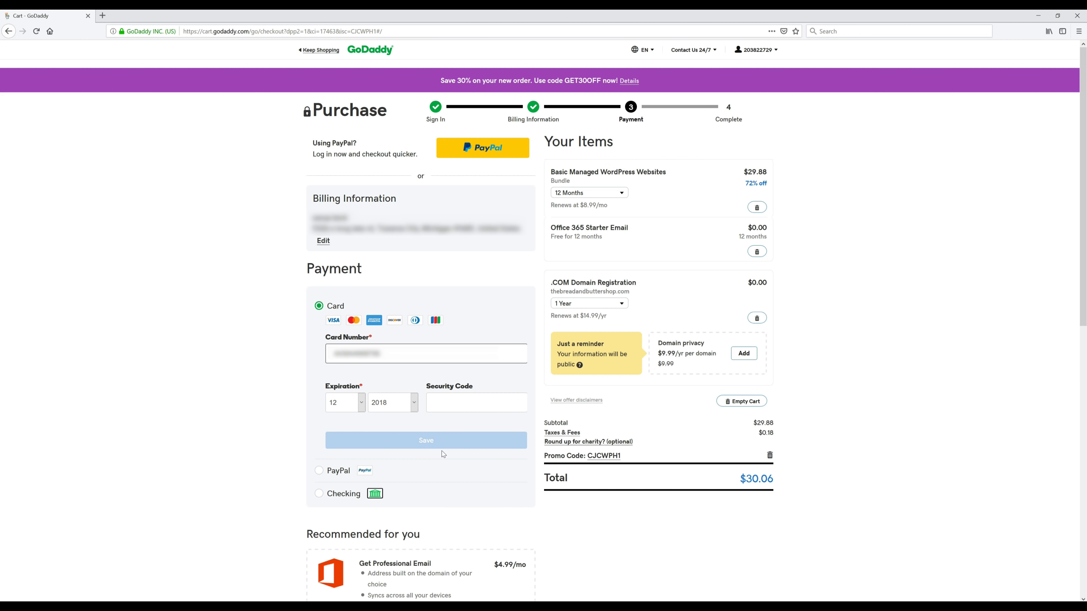
{"action": "type", "text": "111111"}
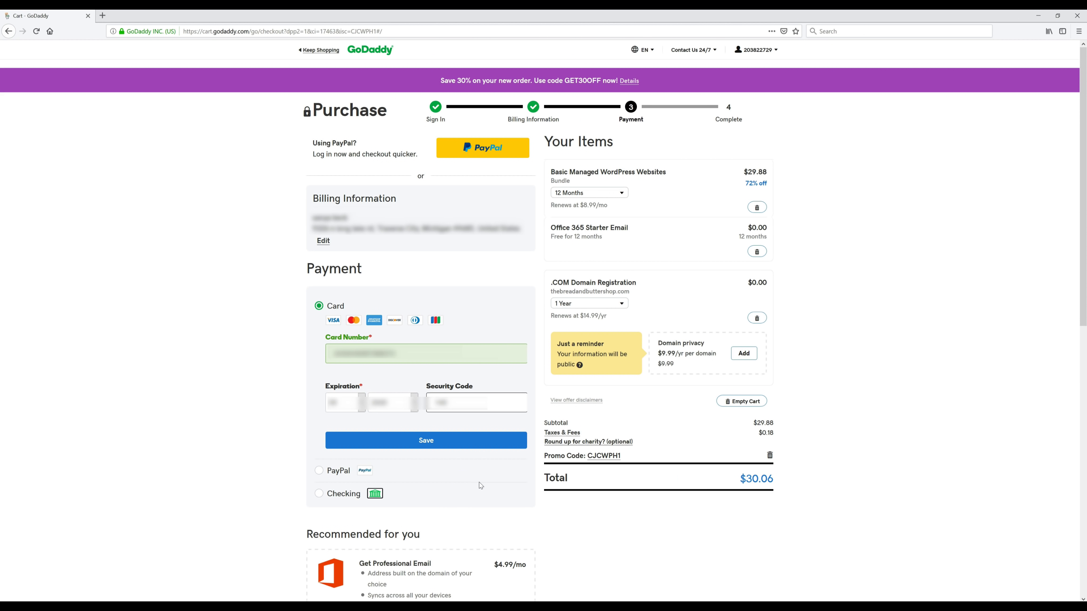
{"action": "left_click", "coordinate": [466, 445]}
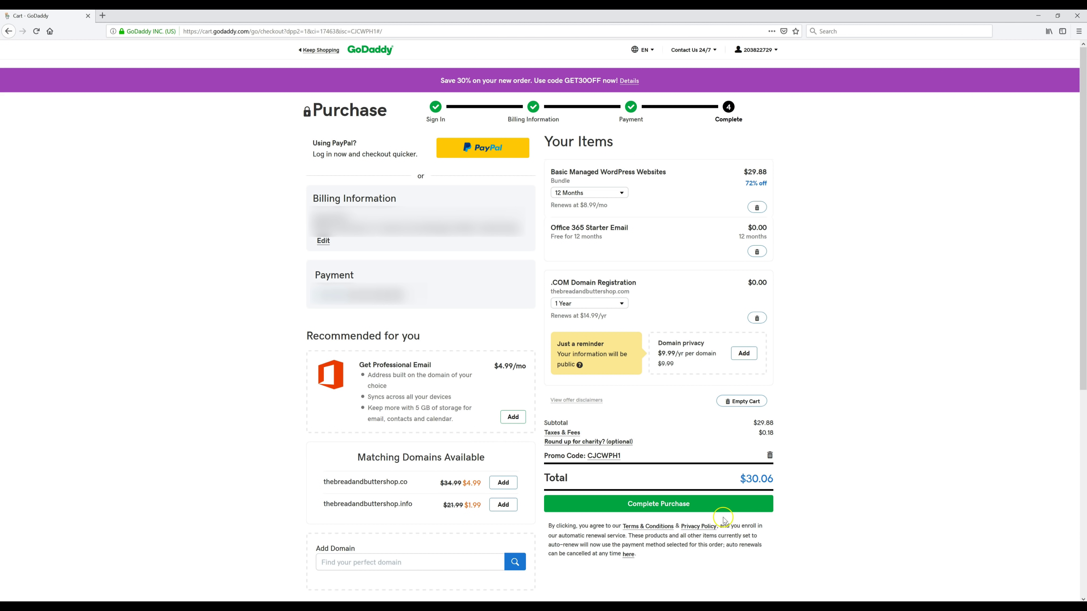
{"action": "left_click", "coordinate": [717, 506]}
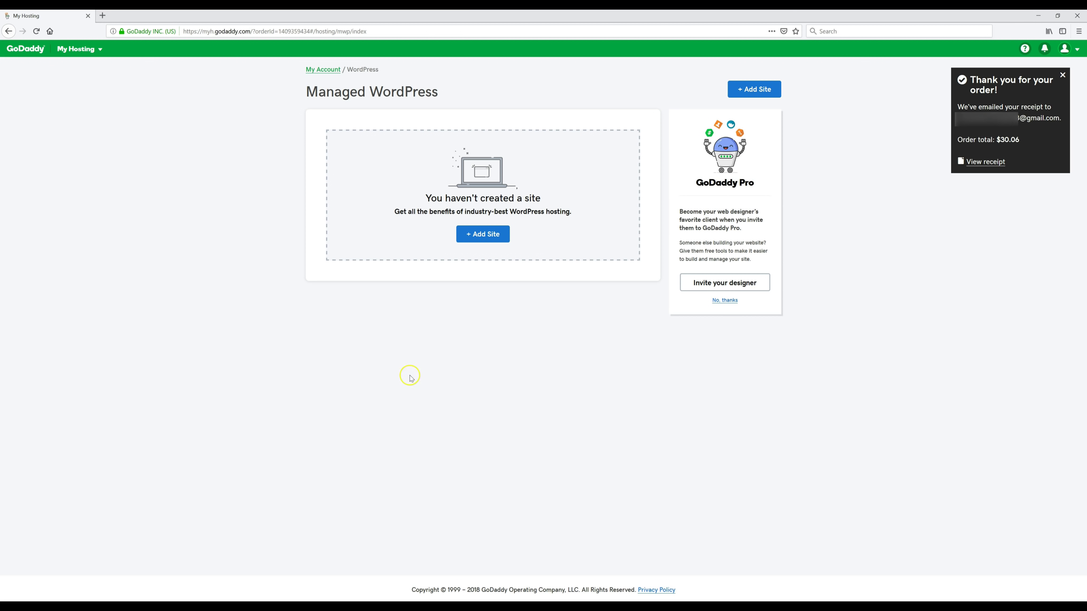
Step: Add a new site with a WordPress username and password, then open WP Admin once installed
{"action": "left_click", "coordinate": [483, 235]}
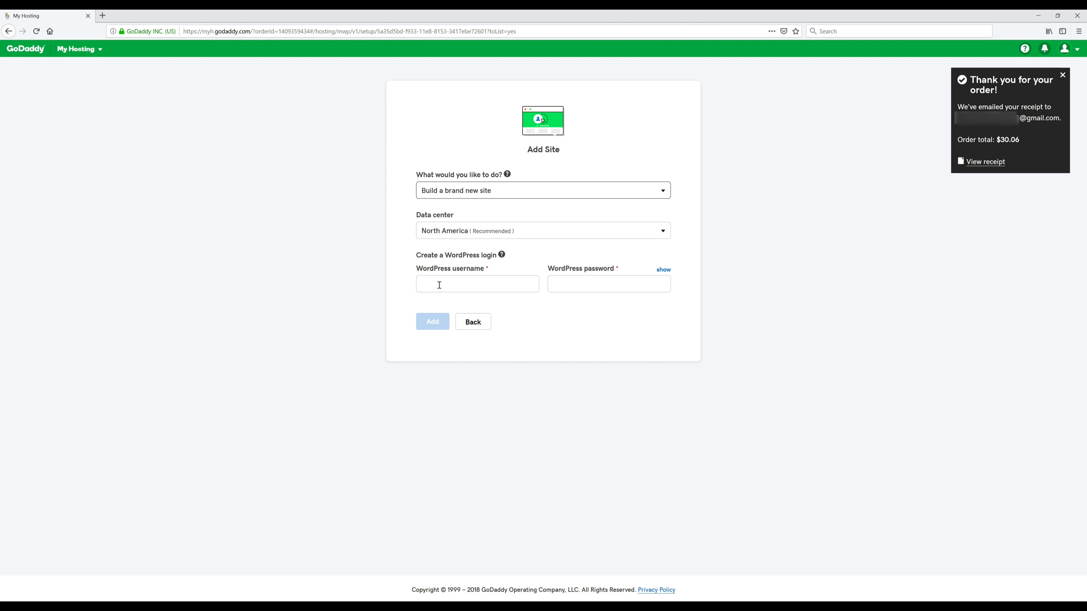
{"action": "left_click", "coordinate": [402, 302]}
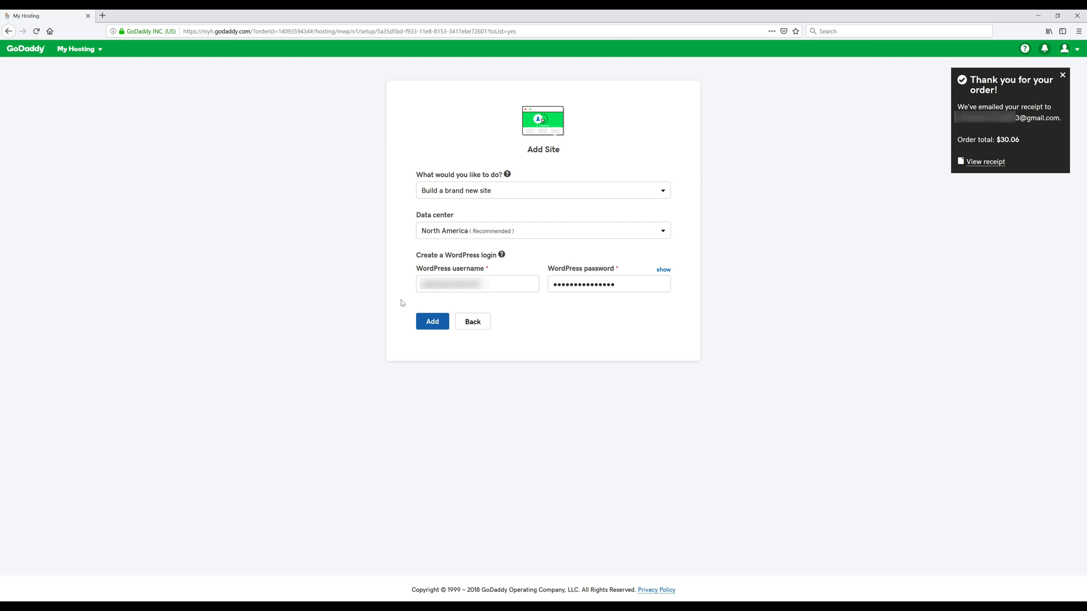
{"action": "left_click", "coordinate": [433, 323]}
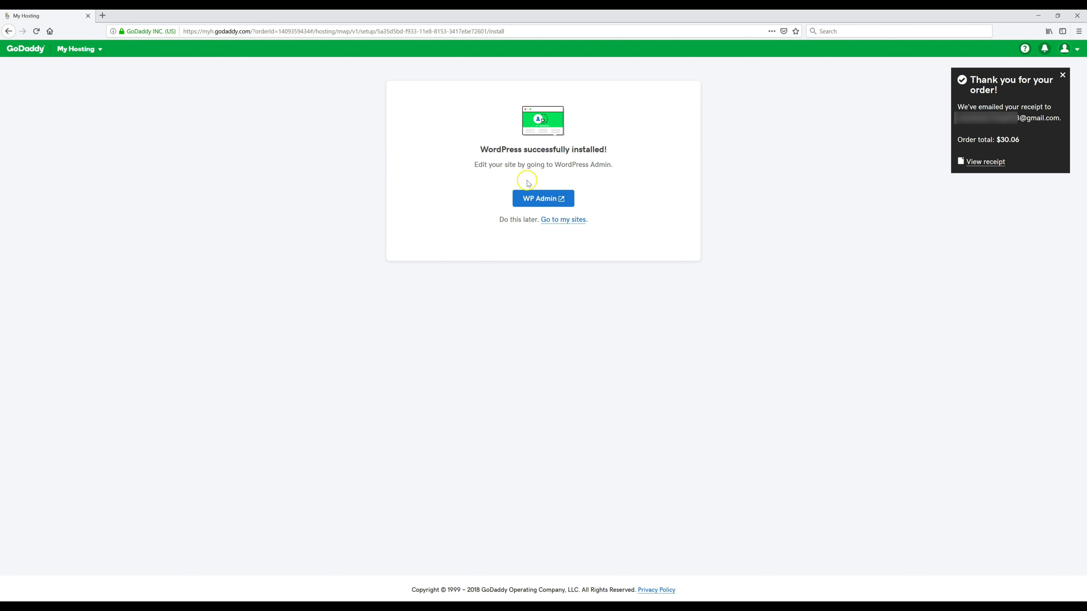
{"action": "left_click", "coordinate": [540, 201]}
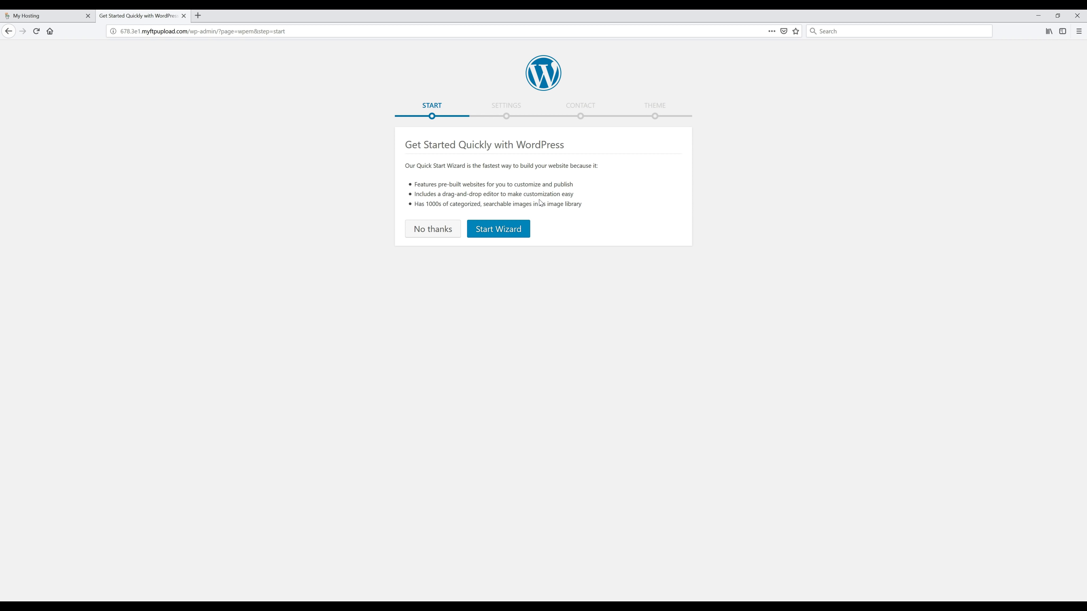
Step: Decline the Quick Start Wizard, confirm manual setup, and open the e-mail inbox in a new tab
{"action": "left_click", "coordinate": [431, 232]}
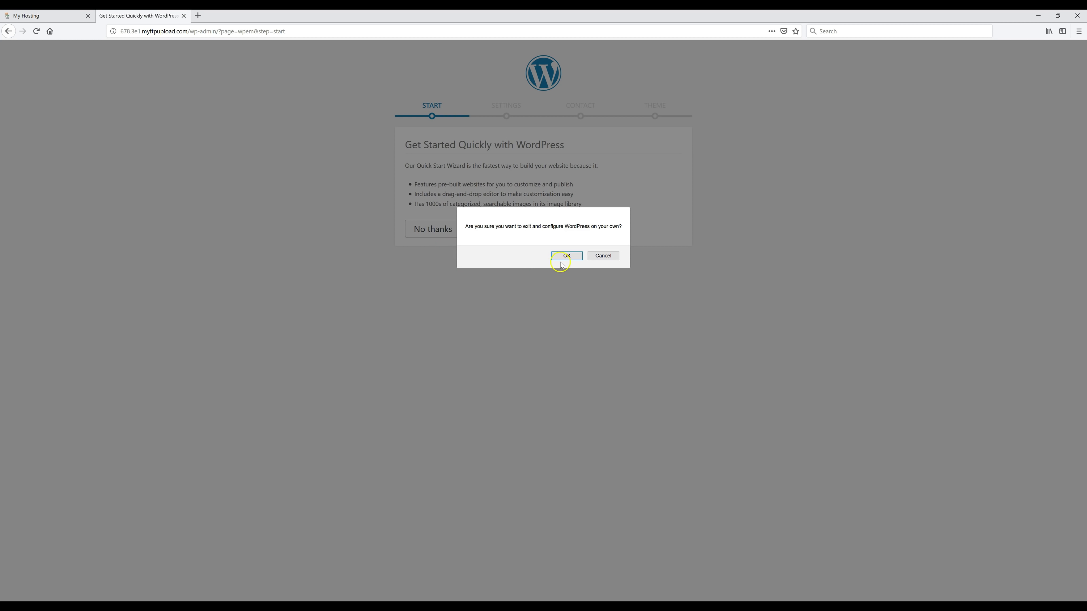
{"action": "left_click", "coordinate": [567, 256]}
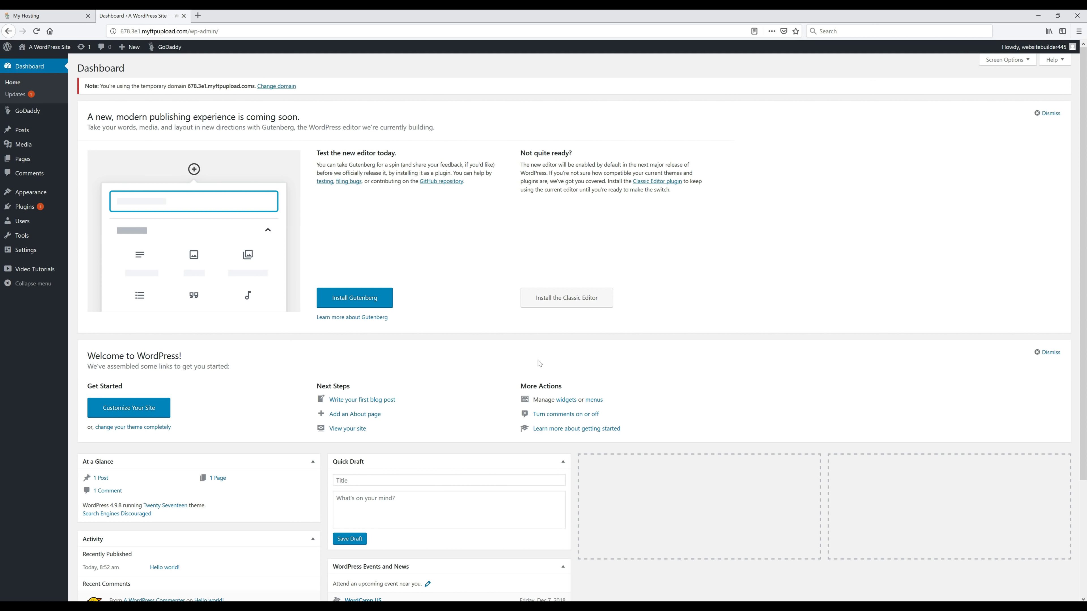
{"action": "left_click", "coordinate": [354, 228]}
Step: Open GoDaddy's verification message in Gmail and confirm the account's e-mail address
{"action": "left_click", "coordinate": [249, 17]}
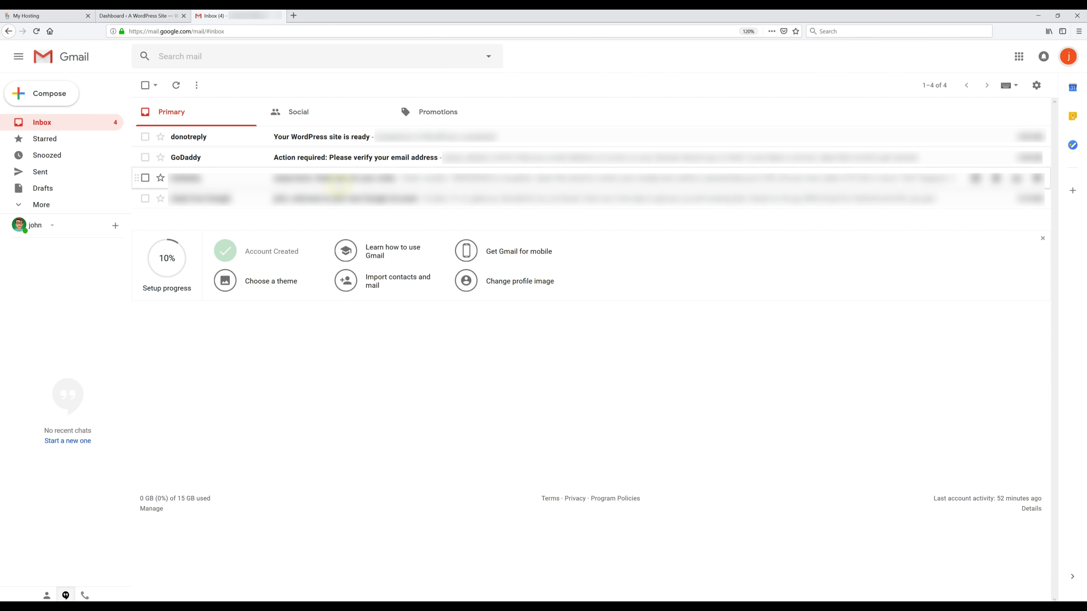
{"action": "left_click", "coordinate": [333, 159]}
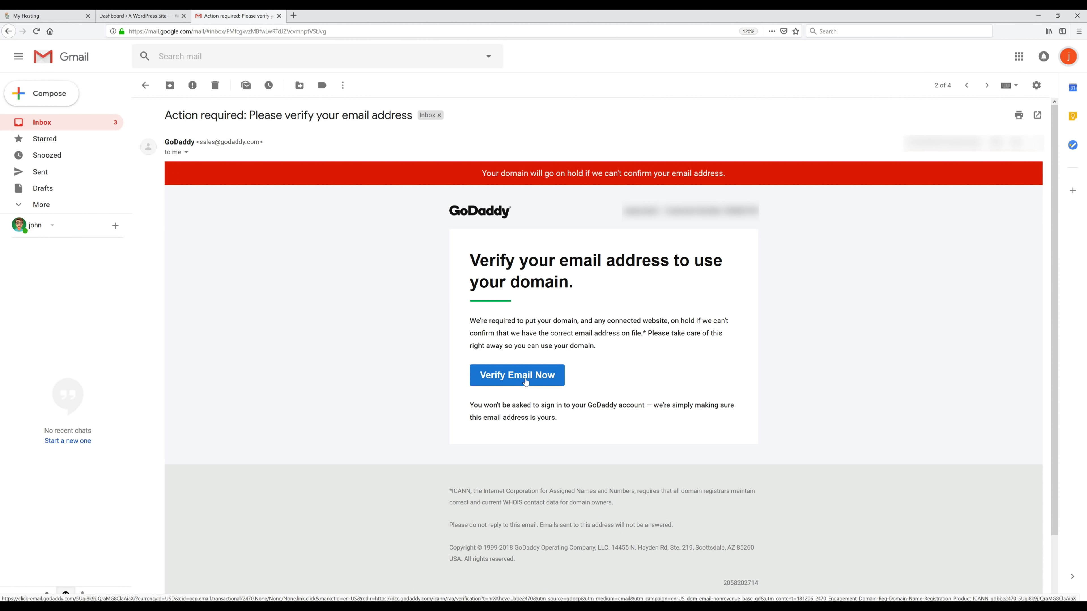
{"action": "left_click", "coordinate": [525, 382]}
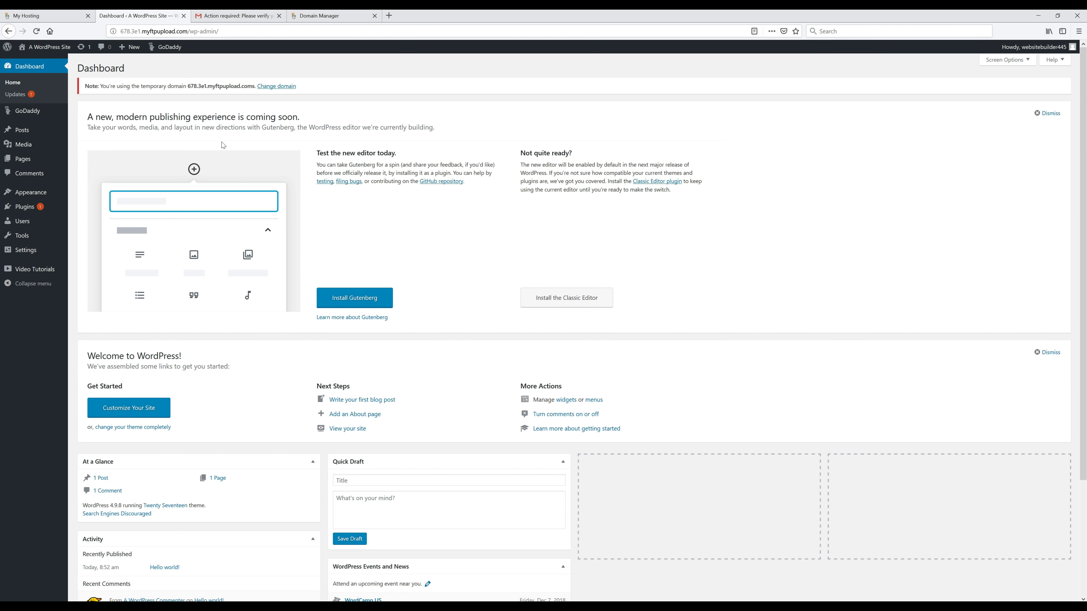
Step: Add thebreadandbuttershop.com to the hosted site as its primary domain
{"action": "left_click", "coordinate": [41, 42]}
{"action": "left_click", "coordinate": [281, 87]}
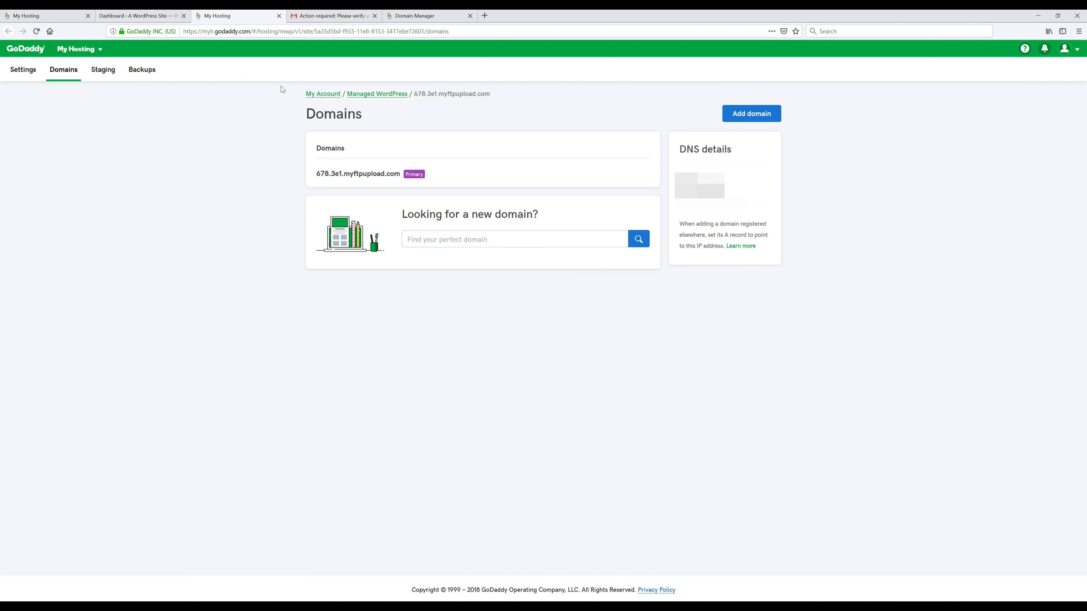
{"action": "left_click", "coordinate": [743, 116]}
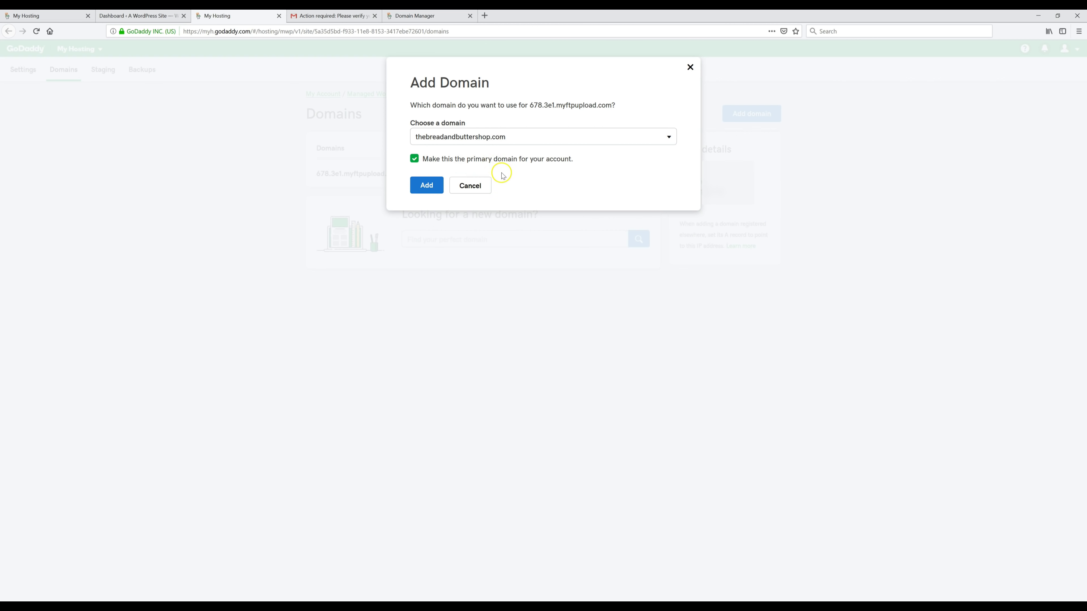
{"action": "left_click", "coordinate": [426, 188]}
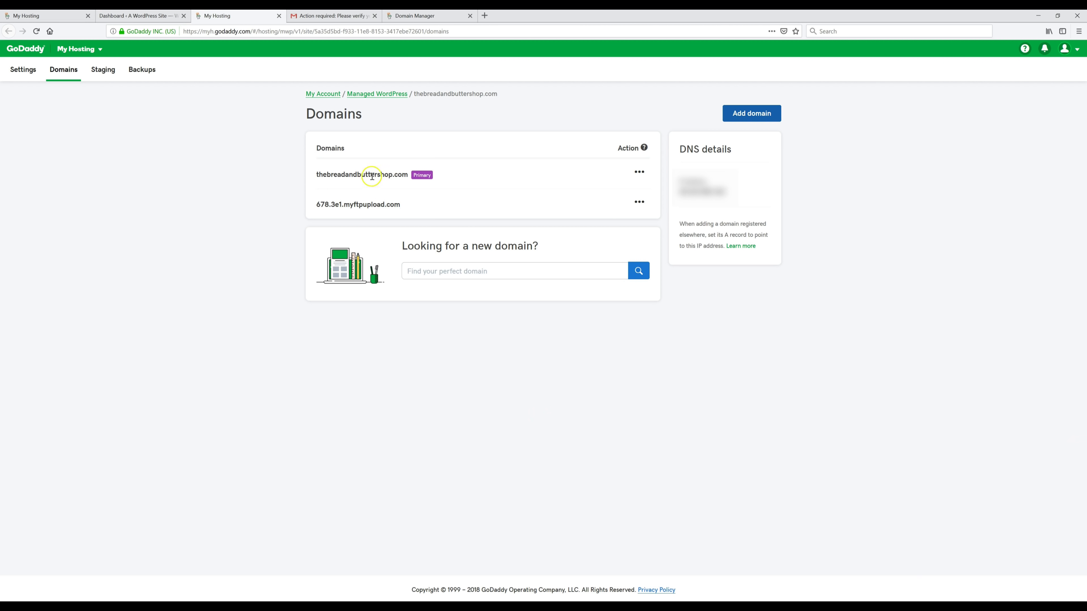
{"action": "left_click", "coordinate": [380, 182]}
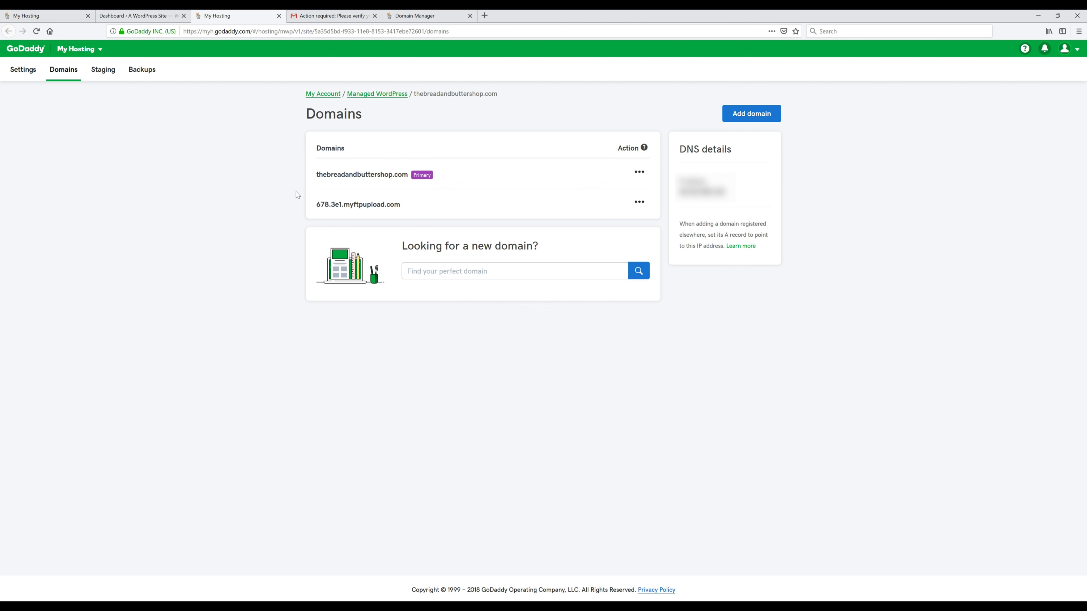
Step: Load thebreadandbuttershop.com/wp-admin in a new tab and log in with the site's credentials
{"action": "left_click", "coordinate": [485, 16]}
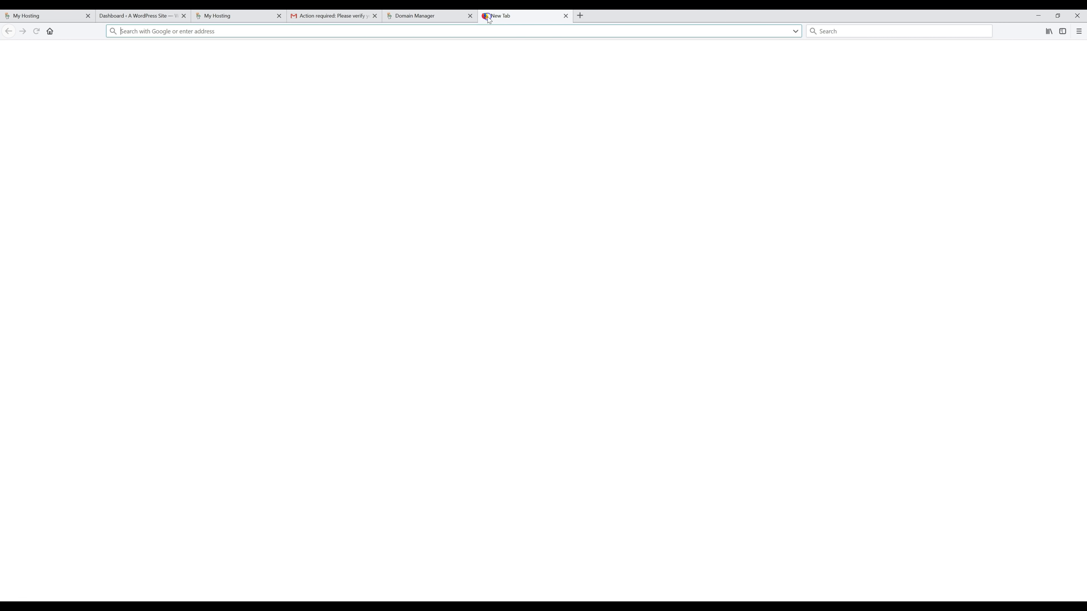
{"action": "left_click", "coordinate": [476, 30]}
{"action": "type", "text": "thebreadandbuttershop.com"}
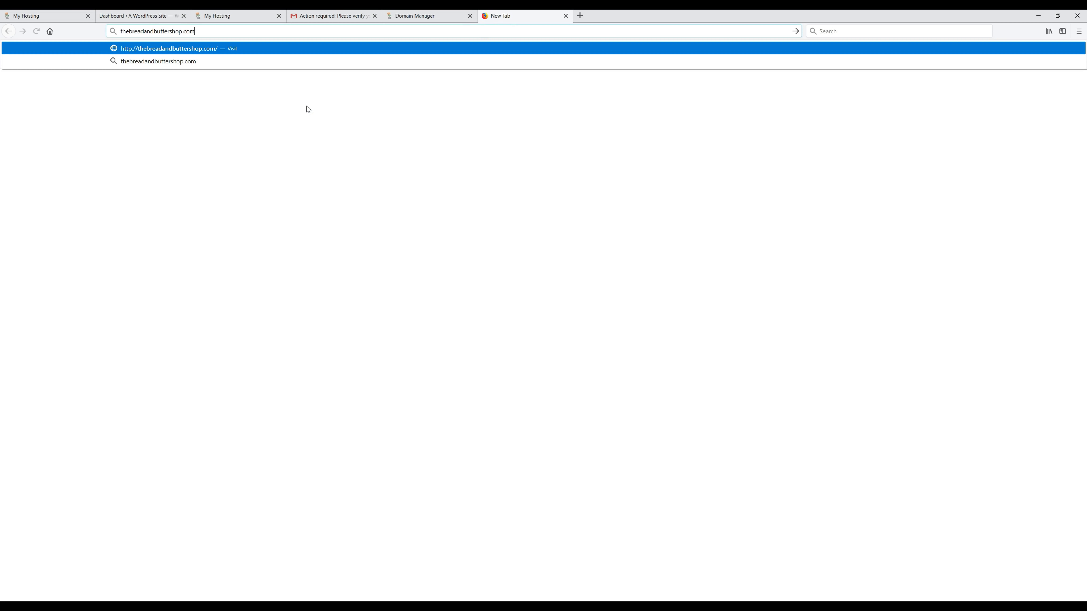
{"action": "type", "text": "/wp-admin"}
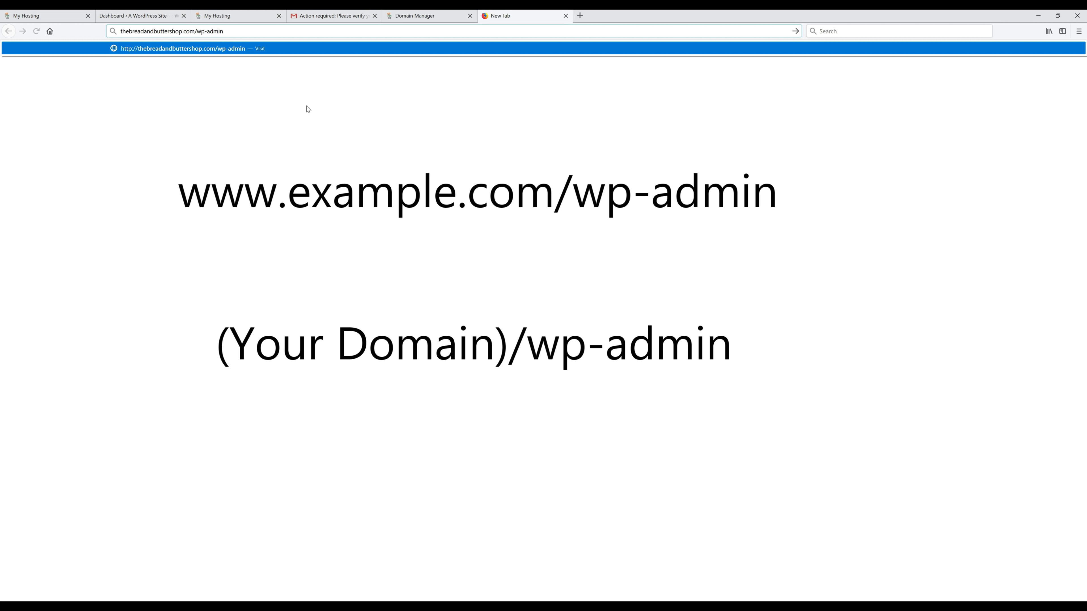
{"action": "left_click", "coordinate": [298, 96]}
{"action": "key", "text": "Return"}
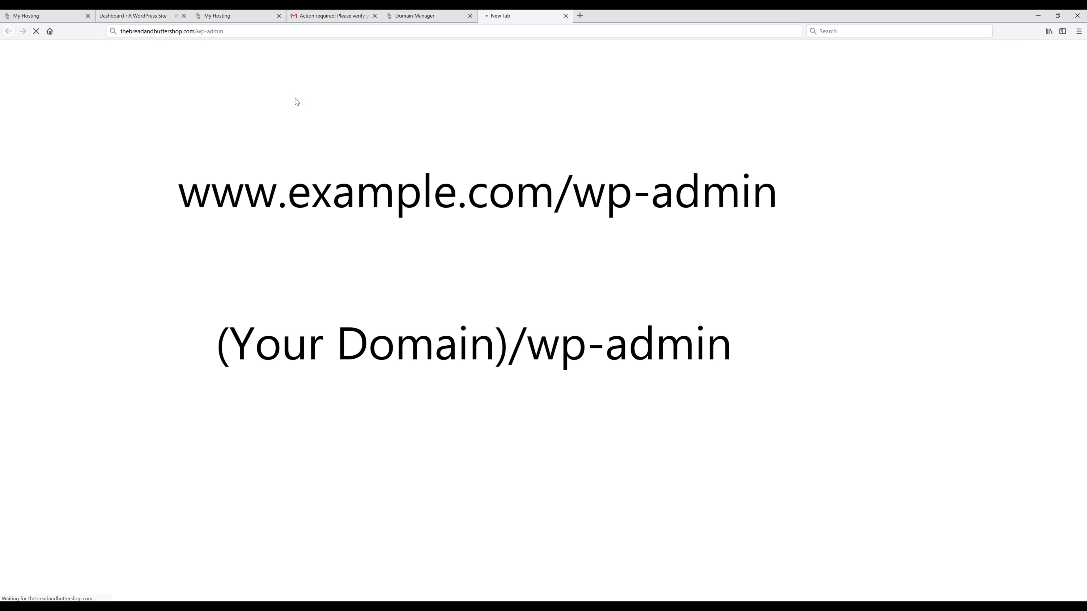
{"action": "left_click", "coordinate": [297, 101]}
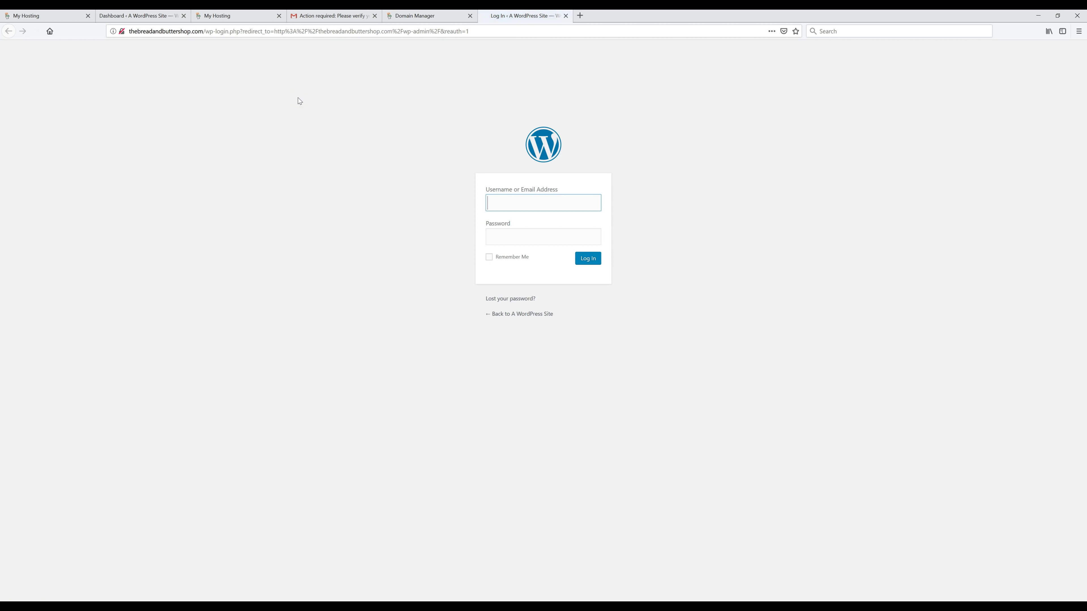
{"action": "left_click", "coordinate": [298, 105]}
{"action": "left_click", "coordinate": [493, 201]}
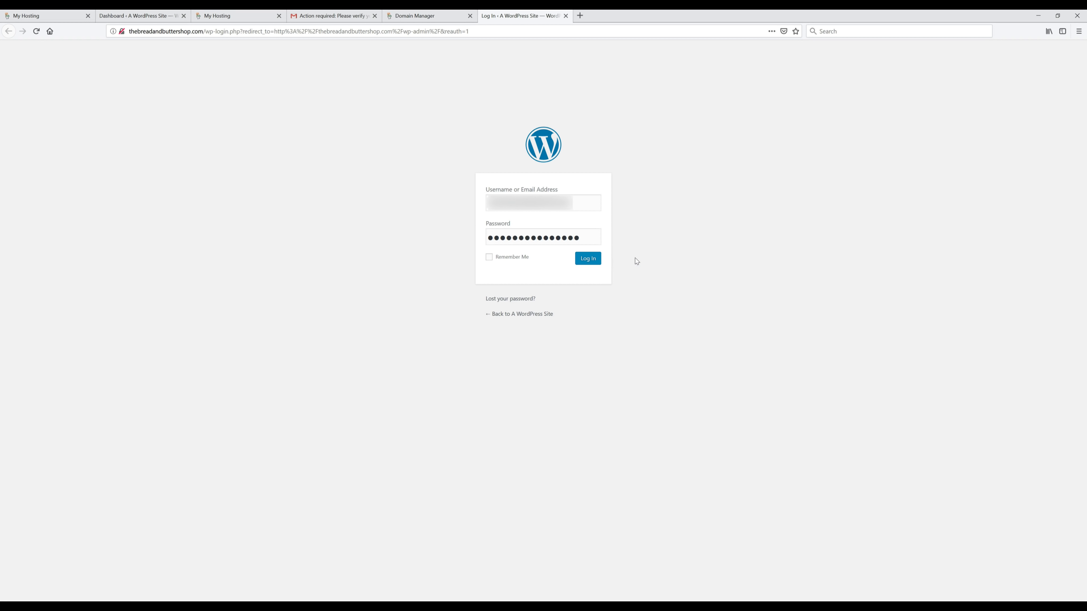
{"action": "left_click", "coordinate": [592, 262]}
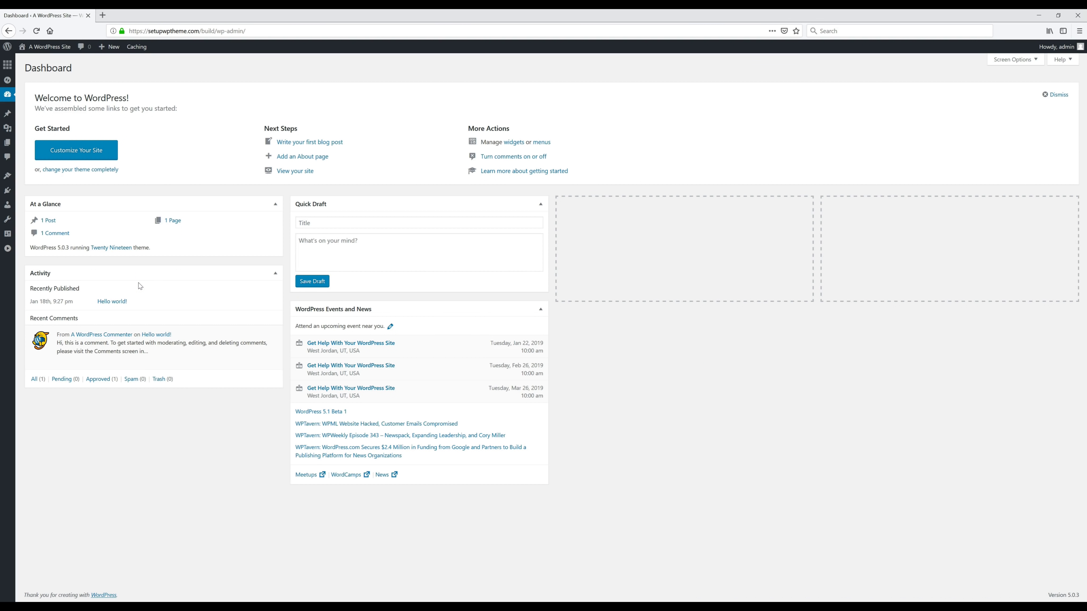
Step: Go to Appearance > Themes > Add New and browse the Popular and Latest theme listings
{"action": "mouse_move", "coordinate": [7, 178]}
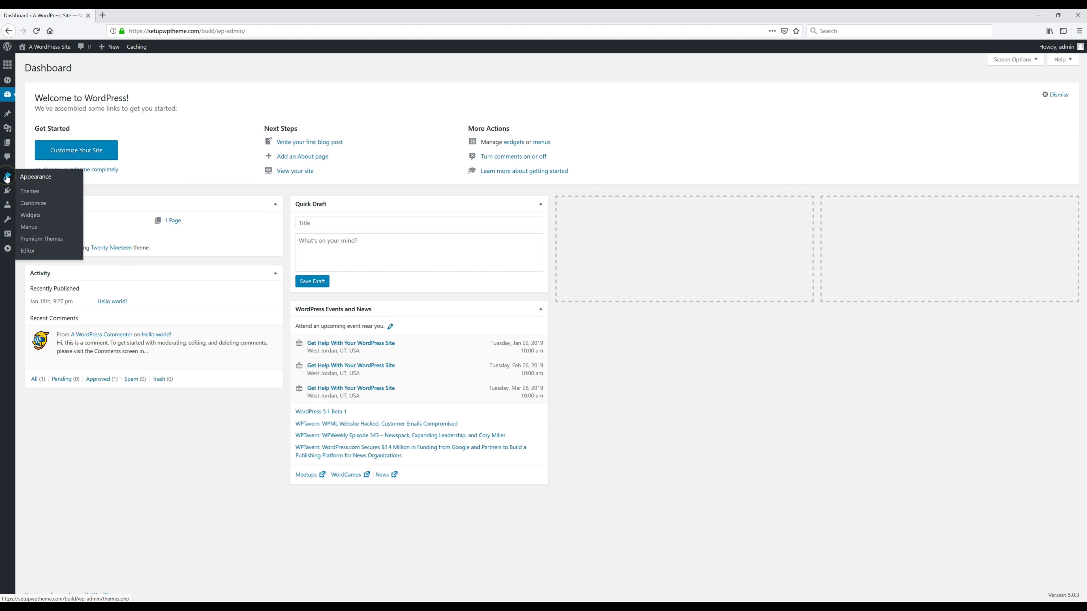
{"action": "left_click", "coordinate": [36, 193]}
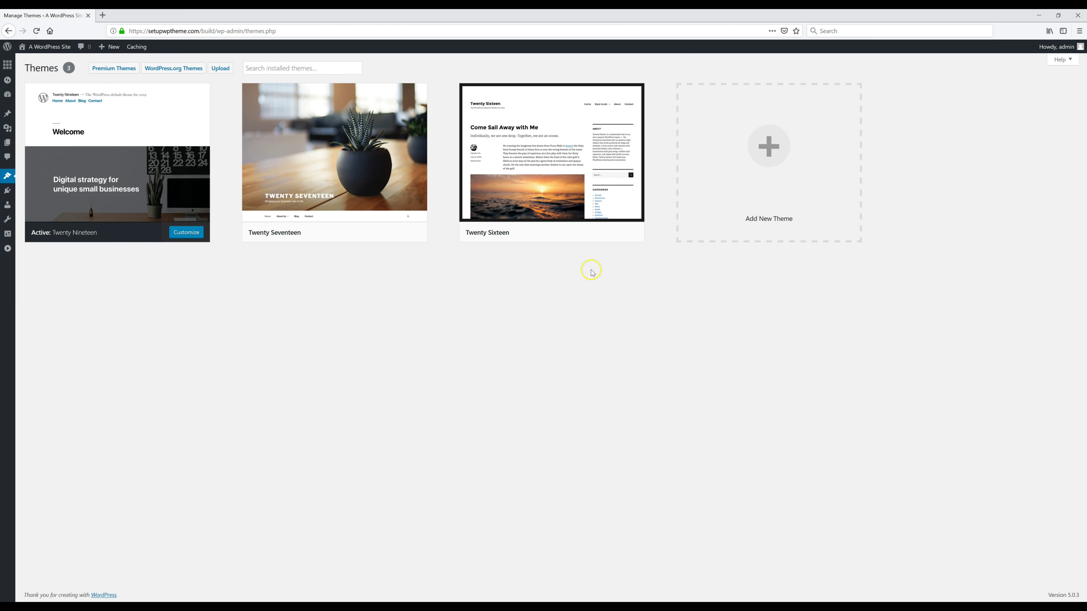
{"action": "left_click", "coordinate": [766, 171]}
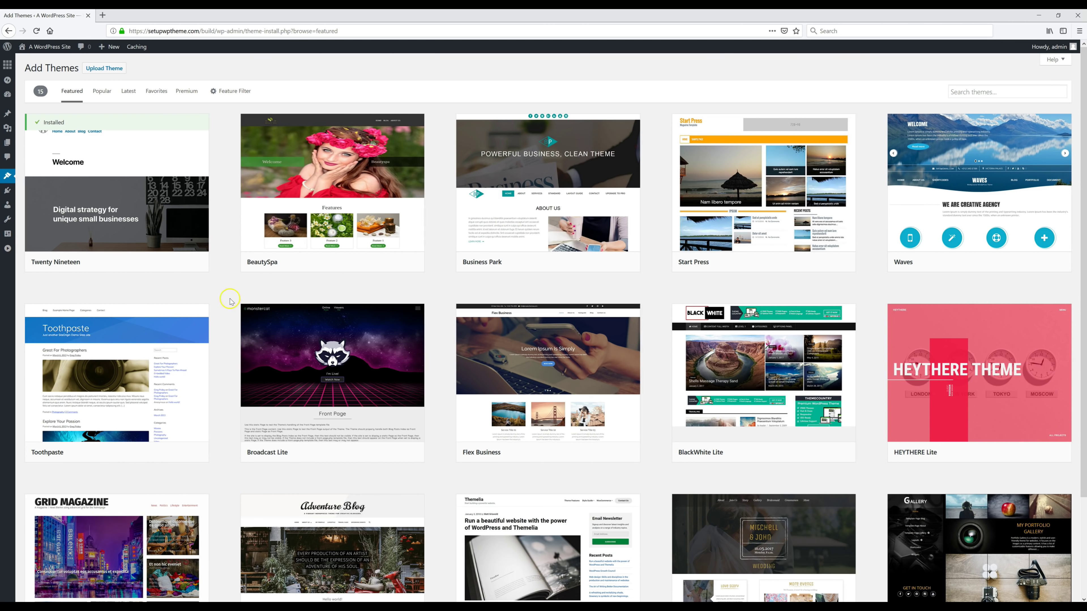
{"action": "left_click", "coordinate": [101, 92]}
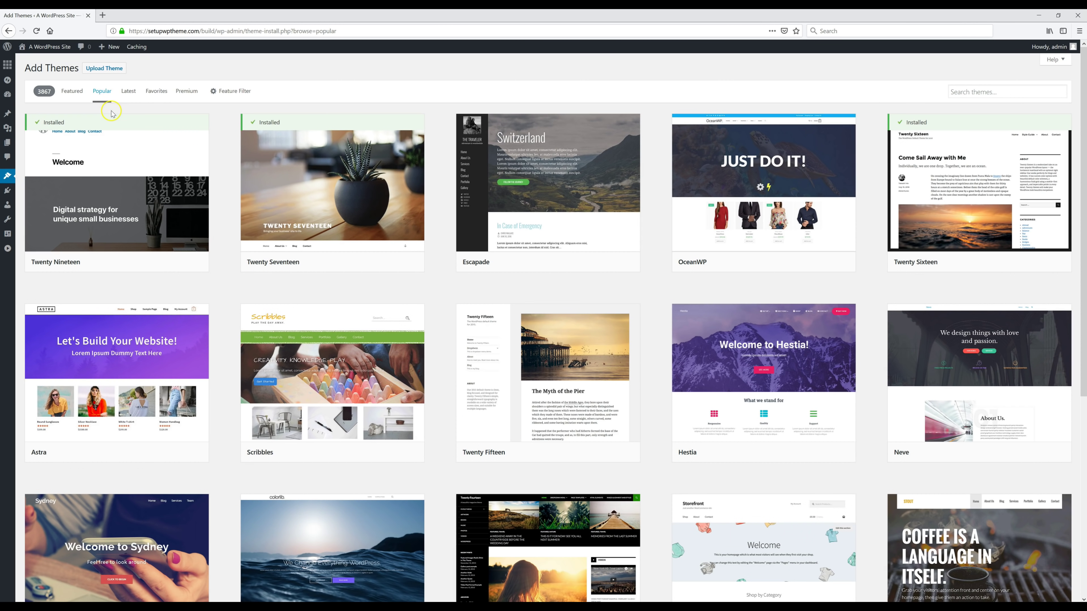
{"action": "left_click", "coordinate": [135, 92]}
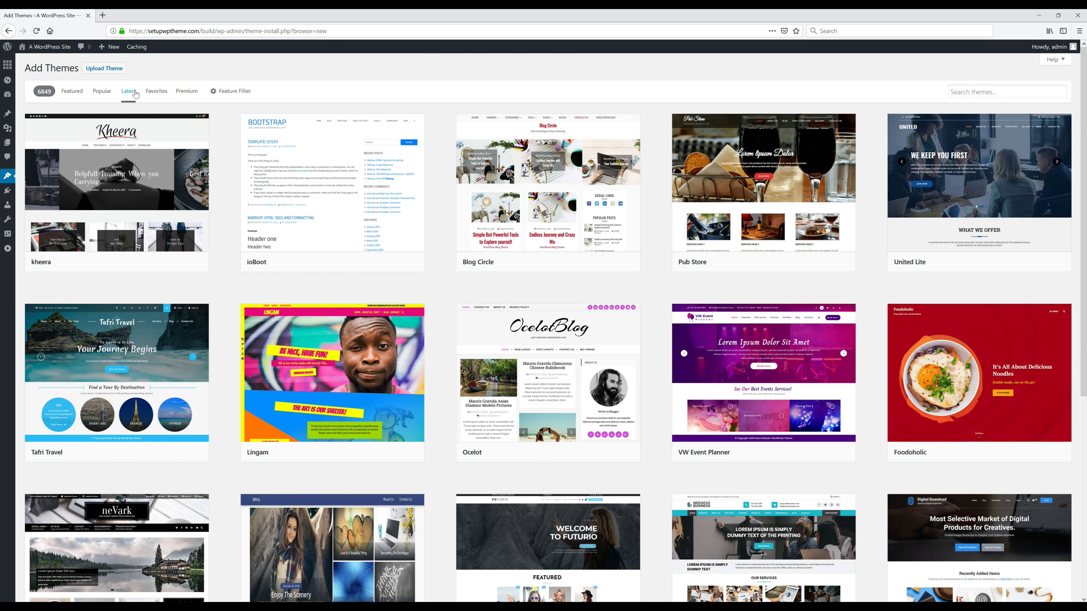
{"action": "left_click", "coordinate": [940, 99]}
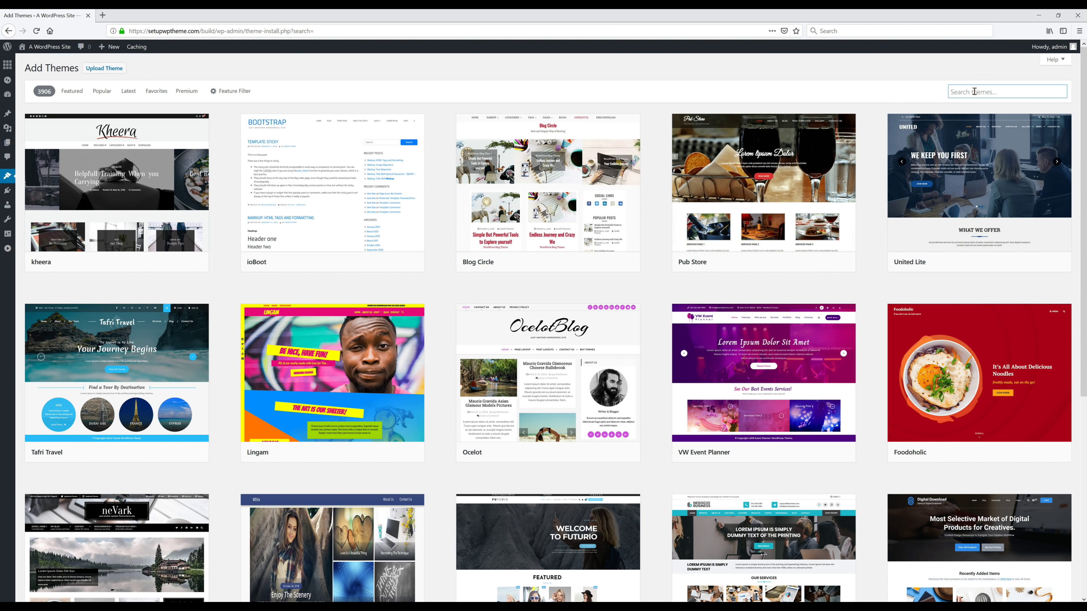
Step: Search the theme library for Receptar, install it, and activate it
{"action": "type", "text": "Receptar"}
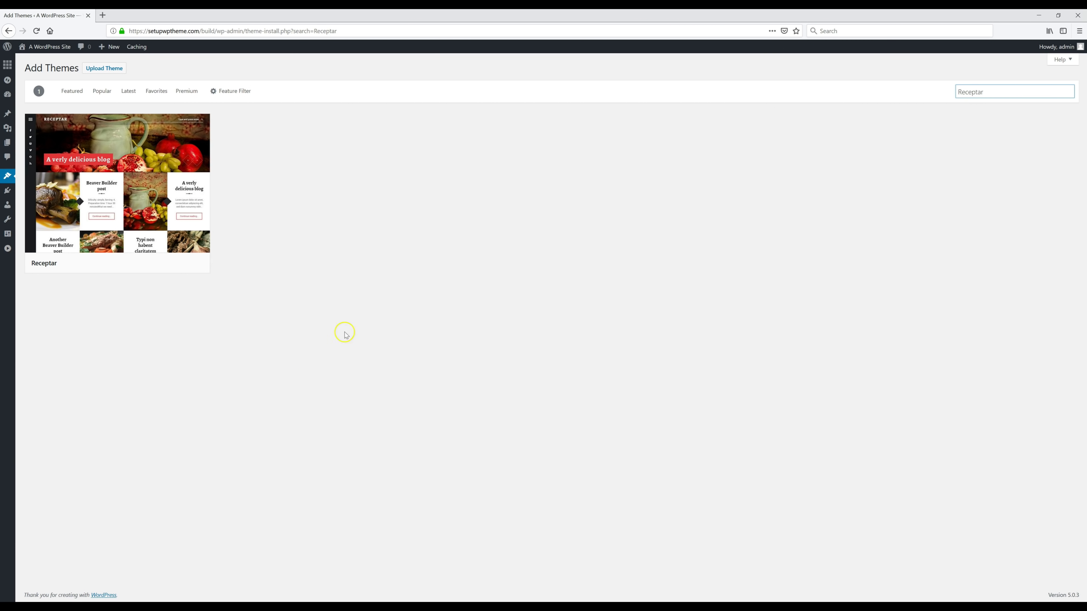
{"action": "mouse_move", "coordinate": [145, 224]}
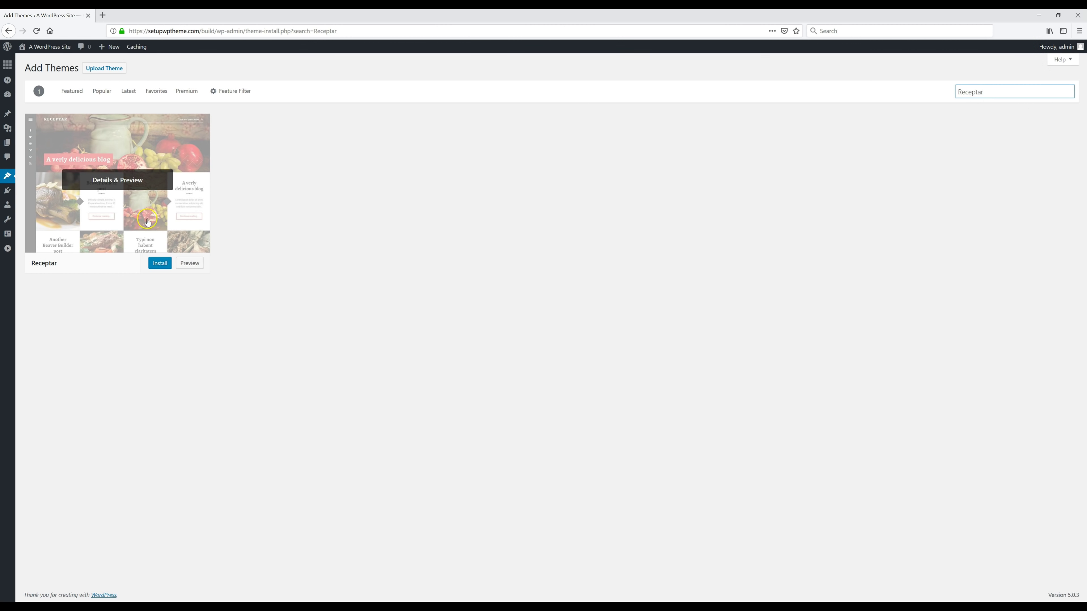
{"action": "left_click", "coordinate": [159, 266]}
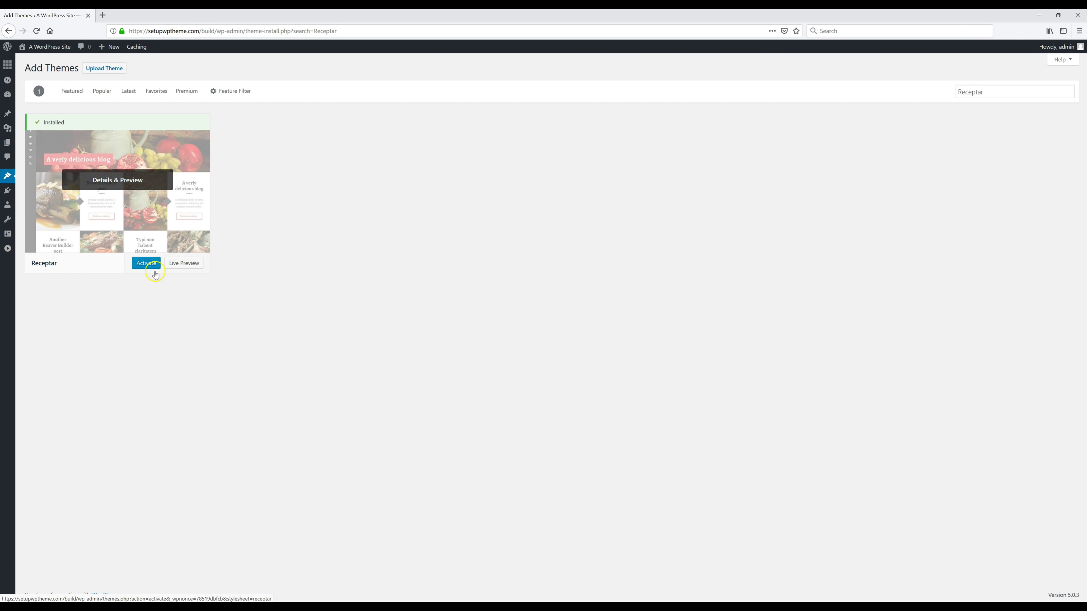
{"action": "left_click", "coordinate": [146, 266]}
{"action": "left_click", "coordinate": [145, 291]}
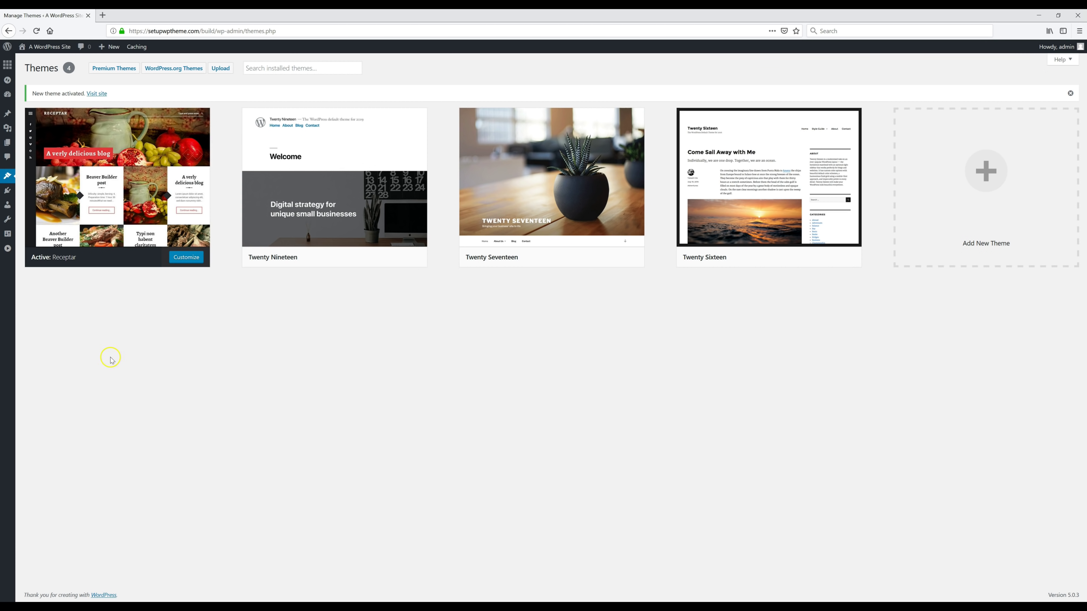
{"action": "mouse_move", "coordinate": [11, 239]}
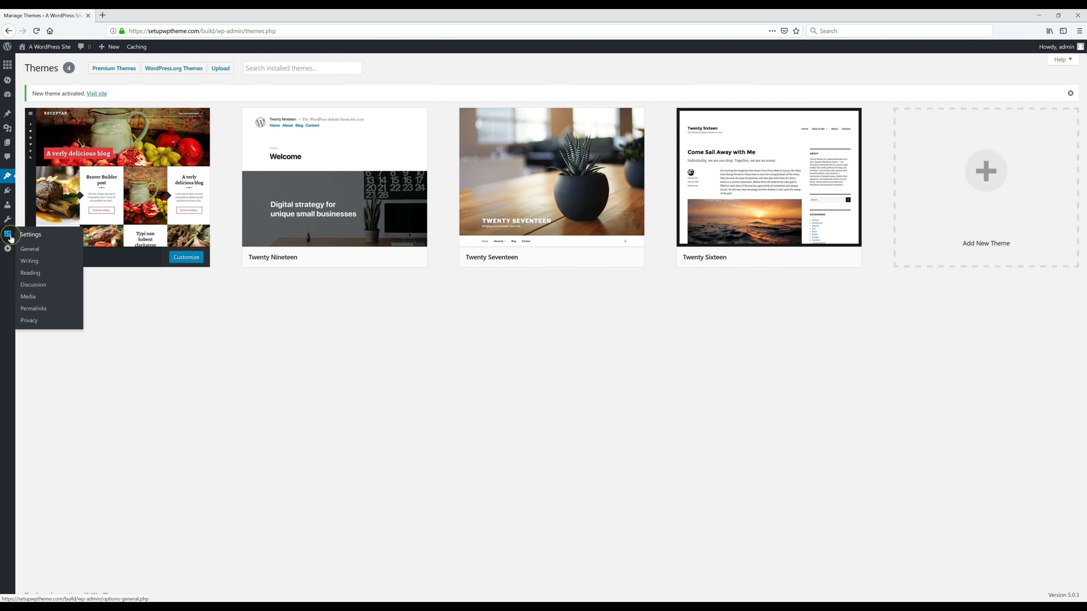
Step: In General Settings, set the title to 'Yoga Fit' and the tagline to 'Anything & Everything Yoga', then save
{"action": "left_click", "coordinate": [34, 250]}
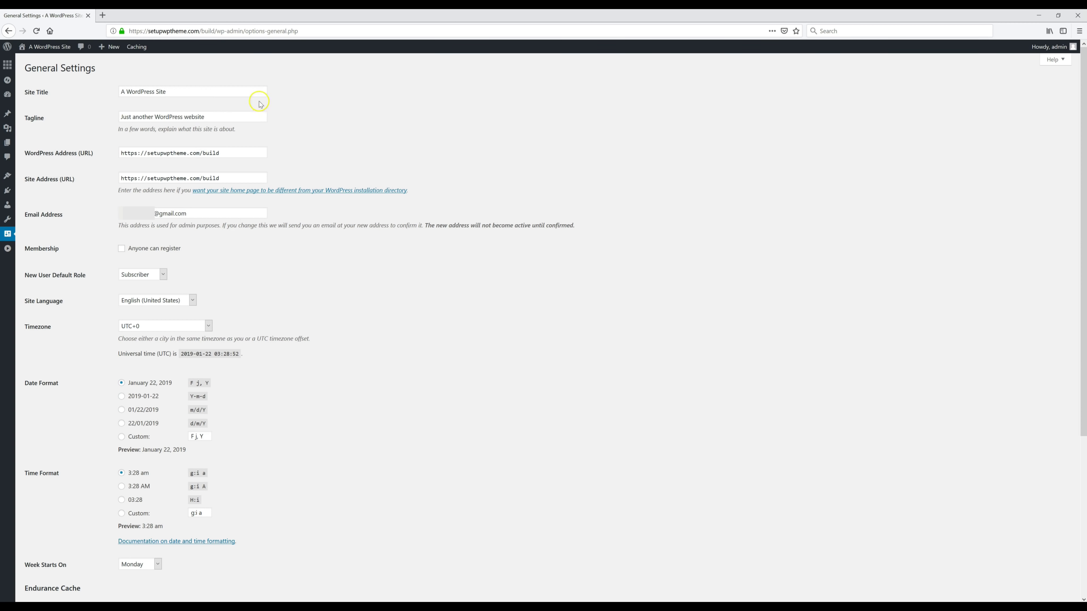
{"action": "triple_click", "coordinate": [215, 93]}
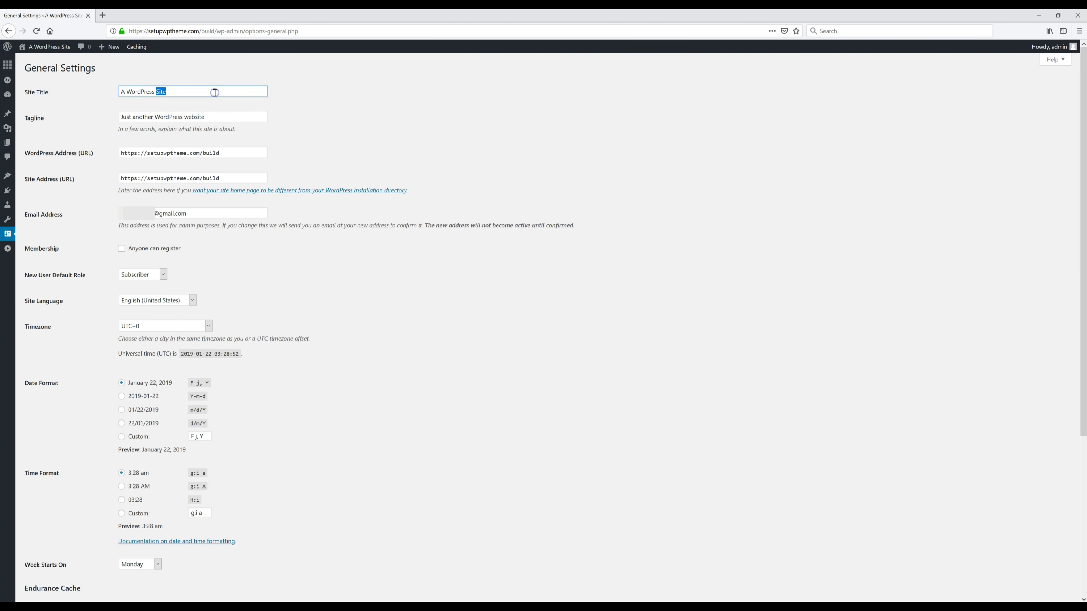
{"action": "type", "text": "Yoga Fit"}
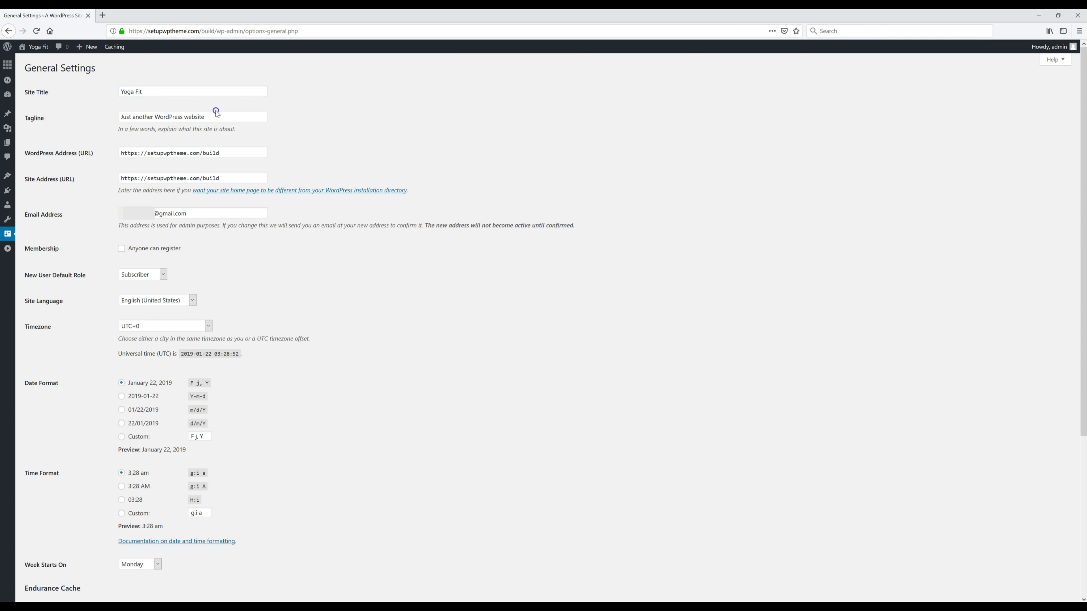
{"action": "triple_click", "coordinate": [218, 115]}
{"action": "key", "text": "ctrl+v"}
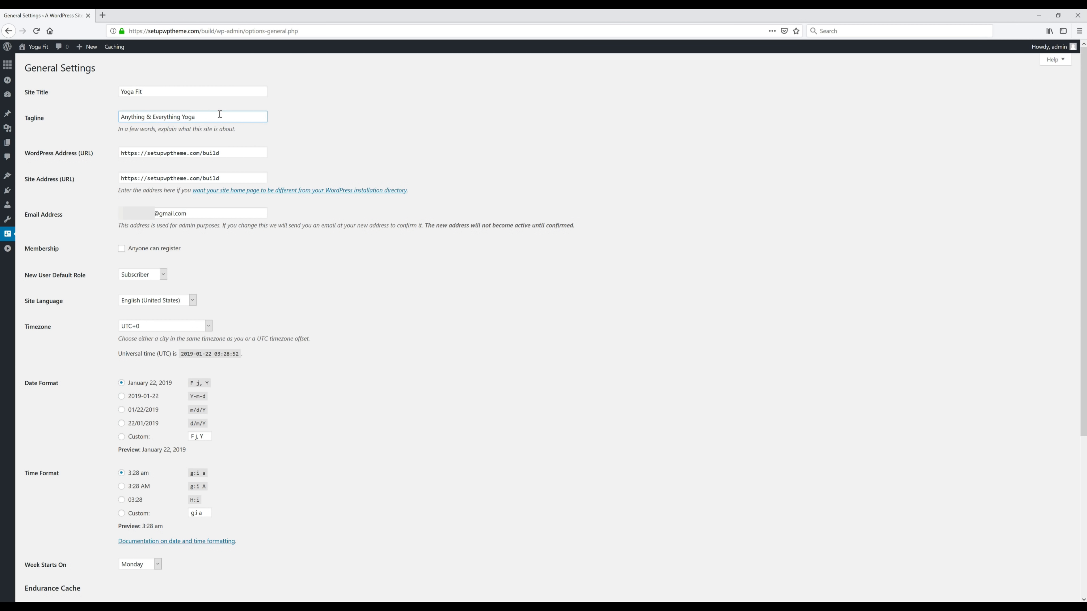
{"action": "scroll", "coordinate": [373, 334], "scroll_direction": "down", "scroll_amount": 5}
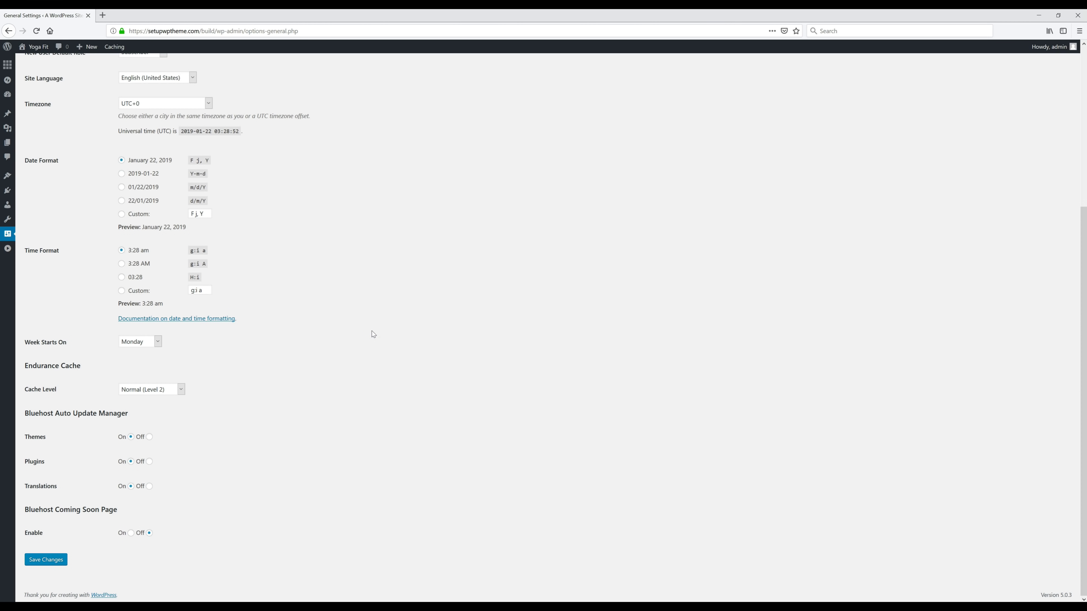
{"action": "left_click", "coordinate": [52, 562]}
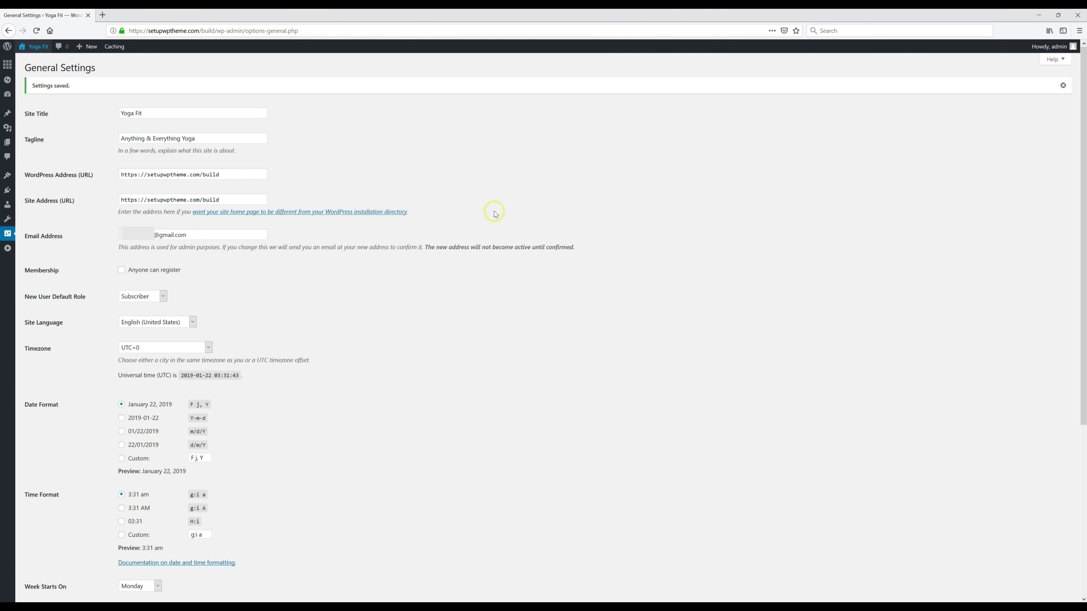
Step: Visit the live Yoga Fit front page, then launch the Customizer from the admin bar
{"action": "left_click", "coordinate": [21, 48]}
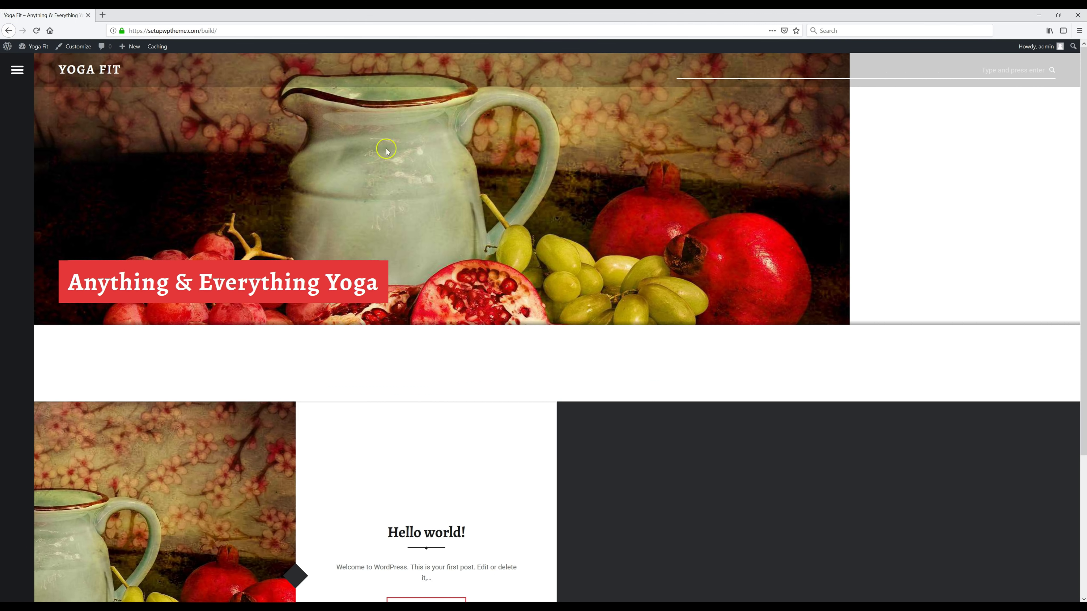
{"action": "left_click", "coordinate": [76, 48]}
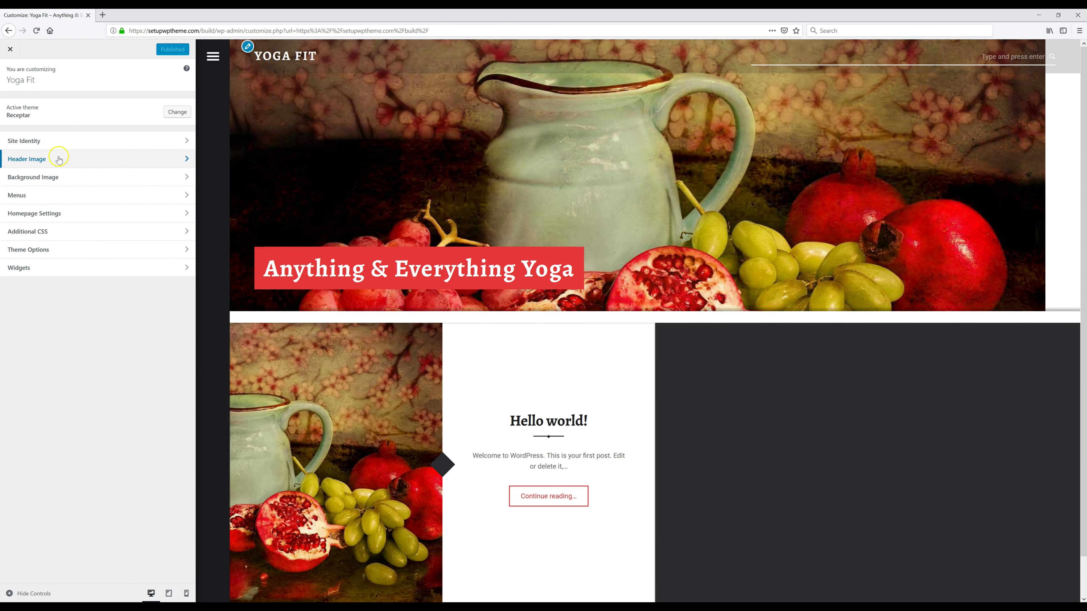
Step: Upload the yoga photo as a new header image and crop it around the woman's upper body
{"action": "left_click", "coordinate": [58, 159]}
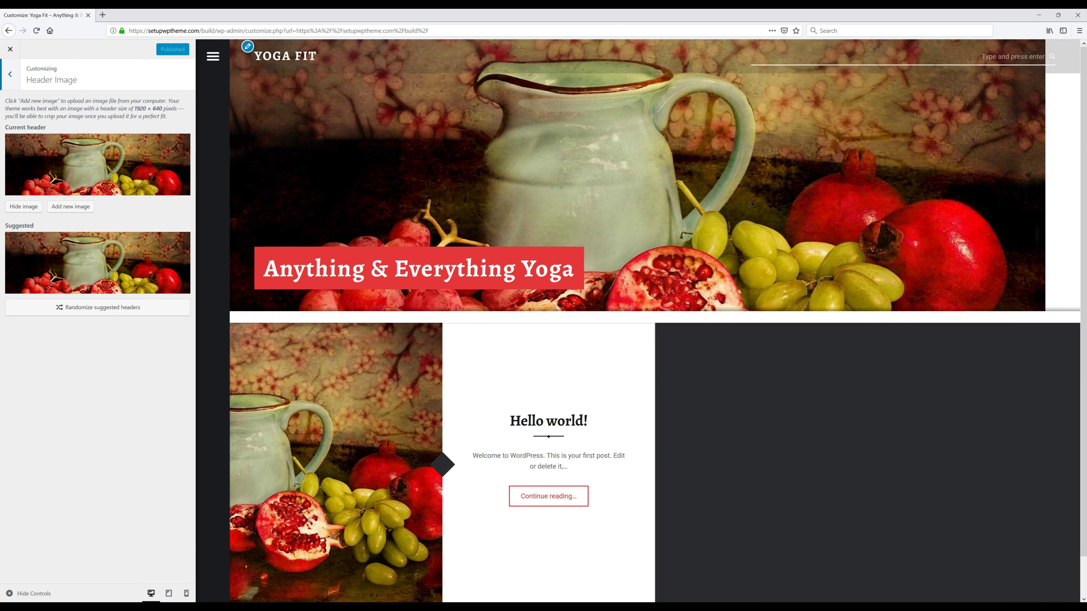
{"action": "key", "text": "Tab"}
{"action": "key", "text": "Tab"}
{"action": "left_click", "coordinate": [70, 208]}
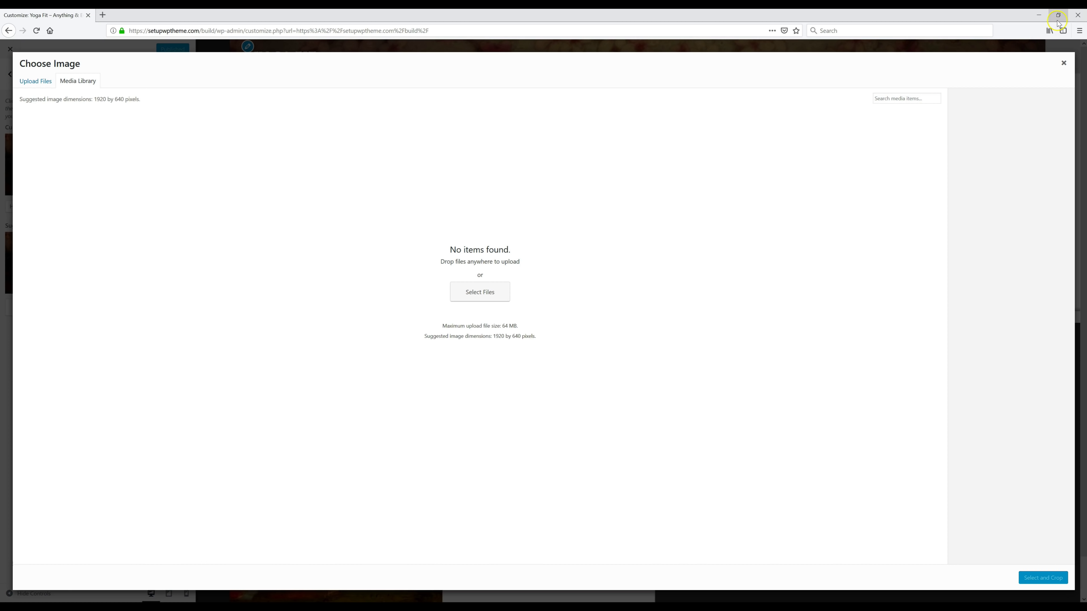
{"action": "left_click", "coordinate": [1058, 21]}
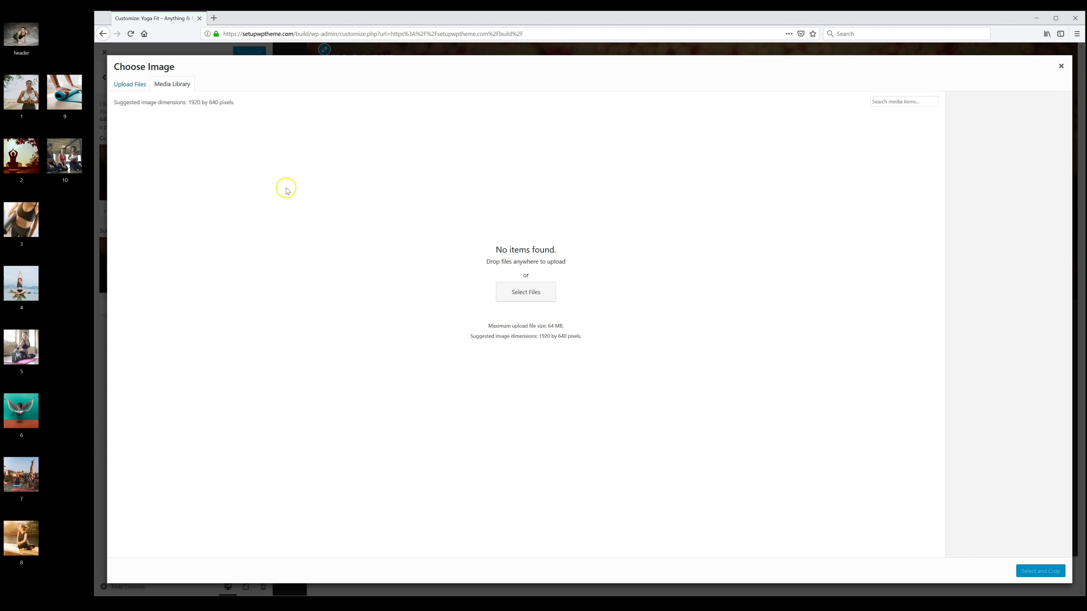
{"action": "left_click_drag", "start_coordinate": [22, 34], "coordinate": [517, 240]}
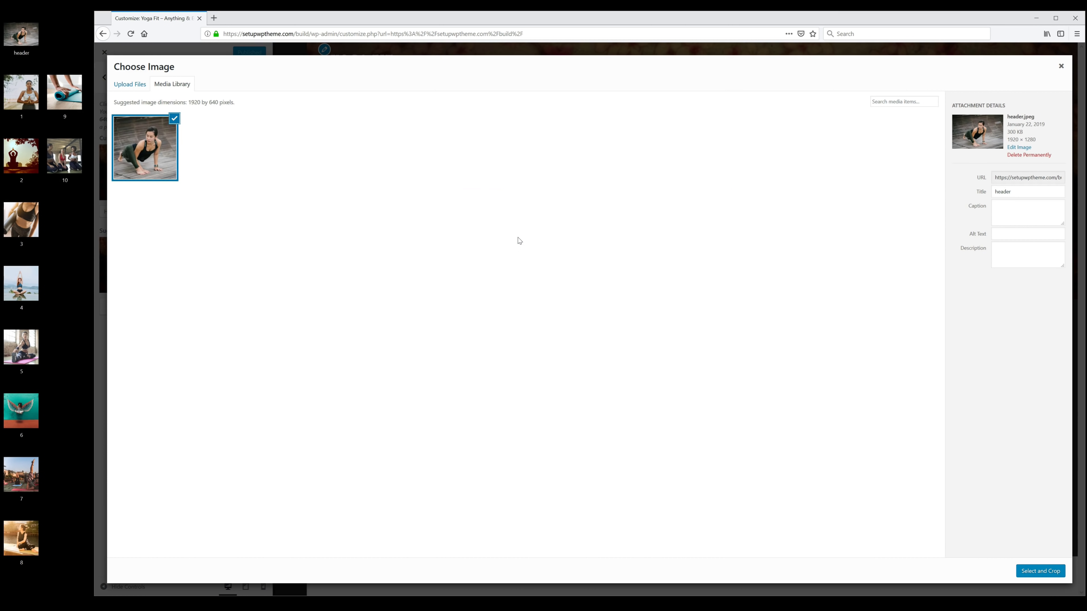
{"action": "left_click", "coordinate": [1039, 572]}
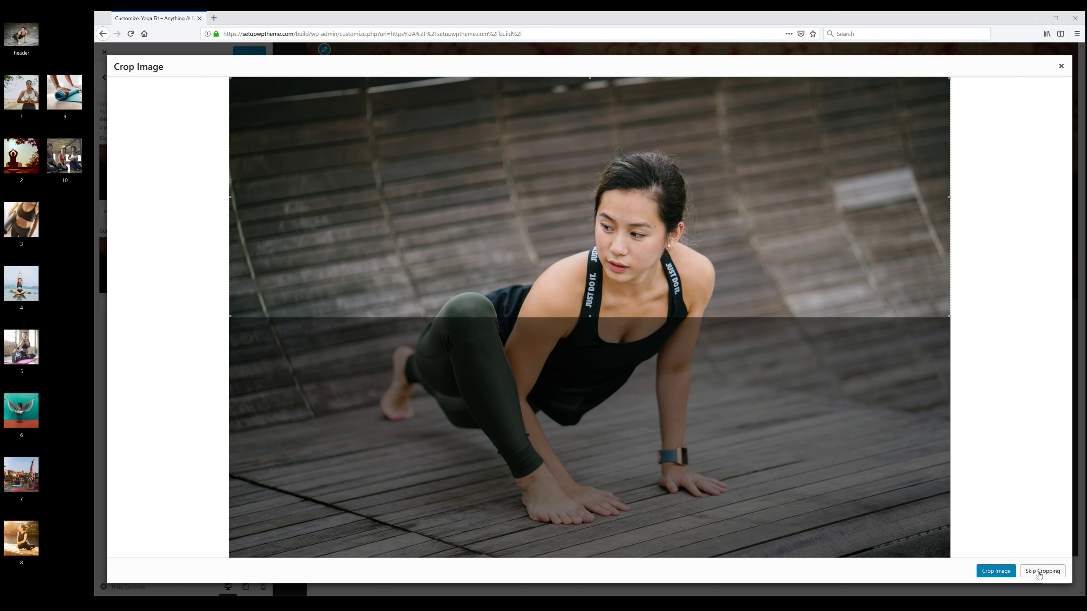
{"action": "left_click_drag", "start_coordinate": [604, 144], "coordinate": [636, 222]}
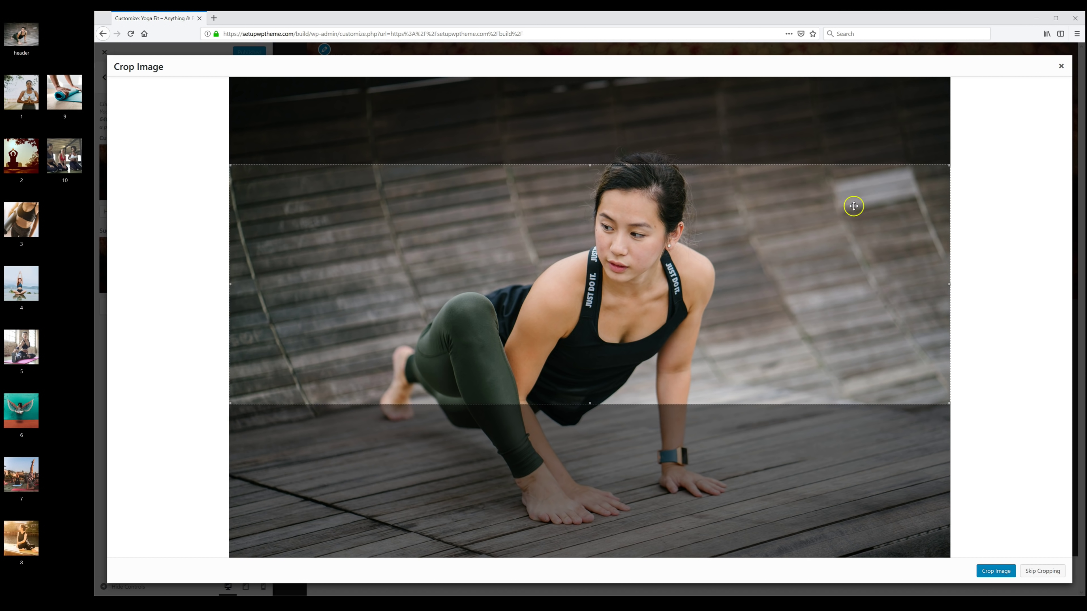
{"action": "left_click", "coordinate": [999, 572]}
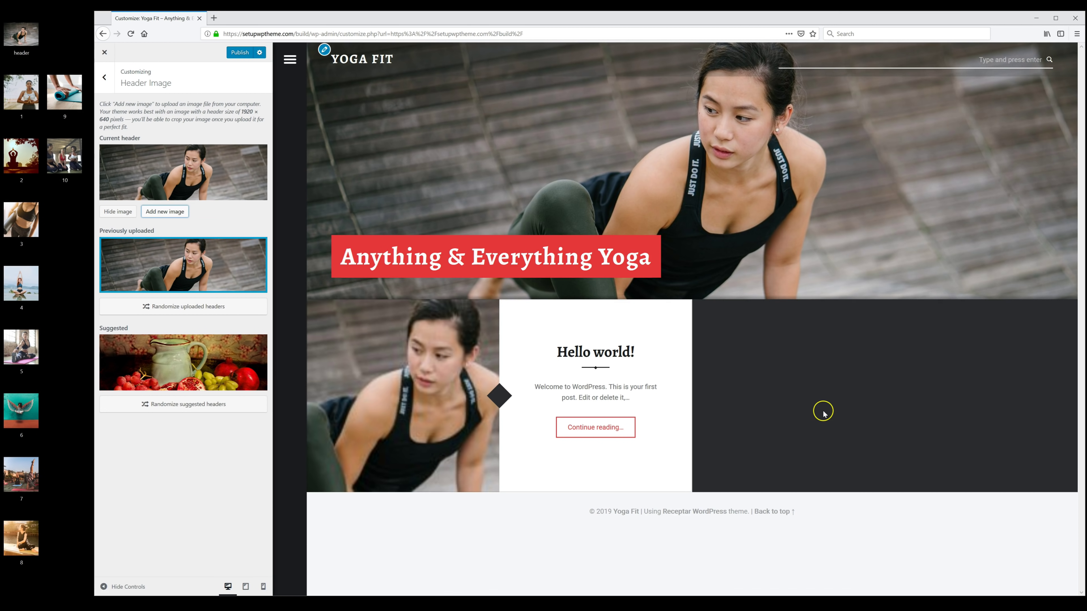
Step: Publish the yoga header image, glance at the Pexels tab, and maximize the browser
{"action": "left_click", "coordinate": [240, 53]}
{"action": "left_click", "coordinate": [192, 25]}
{"action": "left_click", "coordinate": [245, 25]}
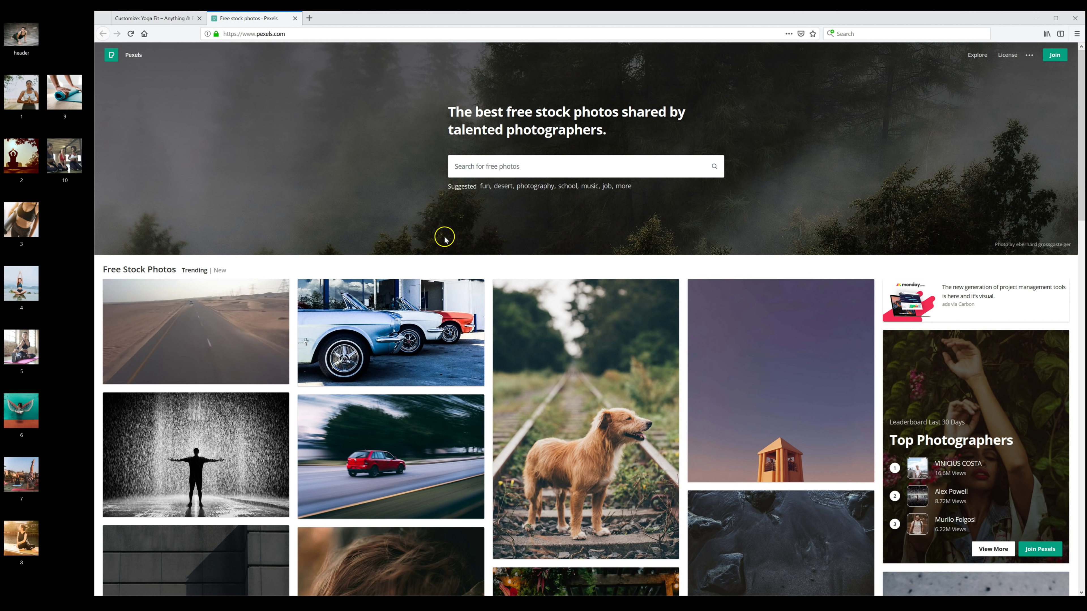
{"action": "key", "text": "ctrl+w"}
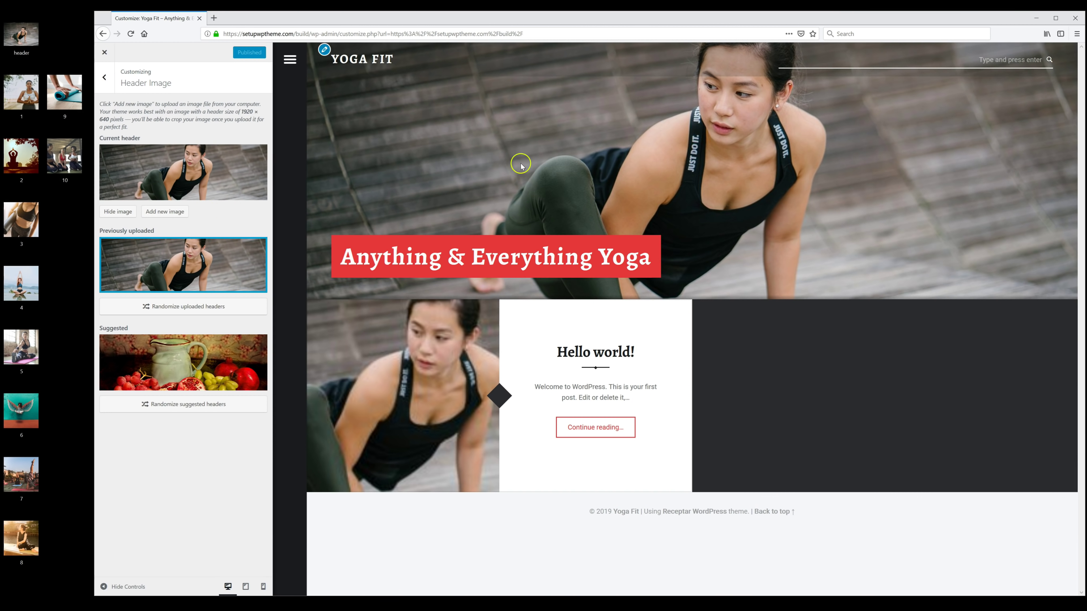
{"action": "left_click", "coordinate": [1056, 17]}
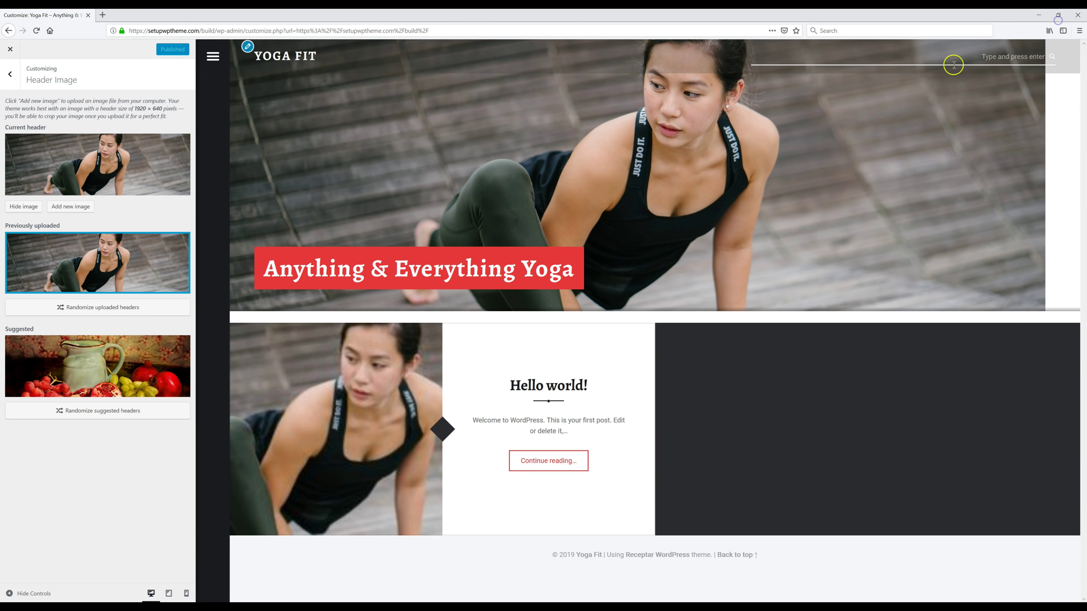
Step: Return to the Customizer's main sections and go into Theme Options
{"action": "left_click", "coordinate": [10, 73]}
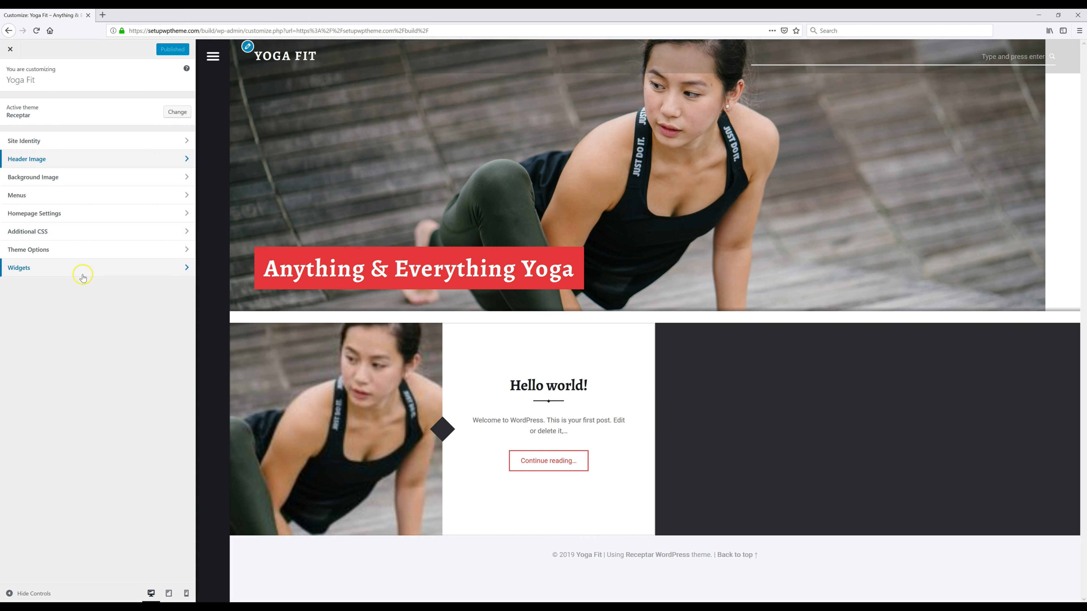
{"action": "left_click", "coordinate": [107, 159]}
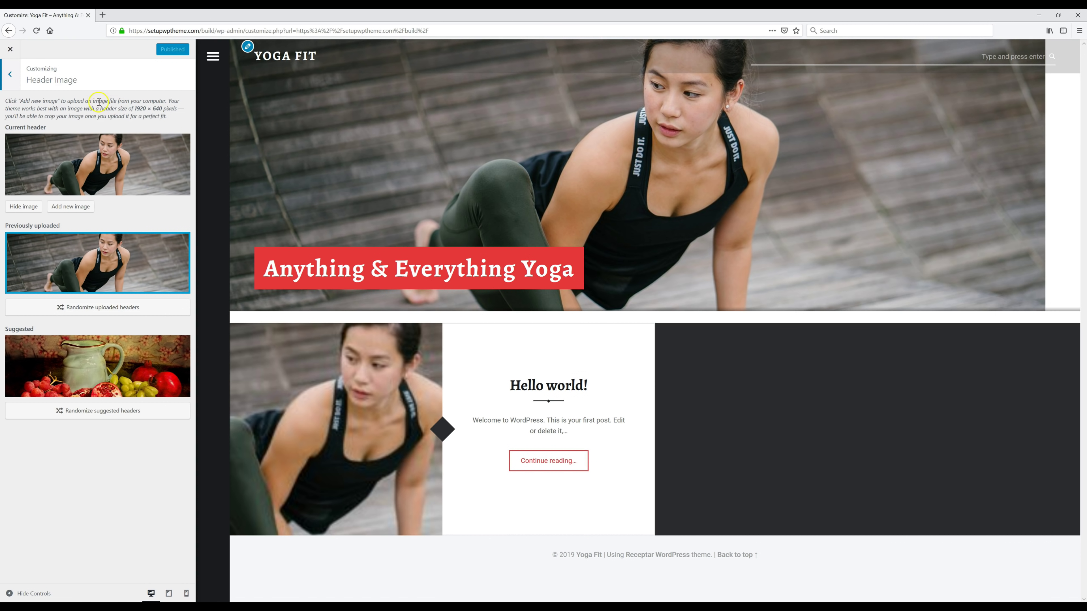
{"action": "left_click", "coordinate": [11, 75]}
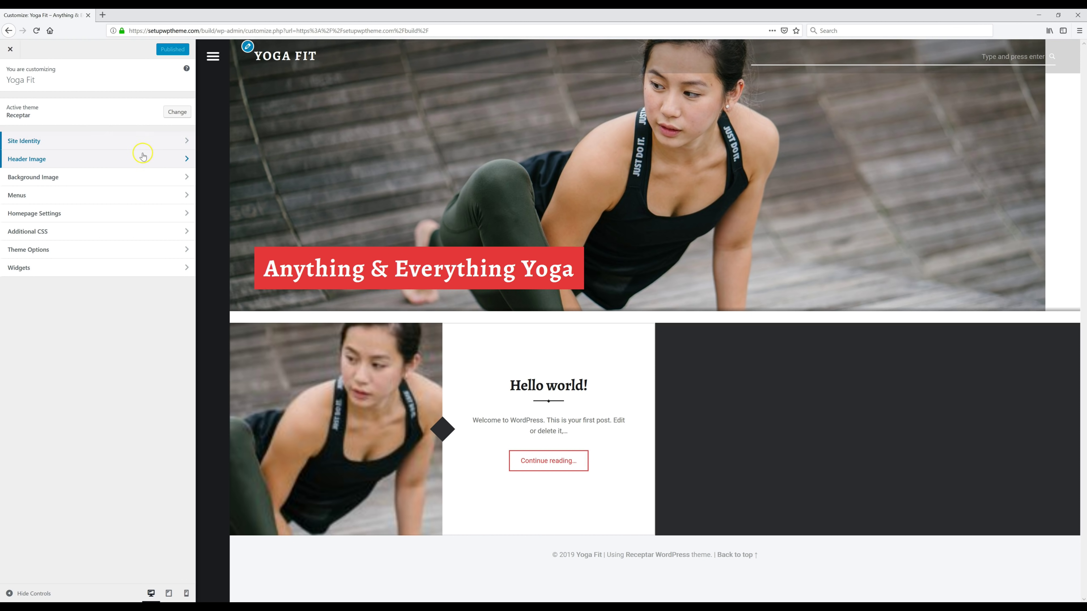
{"action": "left_click", "coordinate": [51, 254]}
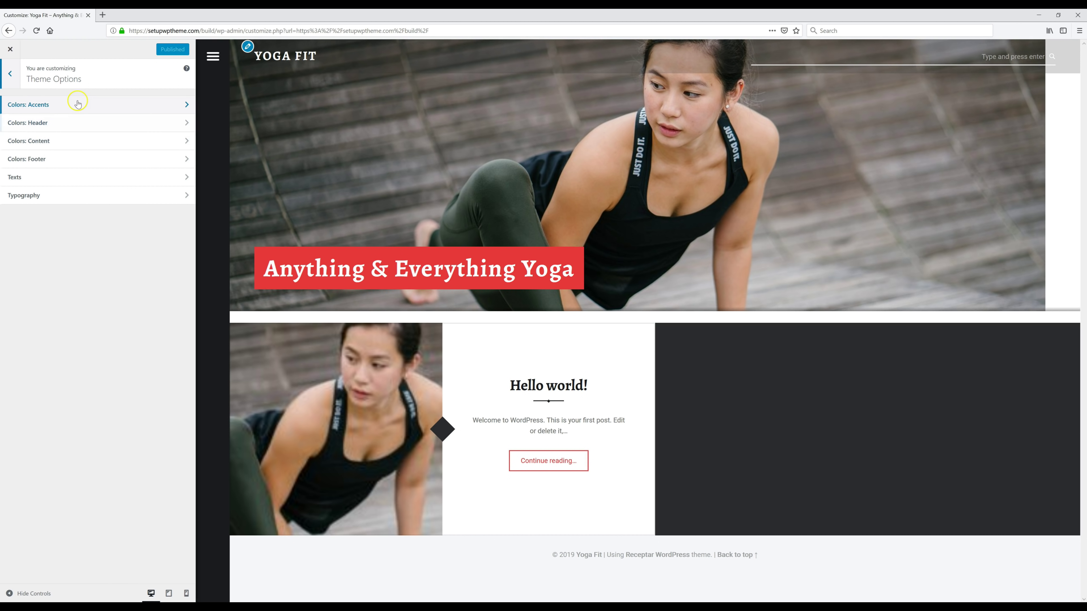
Step: Set the accent colour to teal #21baa8, publish it, and leave the Customizer for the Dashboard
{"action": "left_click", "coordinate": [80, 107]}
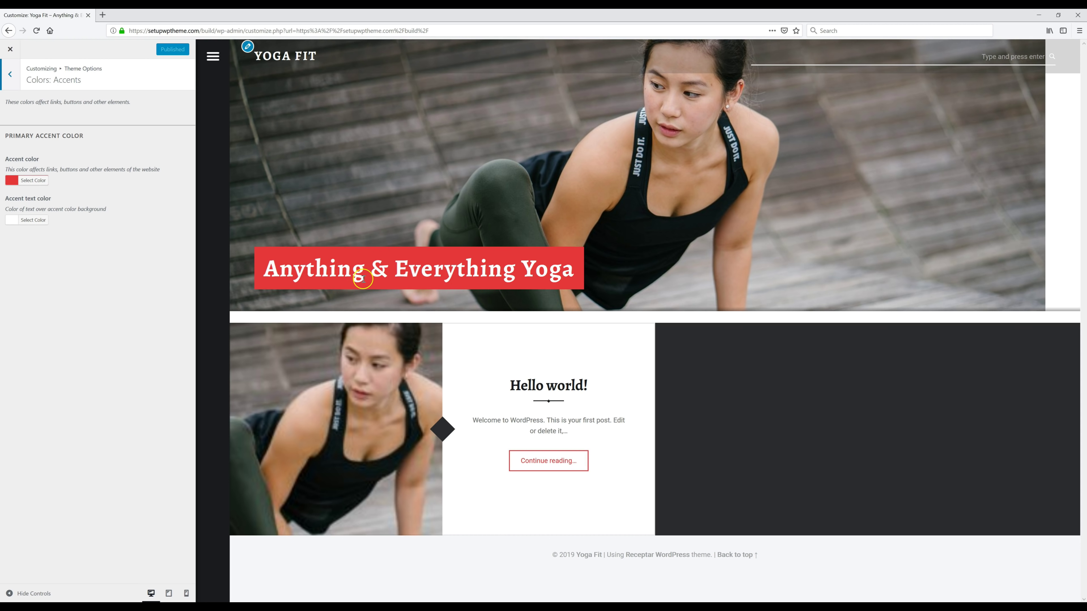
{"action": "left_click", "coordinate": [38, 180]}
{"action": "left_click", "coordinate": [76, 205]}
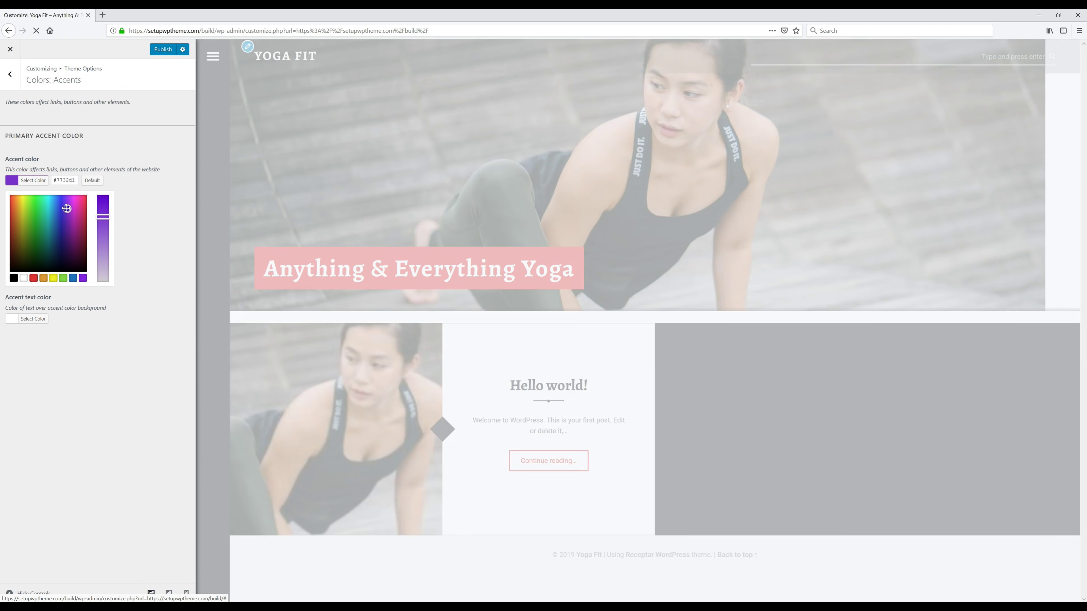
{"action": "left_click", "coordinate": [47, 216]}
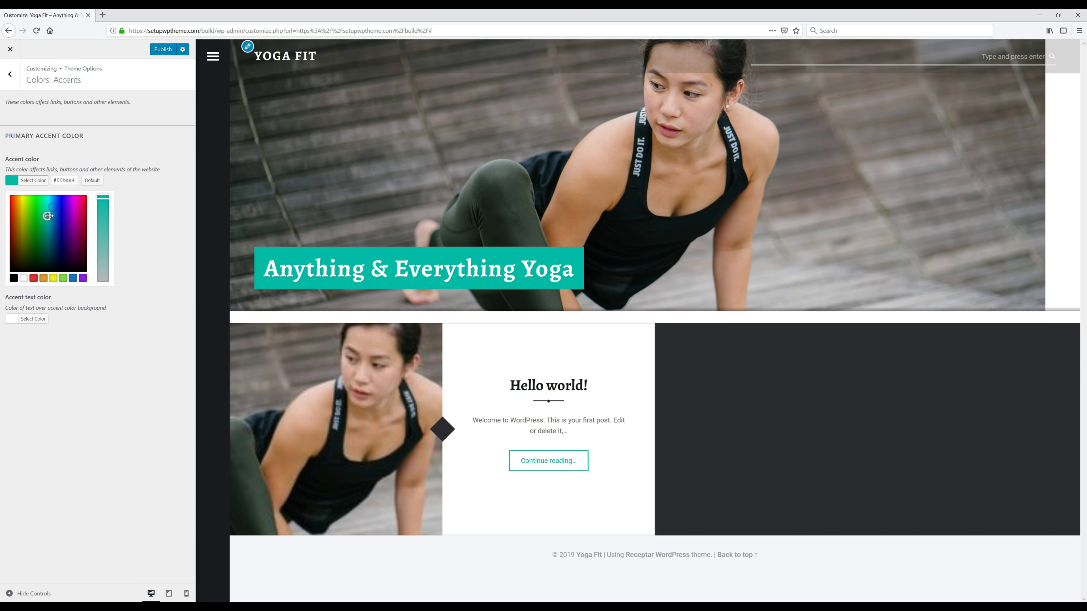
{"action": "left_click", "coordinate": [167, 52]}
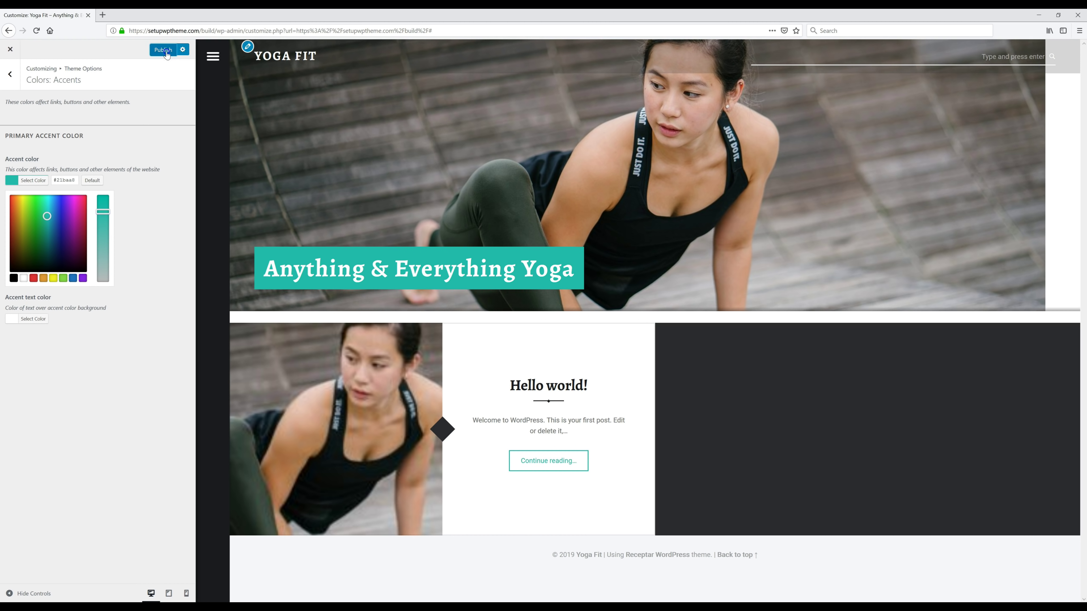
{"action": "left_click", "coordinate": [150, 114]}
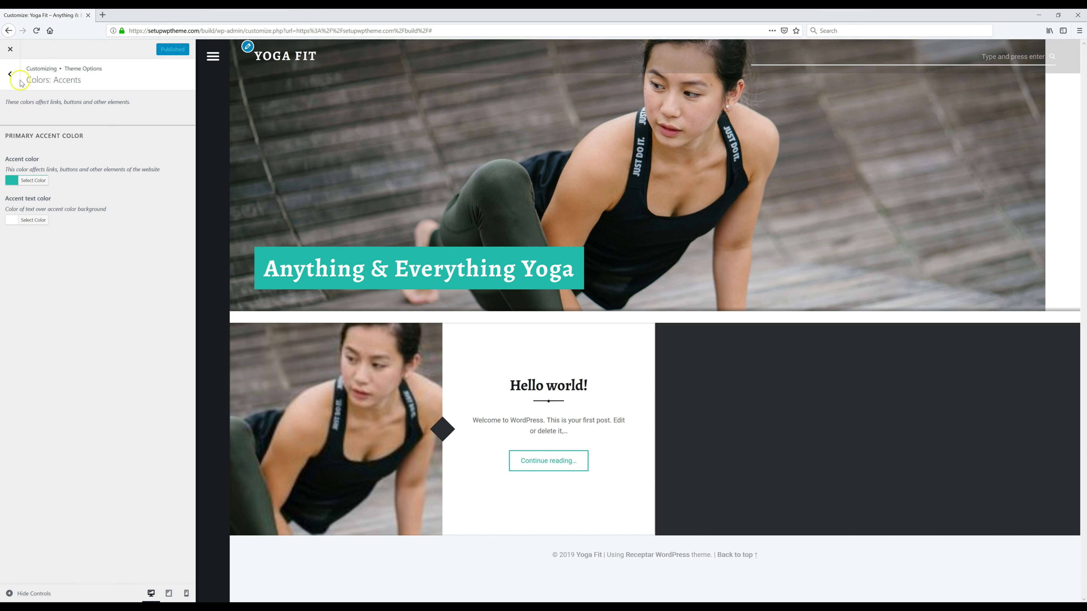
{"action": "left_click", "coordinate": [15, 49]}
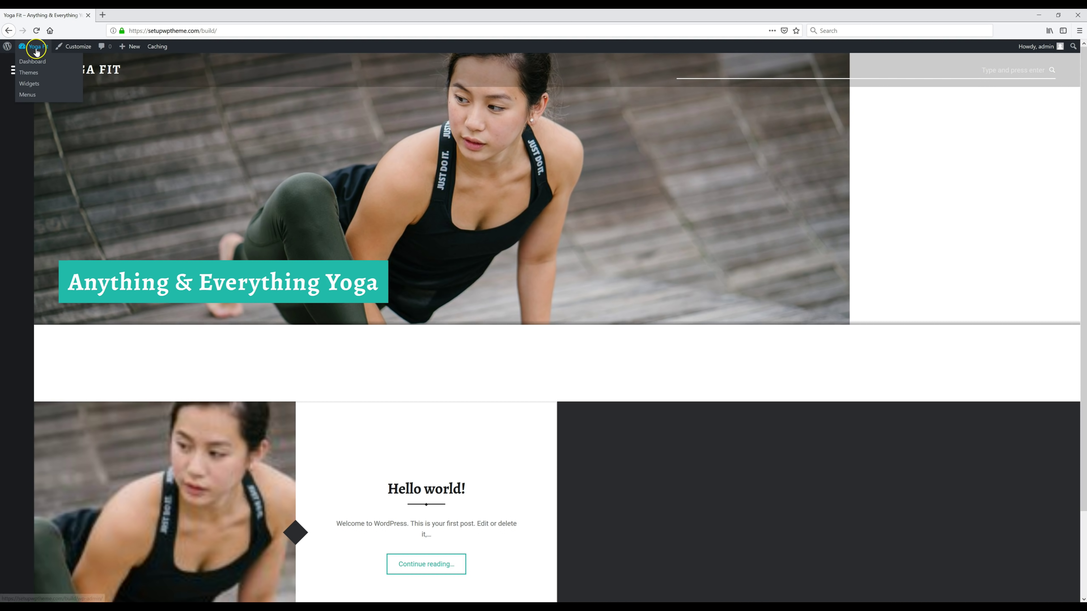
{"action": "left_click", "coordinate": [36, 50]}
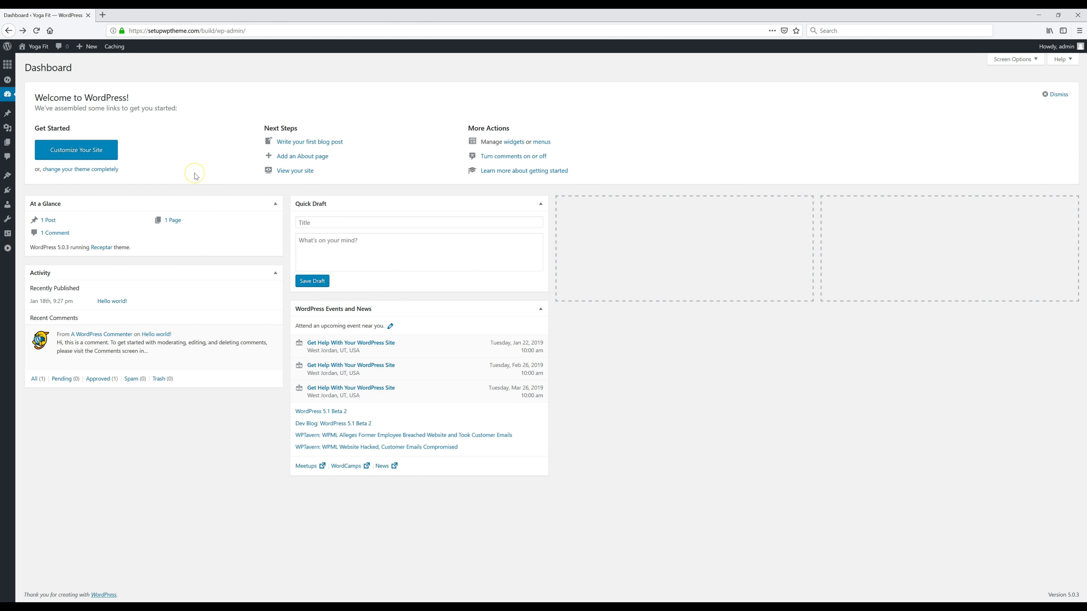
Step: Trash the Hello world! post via Bulk Actions, then start a new blank post
{"action": "left_click", "coordinate": [16, 116]}
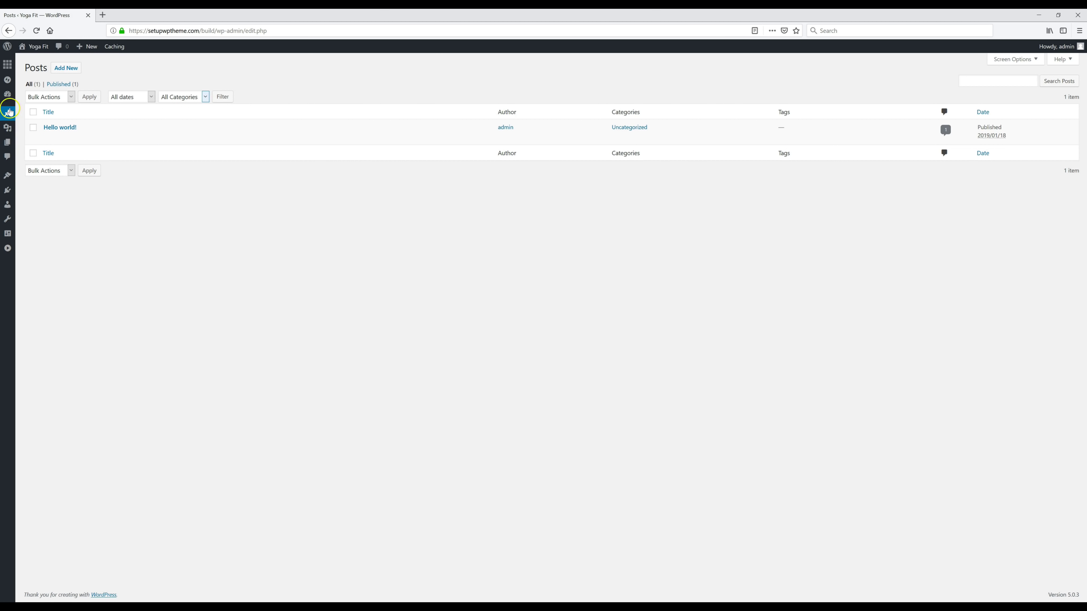
{"action": "mouse_move", "coordinate": [96, 129]}
{"action": "left_click", "coordinate": [77, 129]}
{"action": "left_click", "coordinate": [71, 97]}
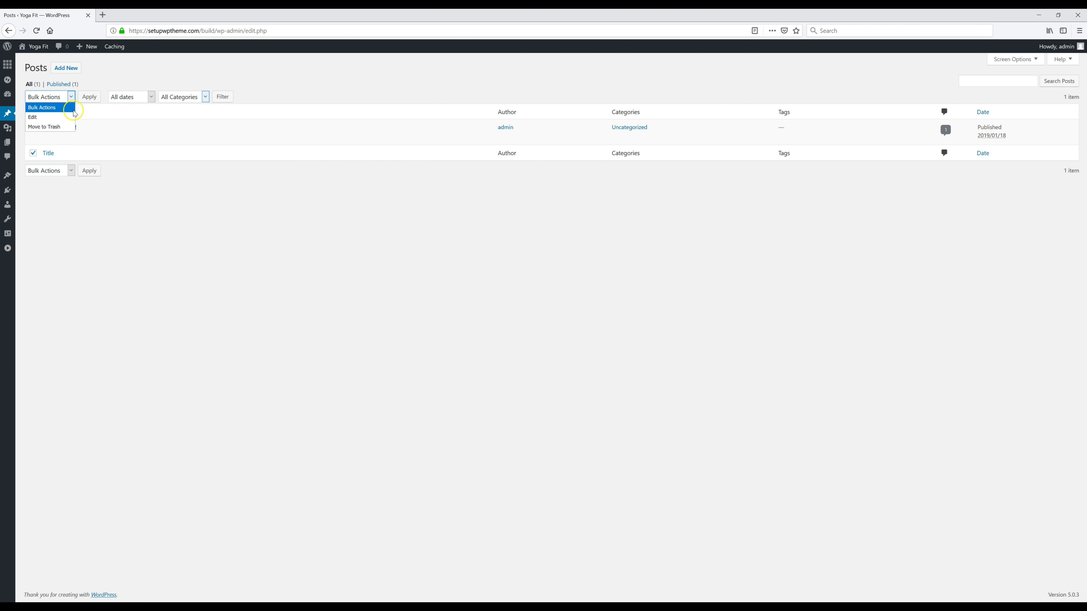
{"action": "left_click", "coordinate": [55, 127]}
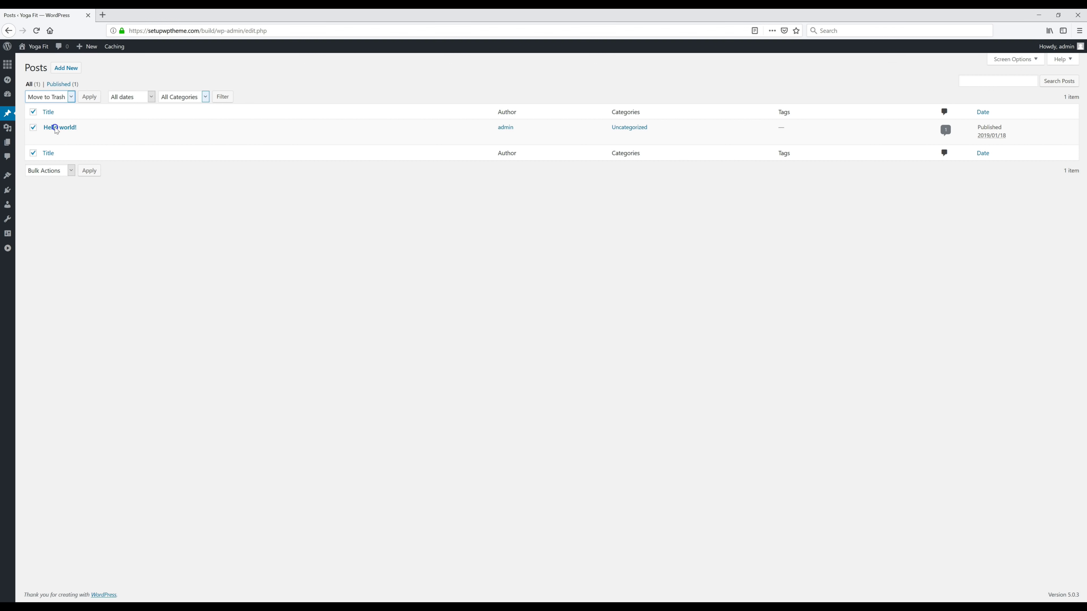
{"action": "left_click", "coordinate": [92, 98]}
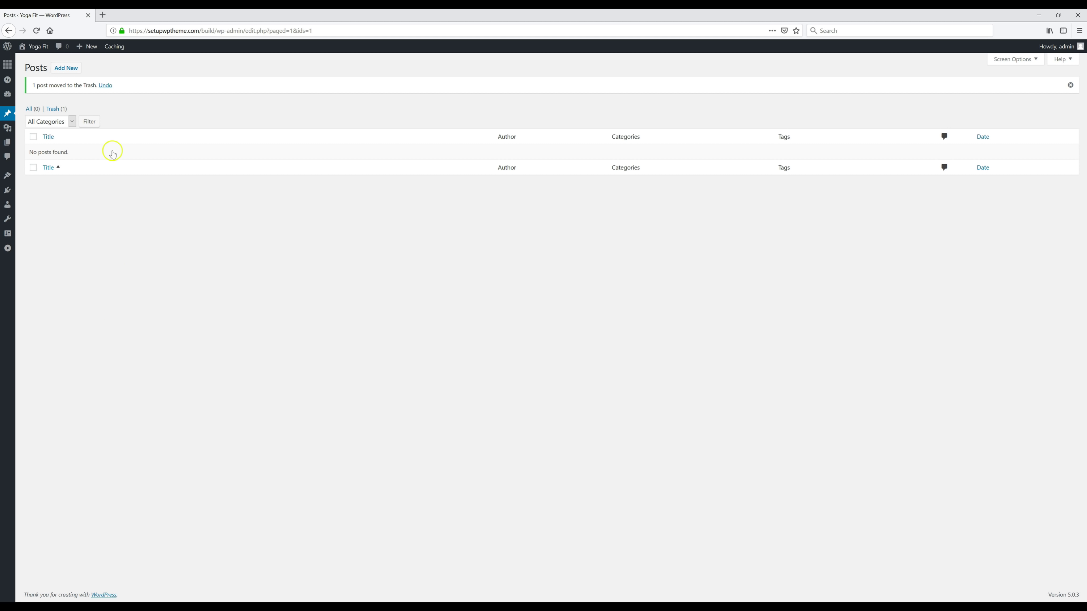
{"action": "left_click", "coordinate": [65, 70]}
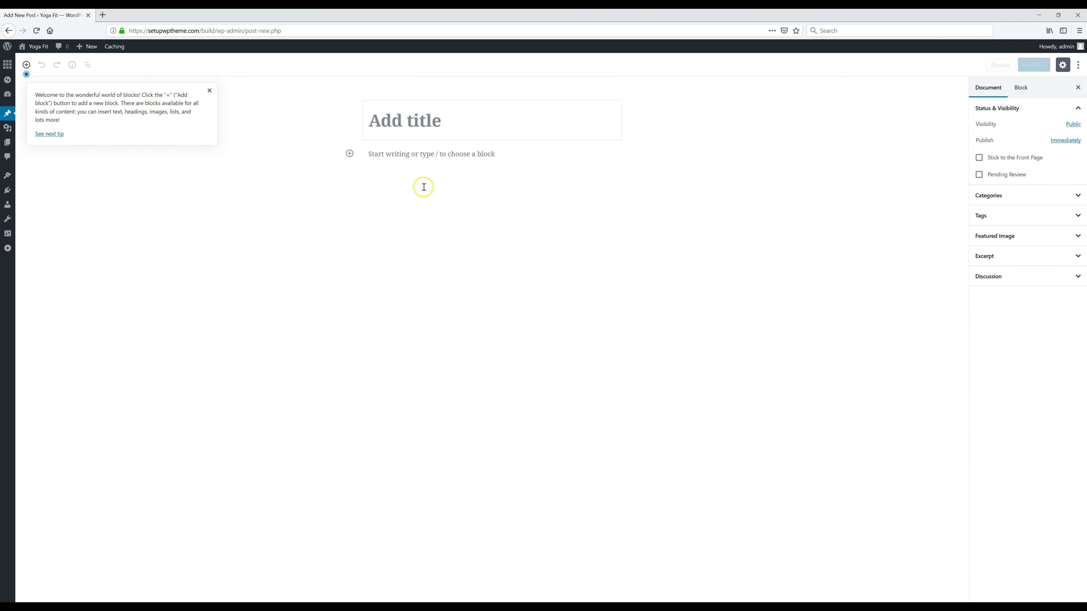
Step: Browse the block inserter without adding a block, then expand the Featured Image panel
{"action": "left_click", "coordinate": [452, 162]}
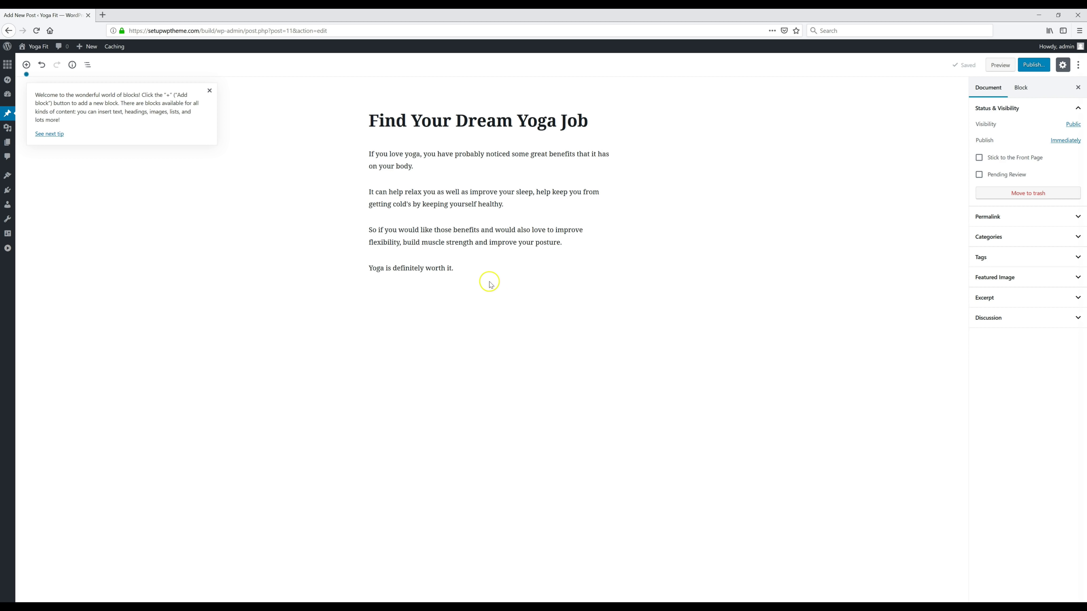
{"action": "mouse_move", "coordinate": [490, 144]}
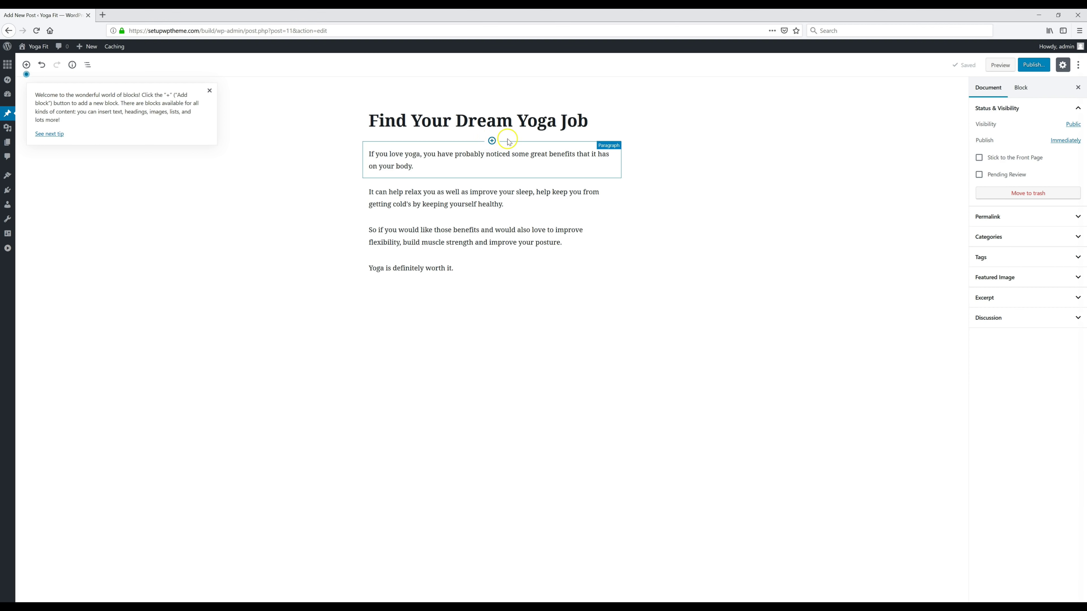
{"action": "left_click", "coordinate": [492, 141]}
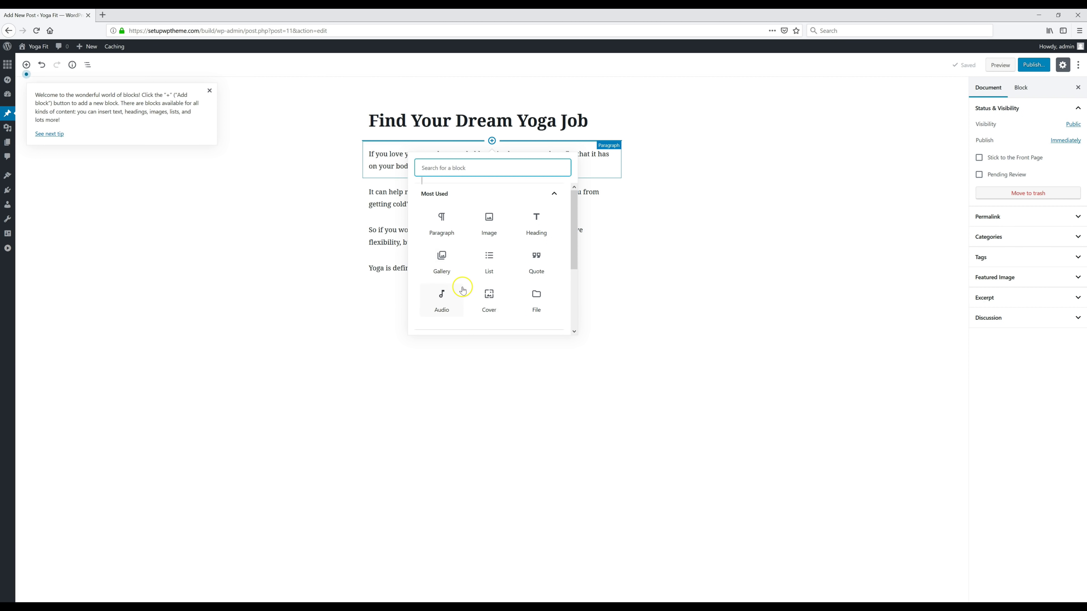
{"action": "scroll", "coordinate": [460, 242], "scroll_direction": "down", "scroll_amount": 3}
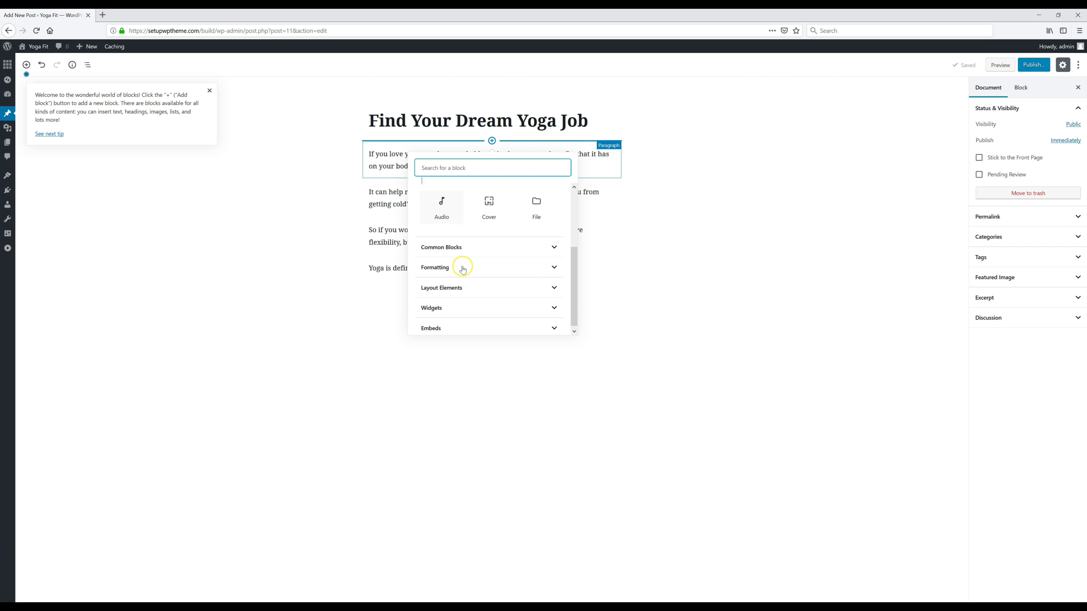
{"action": "left_click", "coordinate": [678, 197]}
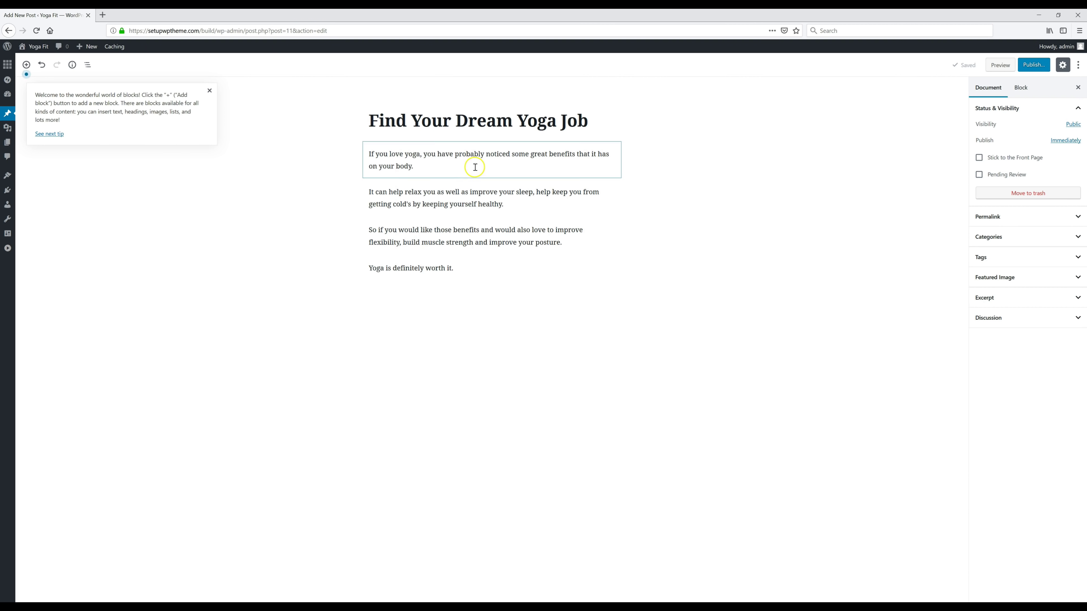
{"action": "left_click", "coordinate": [996, 279]}
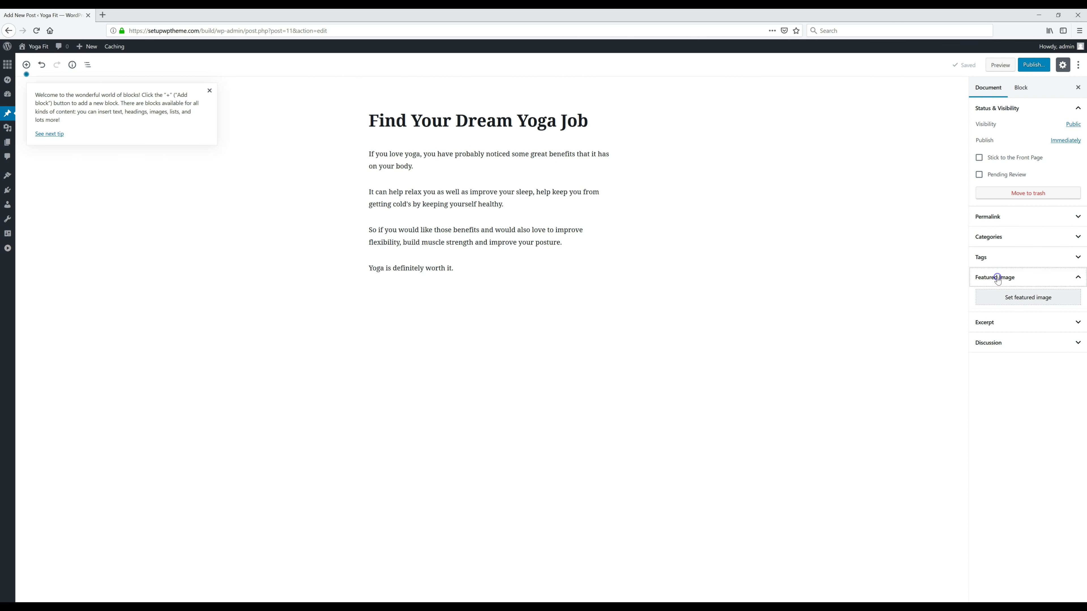
Step: Upload image 1, the woman with hands pressed together, and set it as the featured image
{"action": "left_click", "coordinate": [1025, 300]}
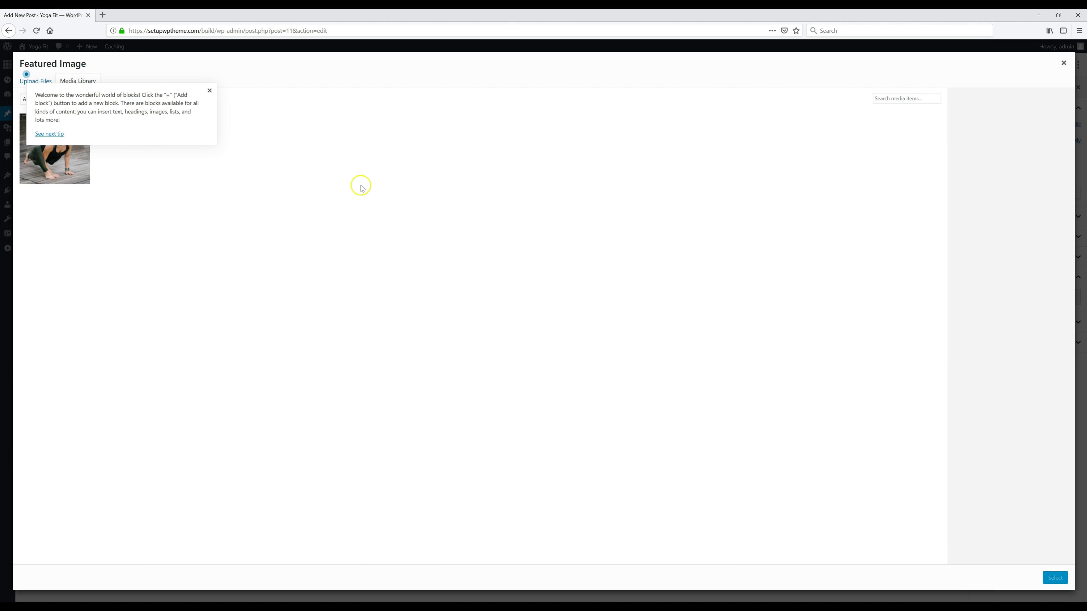
{"action": "left_click", "coordinate": [209, 91]}
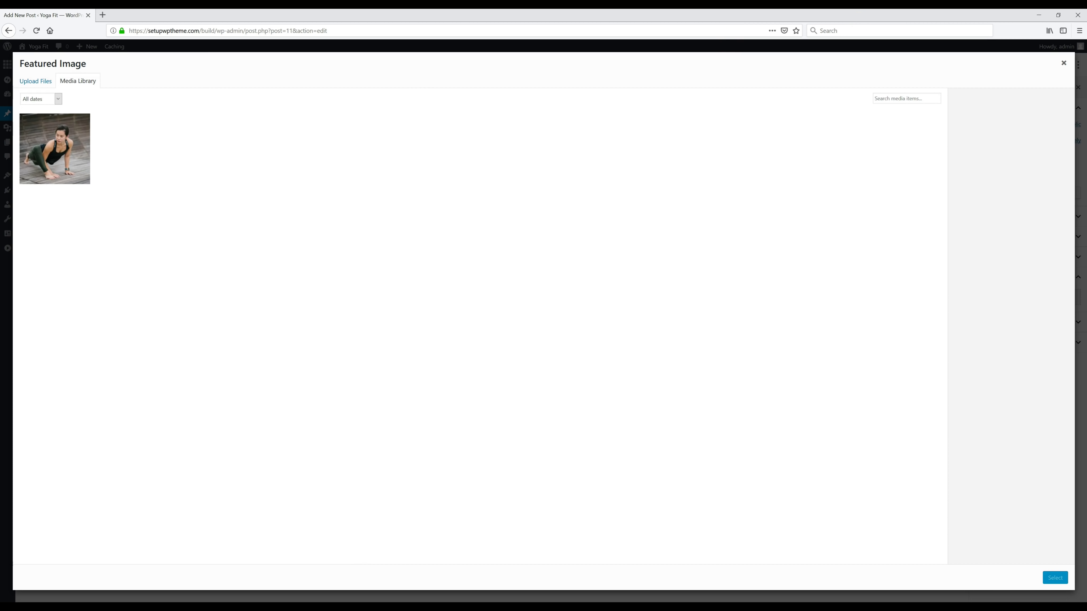
{"action": "left_click", "coordinate": [33, 83]}
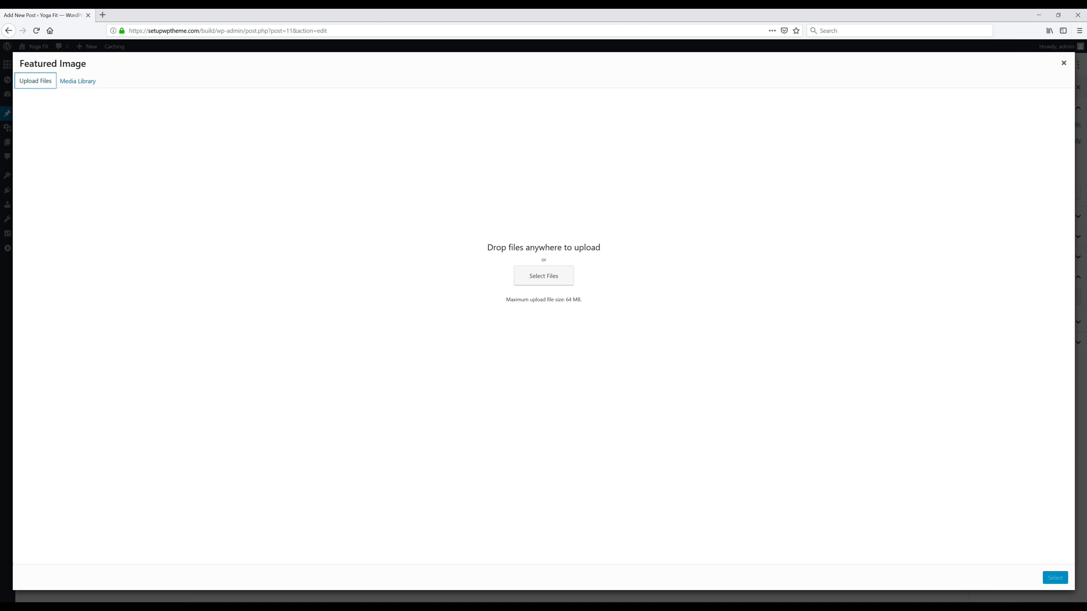
{"action": "left_click", "coordinate": [1058, 15]}
{"action": "left_click_drag", "start_coordinate": [2, 106], "coordinate": [511, 286]}
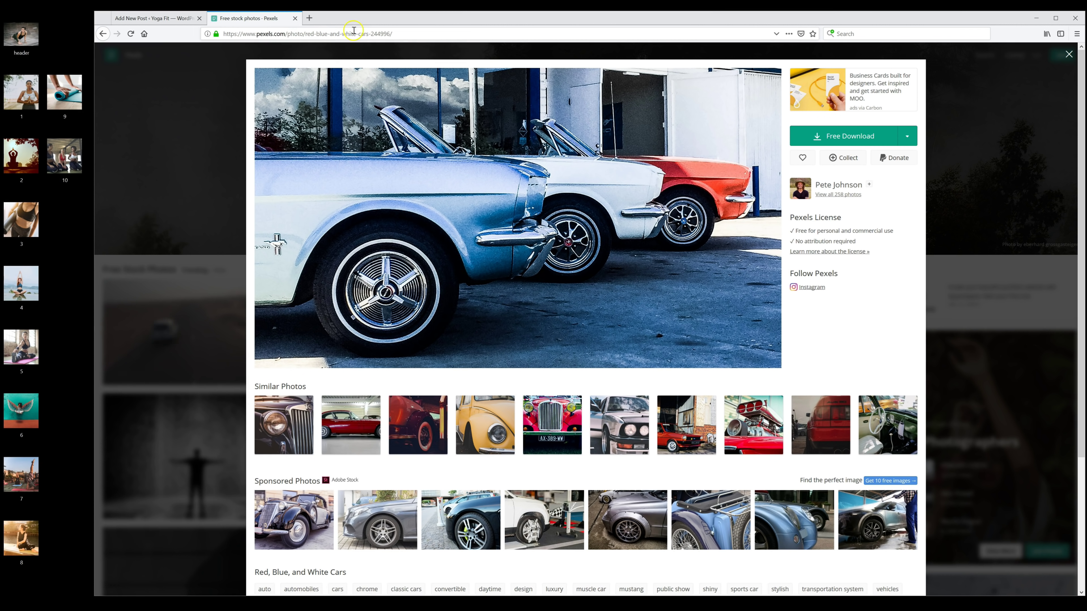
{"action": "left_click", "coordinate": [908, 137]}
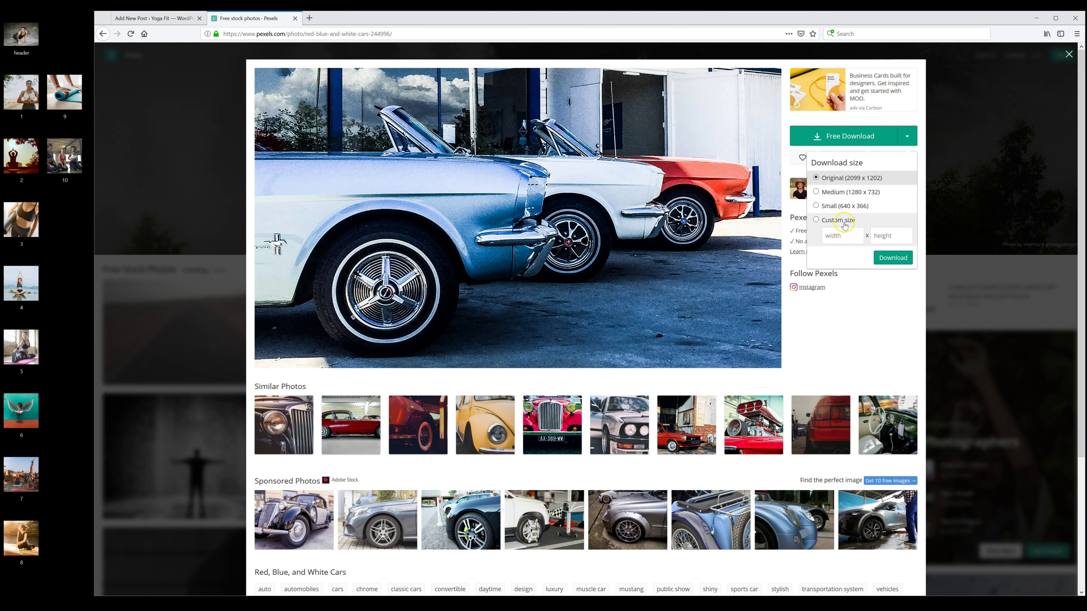
{"action": "left_click", "coordinate": [830, 221]}
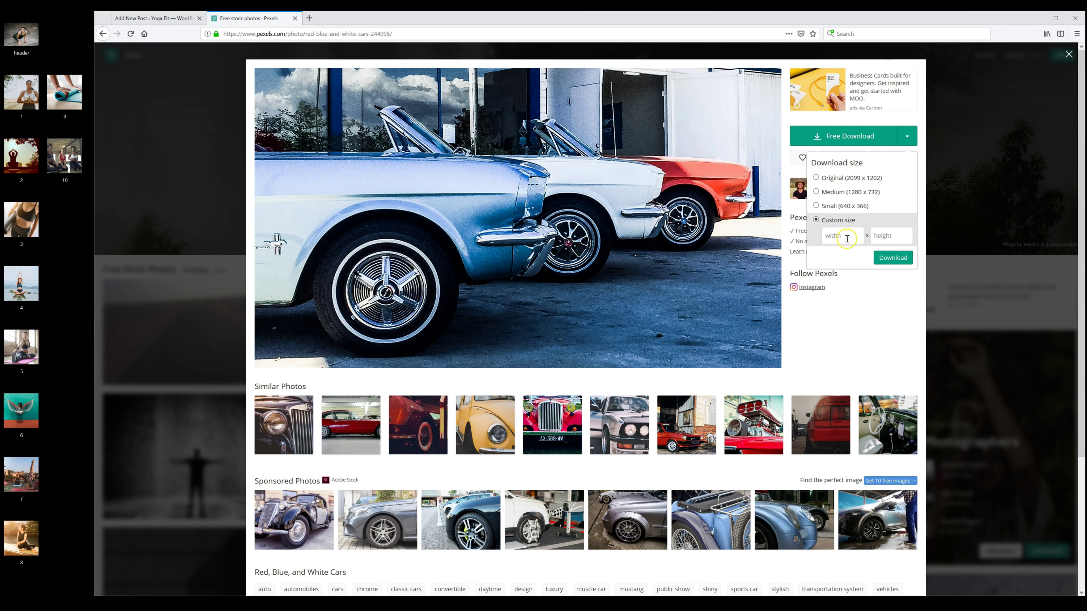
{"action": "left_click", "coordinate": [881, 236]}
{"action": "left_click", "coordinate": [178, 18]}
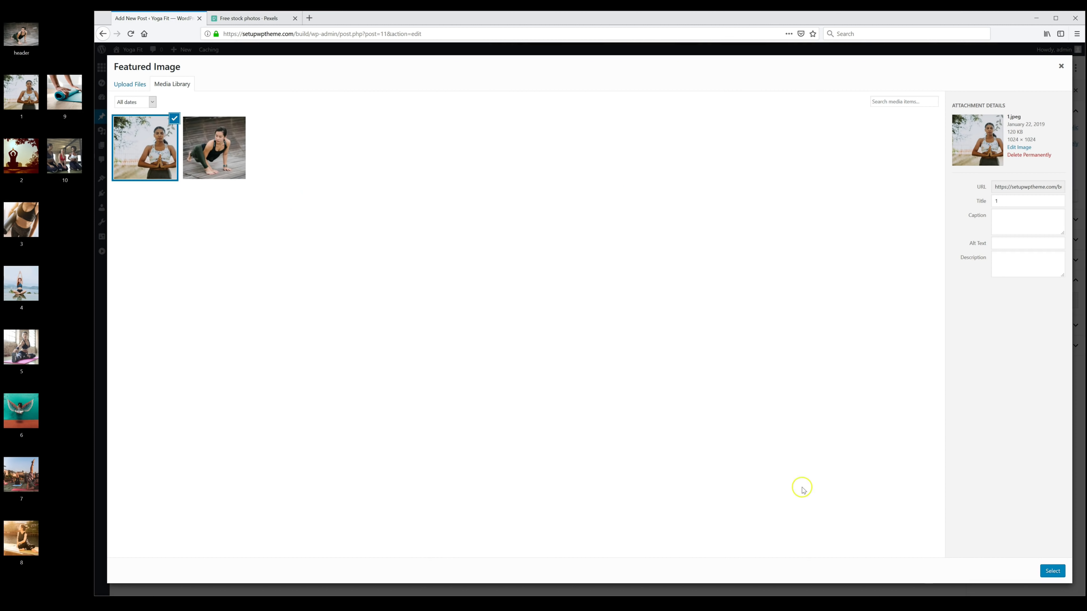
{"action": "left_click", "coordinate": [1052, 571]}
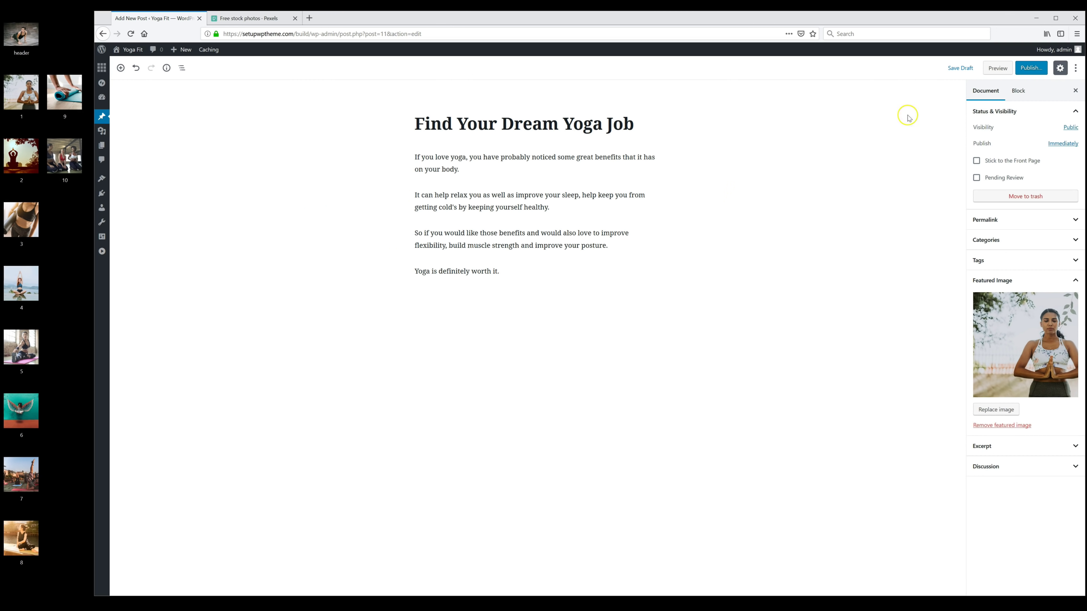
Step: Publish 'Find Your Dream Yoga Job', view it and the home page, then return to the Dashboard
{"action": "left_click", "coordinate": [1032, 68]}
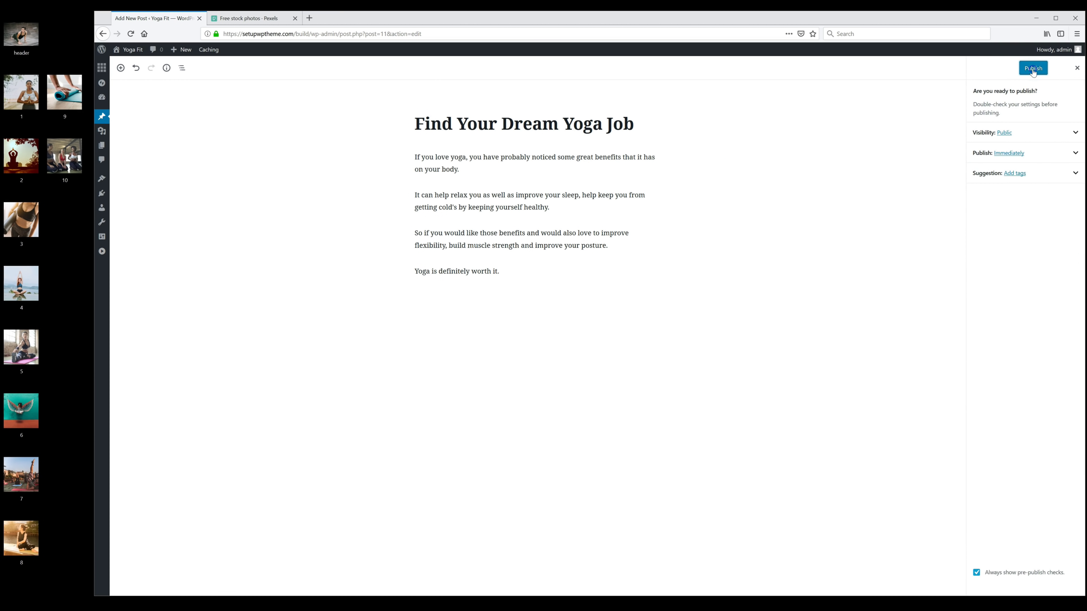
{"action": "left_click", "coordinate": [1032, 71]}
{"action": "left_click", "coordinate": [1009, 89]}
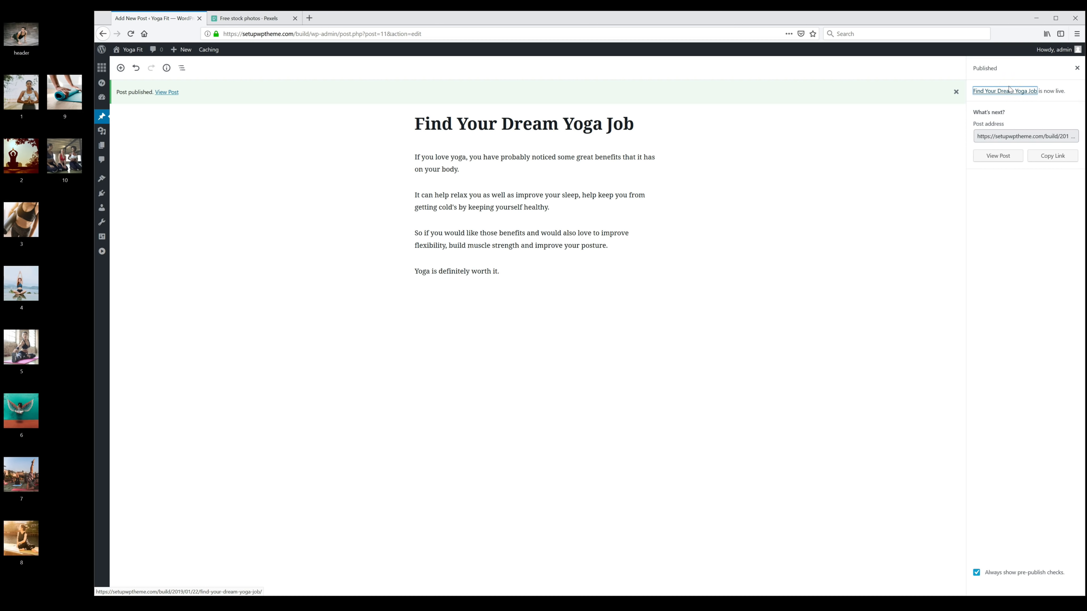
{"action": "left_click", "coordinate": [995, 161]}
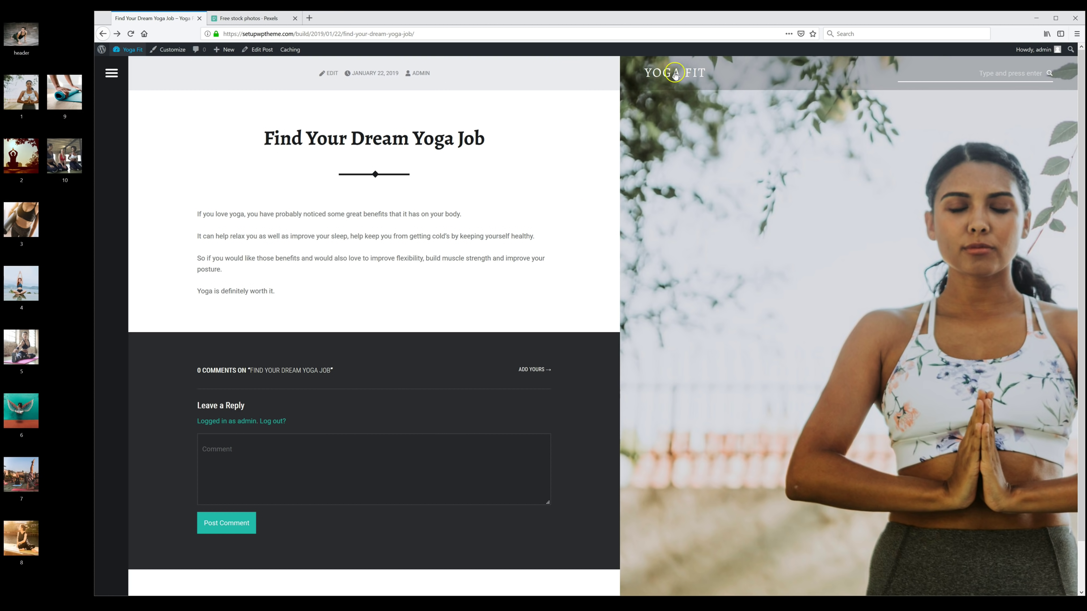
{"action": "left_click", "coordinate": [659, 73]}
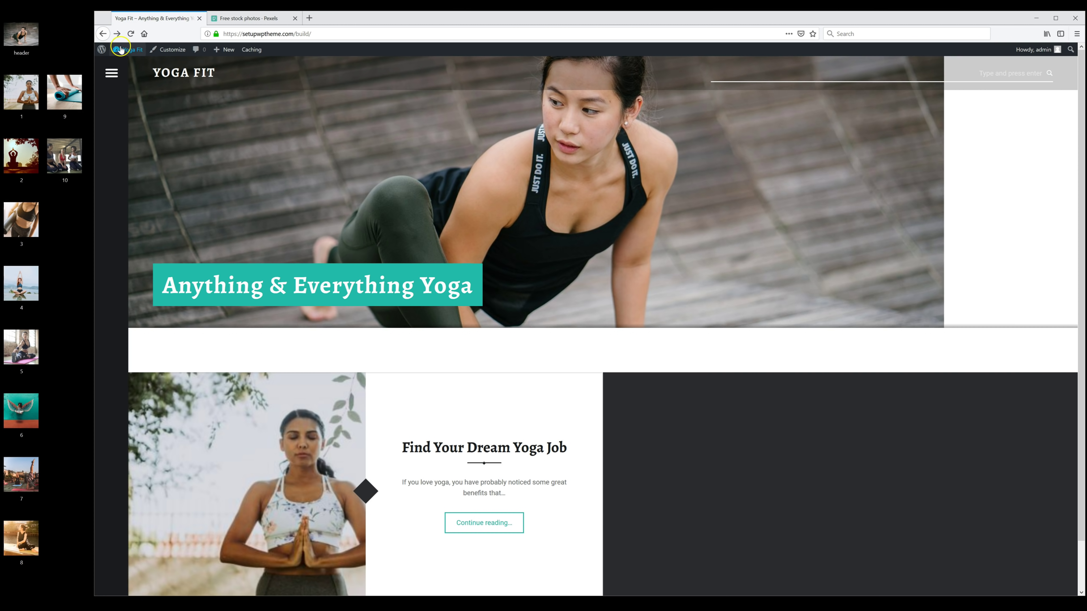
{"action": "left_click", "coordinate": [128, 50]}
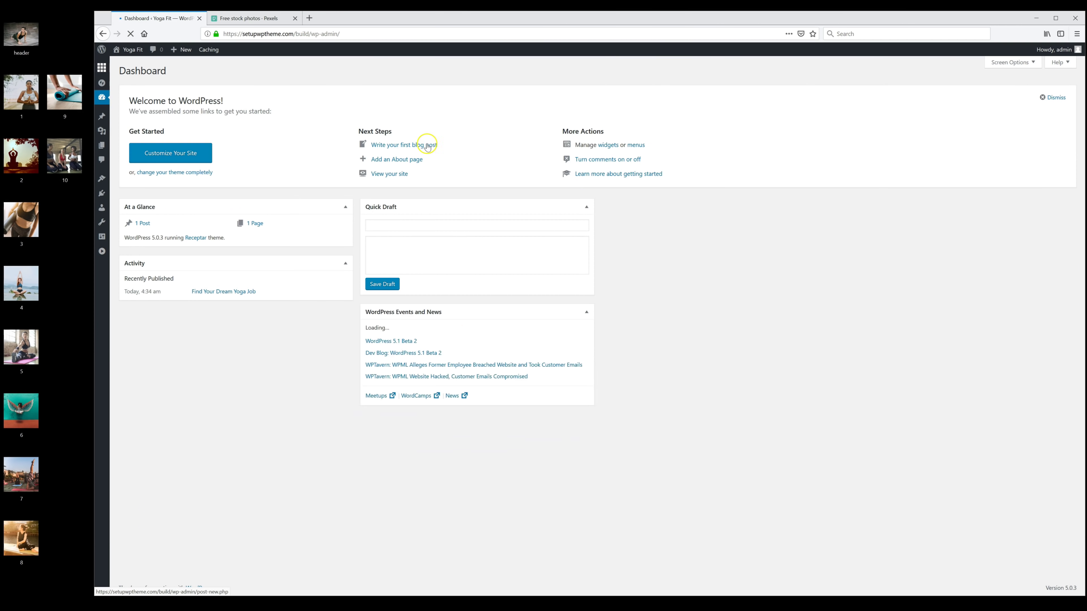
Step: Open the Posts list to reach the Meditation For Good Health post
{"action": "left_click", "coordinate": [103, 117]}
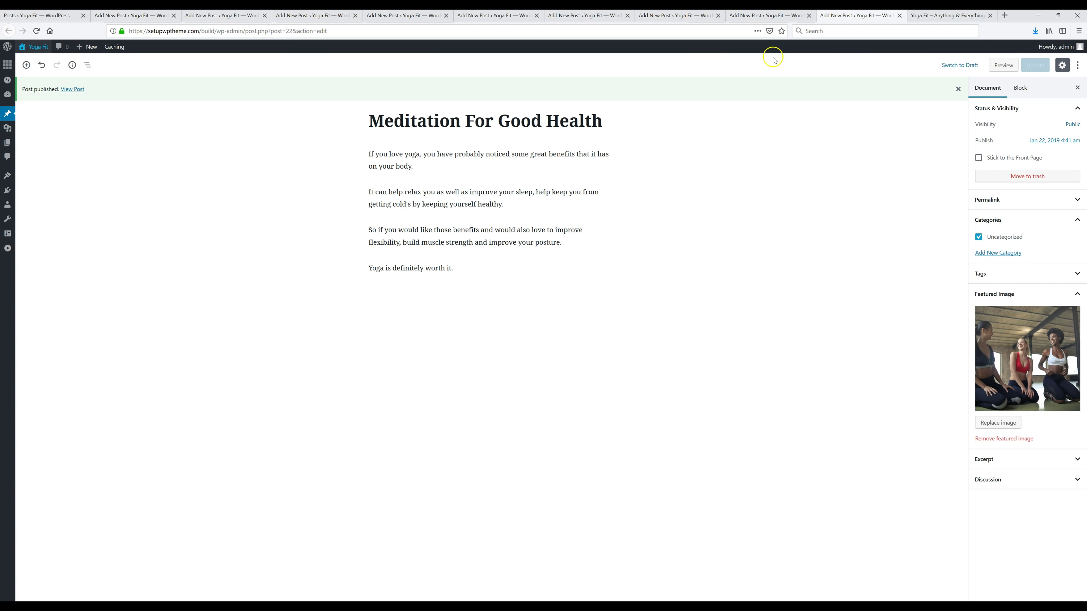
{"action": "left_click", "coordinate": [930, 17]}
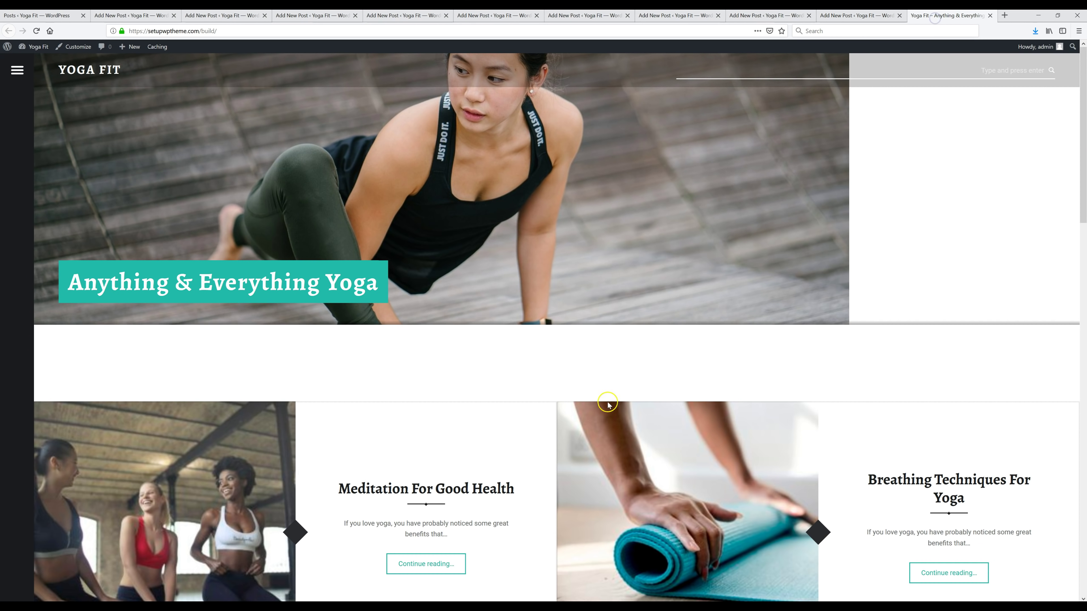
{"action": "scroll", "coordinate": [607, 407], "scroll_direction": "down", "scroll_amount": 8}
{"action": "scroll", "coordinate": [607, 410], "scroll_direction": "down", "scroll_amount": 5}
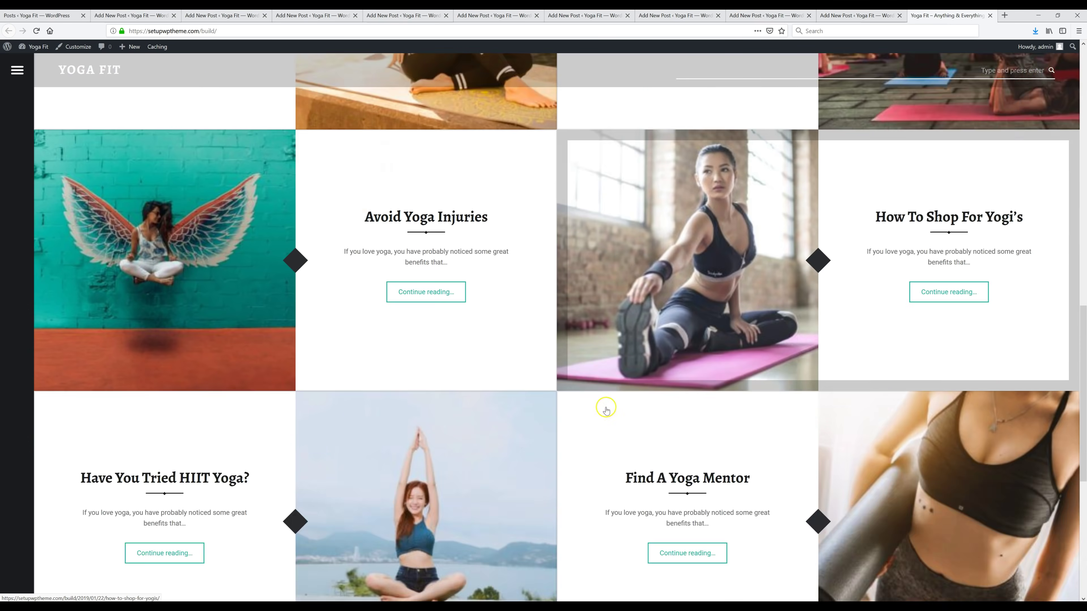
{"action": "scroll", "coordinate": [607, 410], "scroll_direction": "up", "scroll_amount": 13}
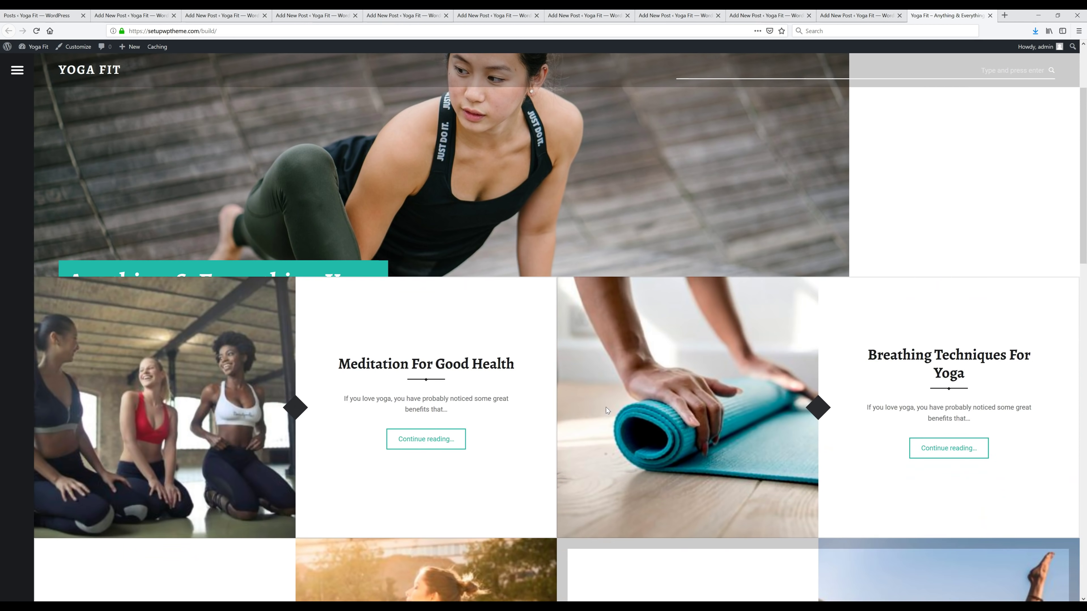
{"action": "key", "text": "ctrl+Page_Up"}
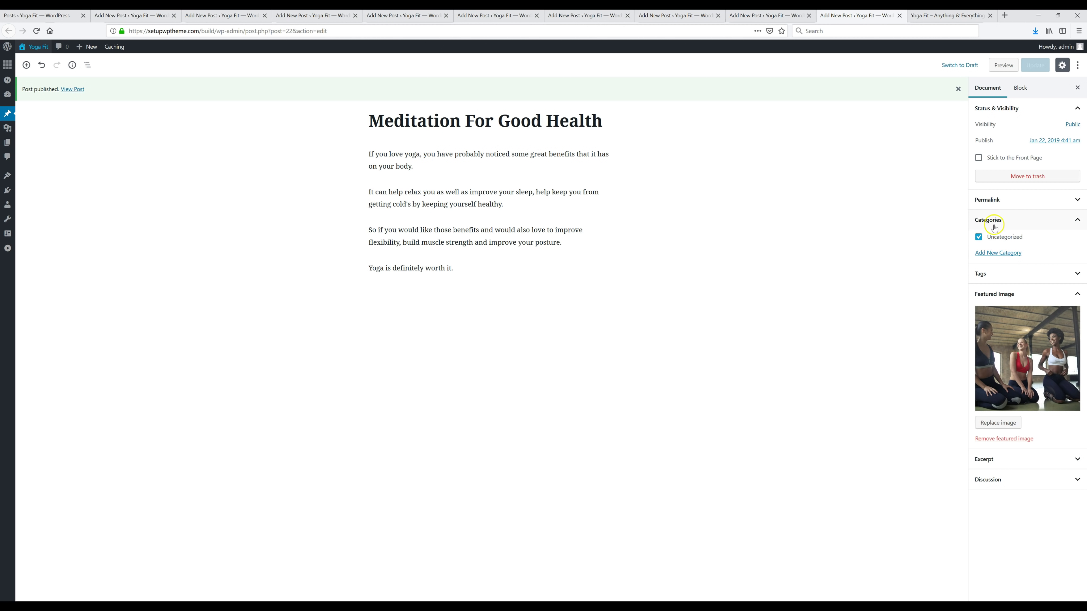
Step: Create a new Back Pain category from the post's Categories panel
{"action": "left_click", "coordinate": [1005, 220]}
{"action": "left_click", "coordinate": [1013, 224]}
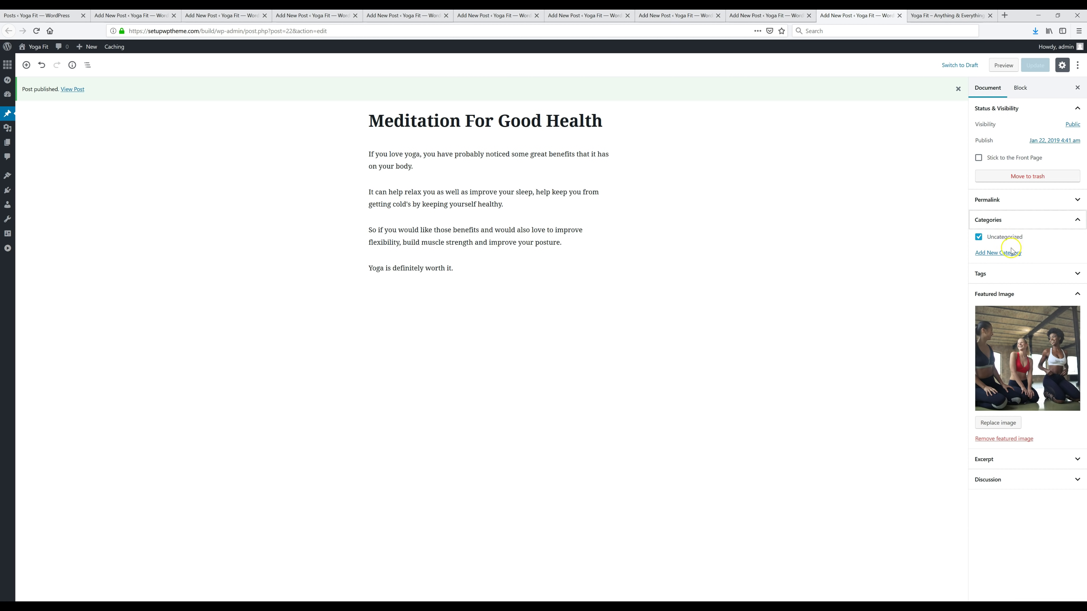
{"action": "left_click", "coordinate": [1003, 254]}
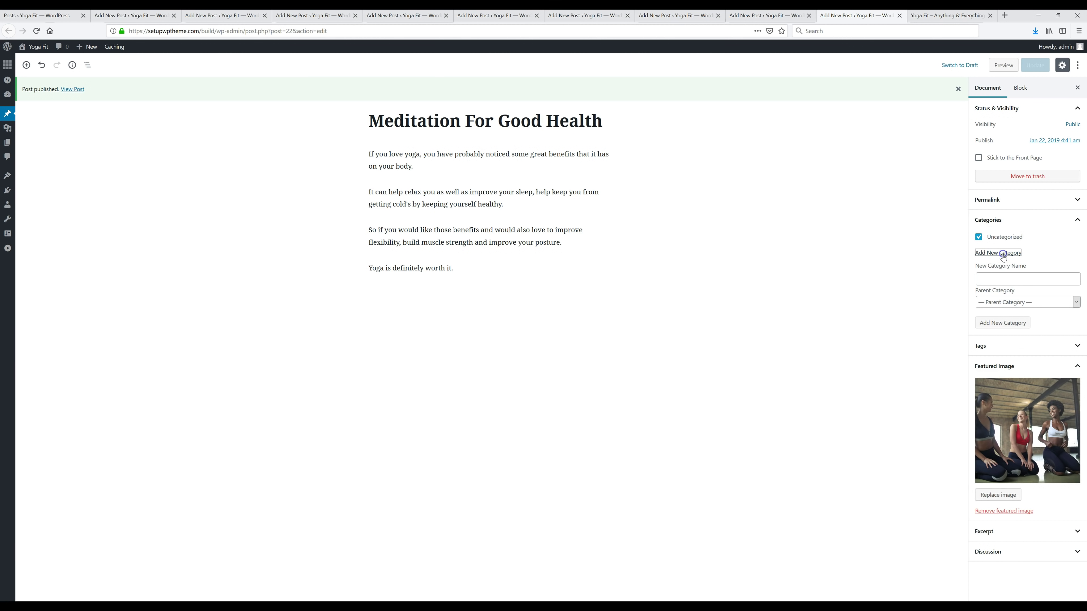
{"action": "left_click", "coordinate": [1000, 276]}
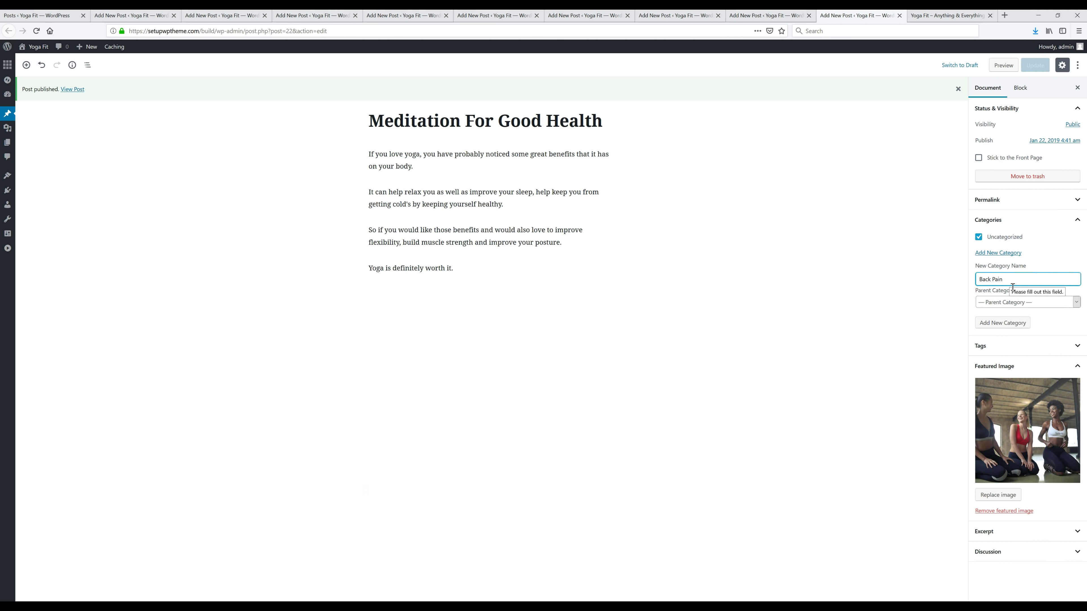
{"action": "type", "text": "Back Pain"}
{"action": "left_click", "coordinate": [1010, 323]}
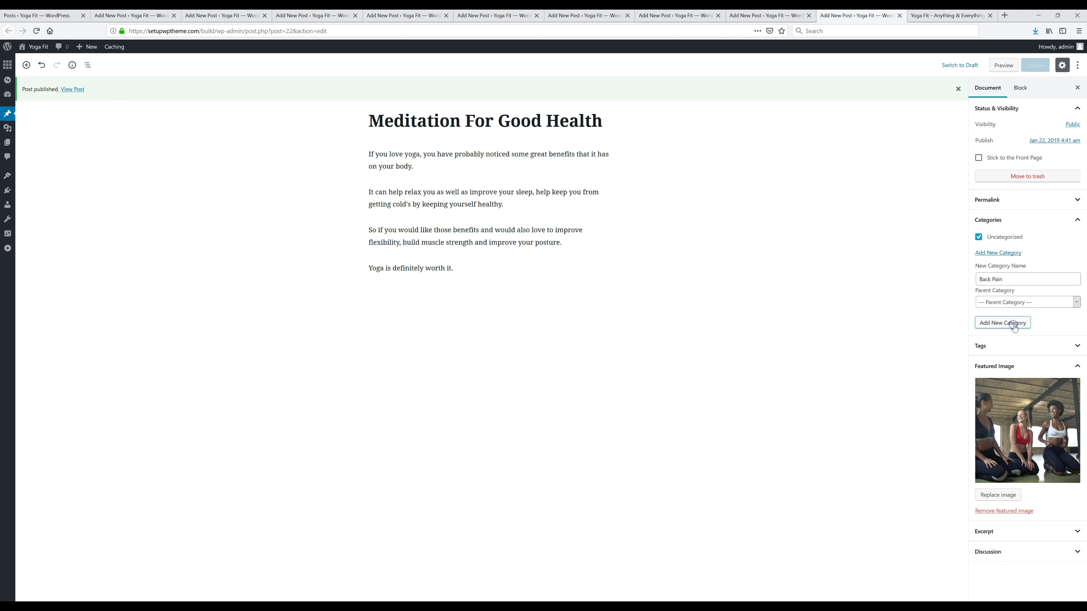
Step: Add the Fitness category and update the post filed under Health
{"action": "type", "text": "Fitness"}
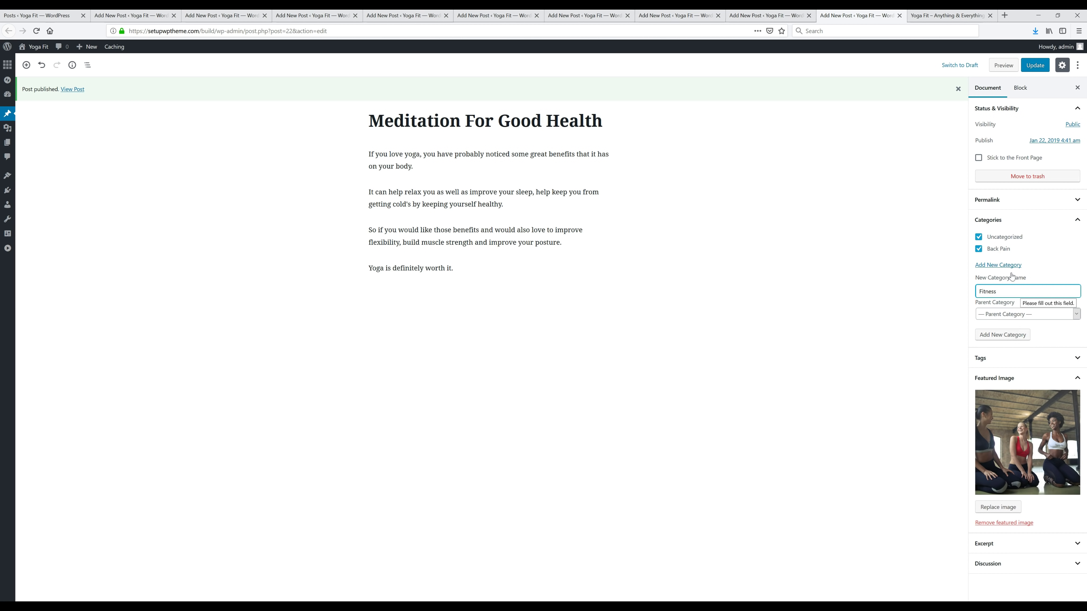
{"action": "left_click", "coordinate": [1003, 334]}
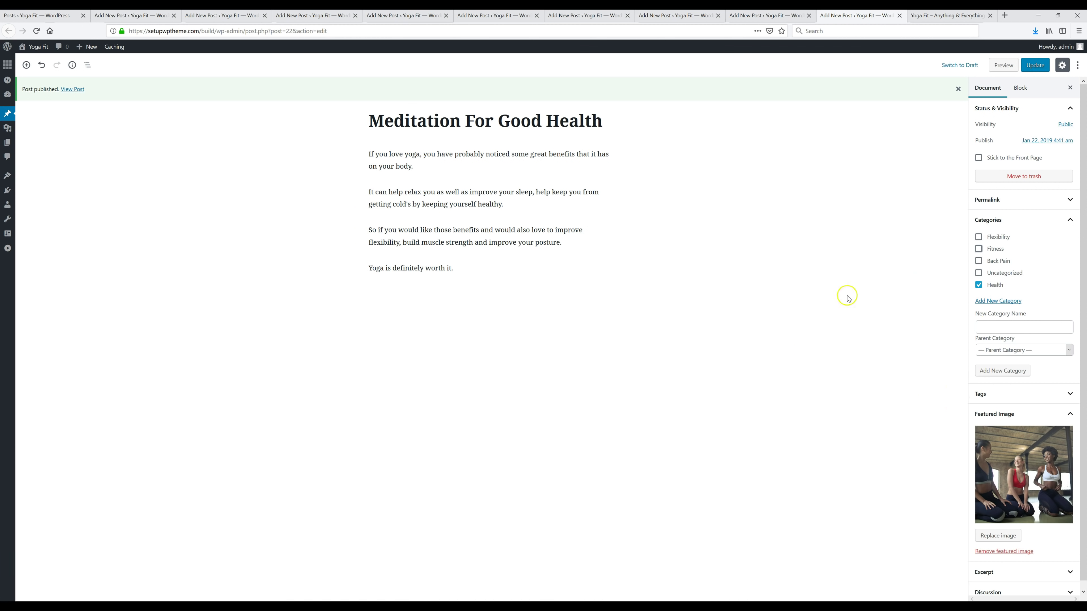
{"action": "left_click", "coordinate": [1035, 65]}
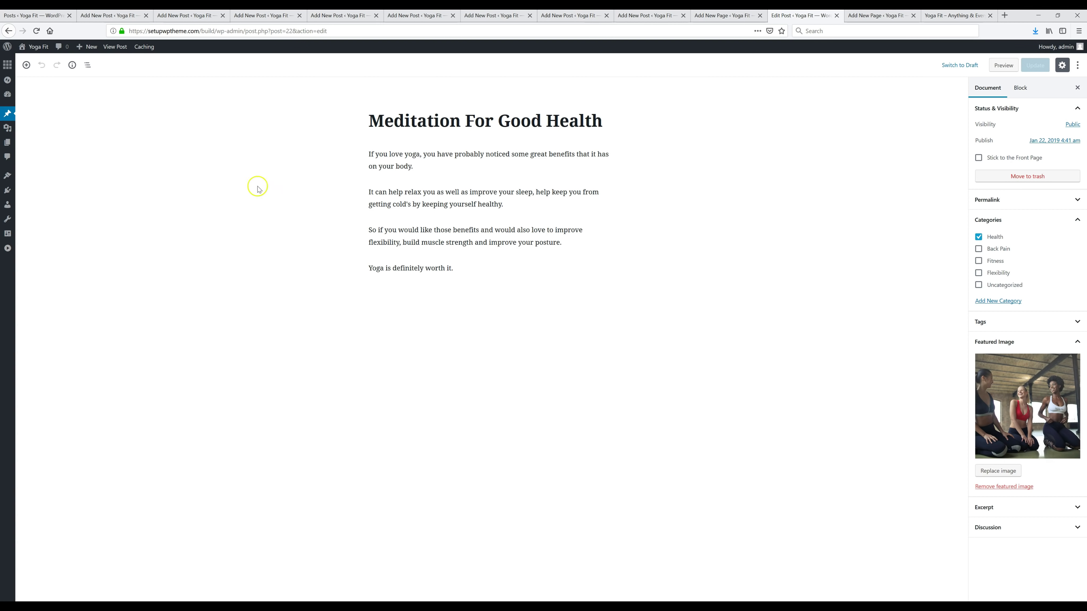
Step: Start a new page and paste 'Yoga Poses' as its title
{"action": "mouse_move", "coordinate": [9, 143]}
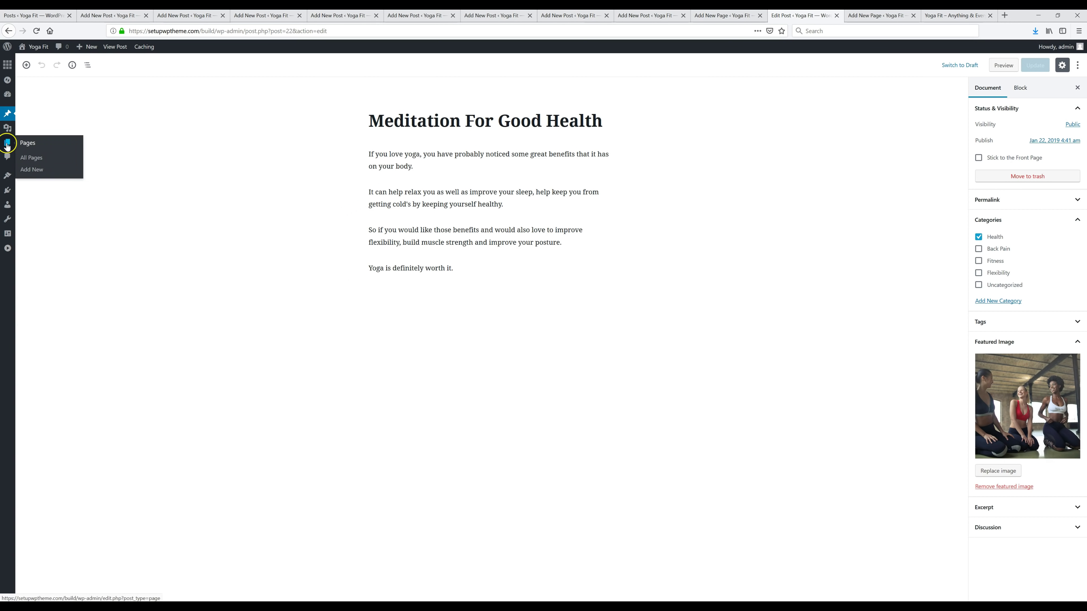
{"action": "left_click", "coordinate": [37, 144]}
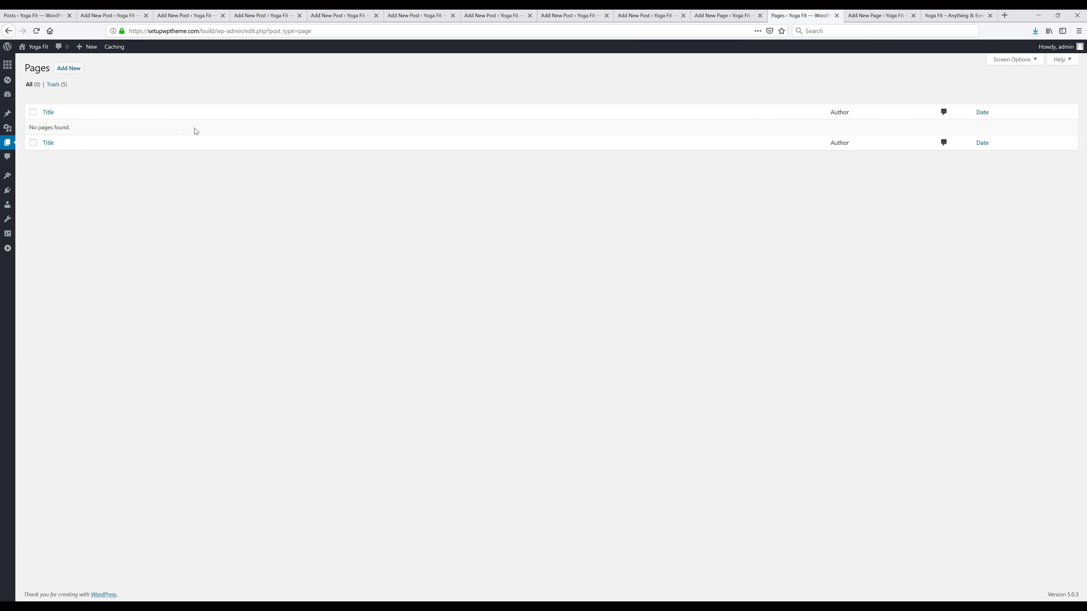
{"action": "left_click", "coordinate": [68, 68]}
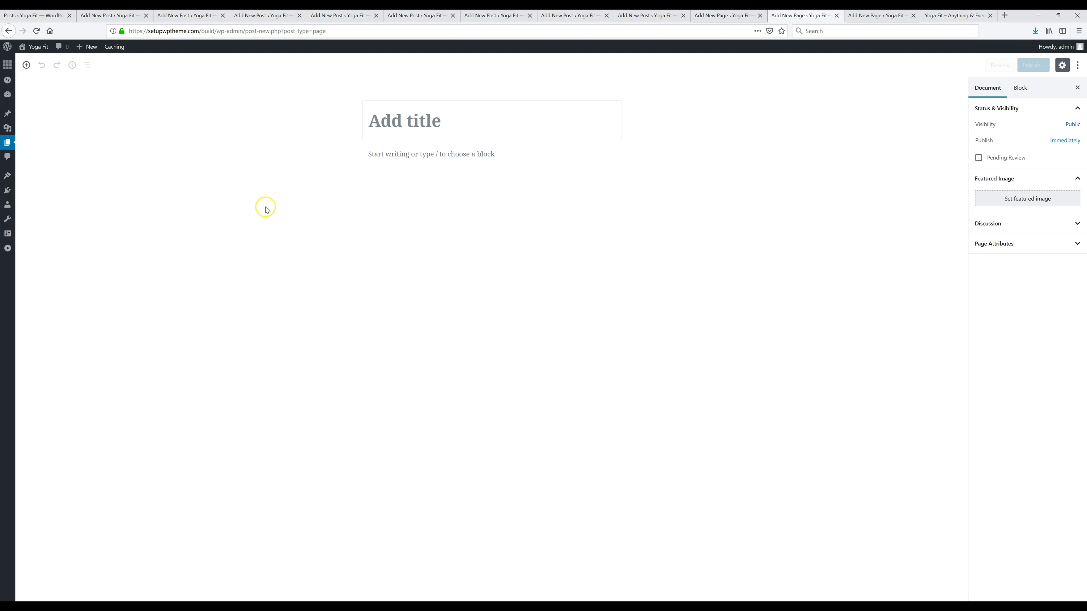
{"action": "left_click", "coordinate": [432, 122]}
{"action": "left_click", "coordinate": [462, 155]}
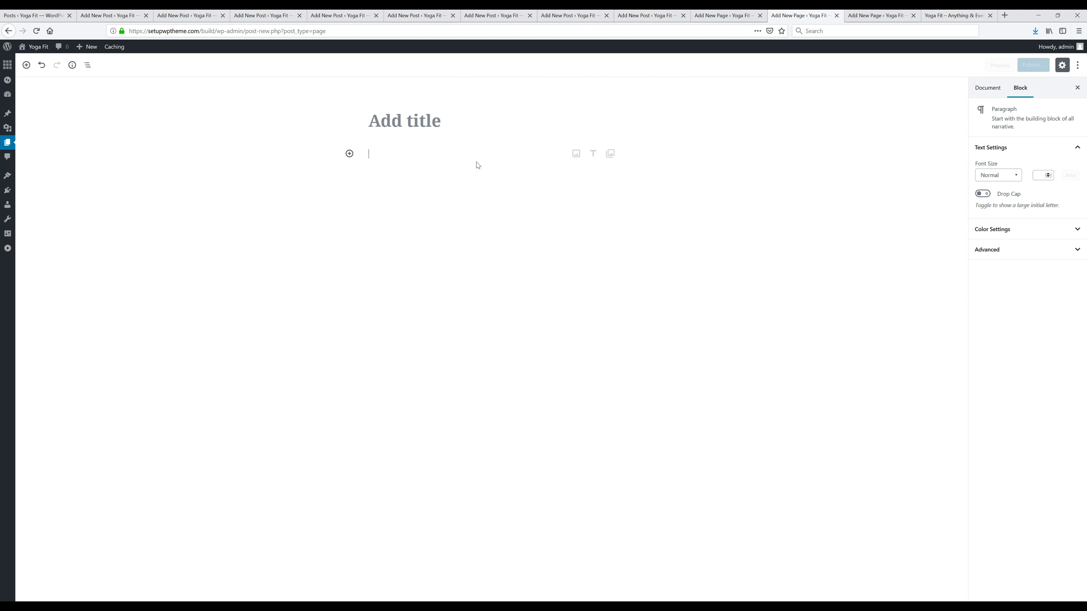
{"action": "left_click", "coordinate": [406, 128]}
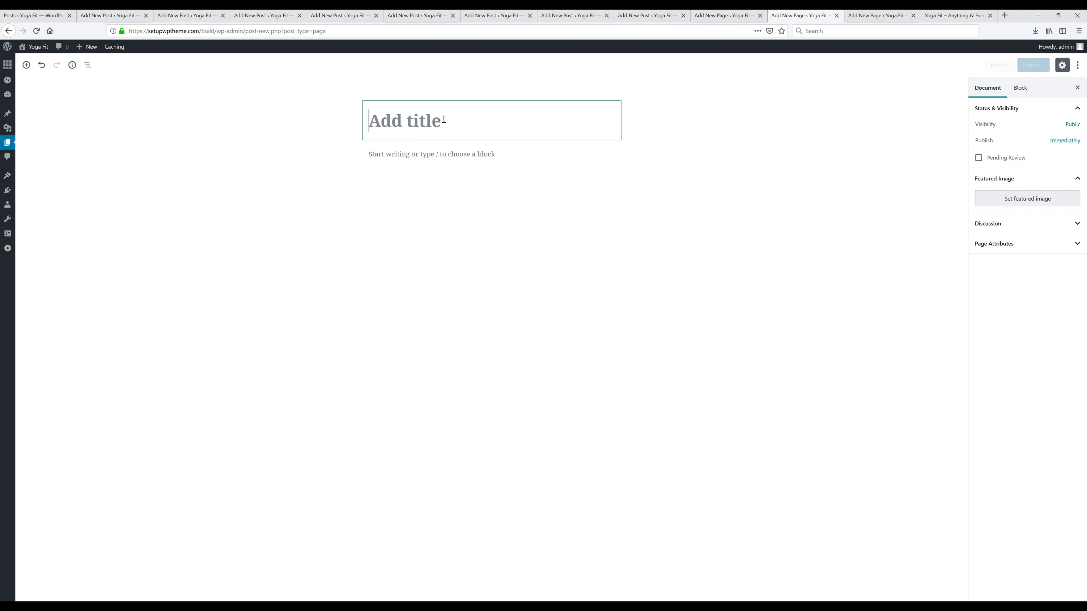
{"action": "type", "text": "Yoga Poses"}
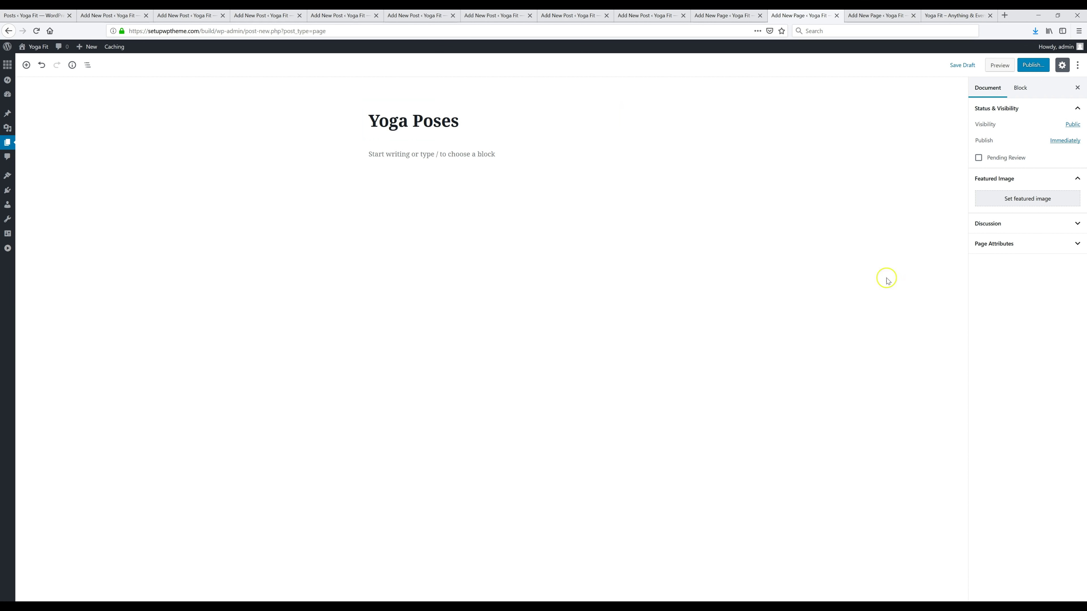
{"action": "left_click", "coordinate": [1021, 202]}
Step: Publish the Yoga Poses page, then check the Videos and How To pages
{"action": "left_click", "coordinate": [1028, 69]}
{"action": "left_click", "coordinate": [1035, 66]}
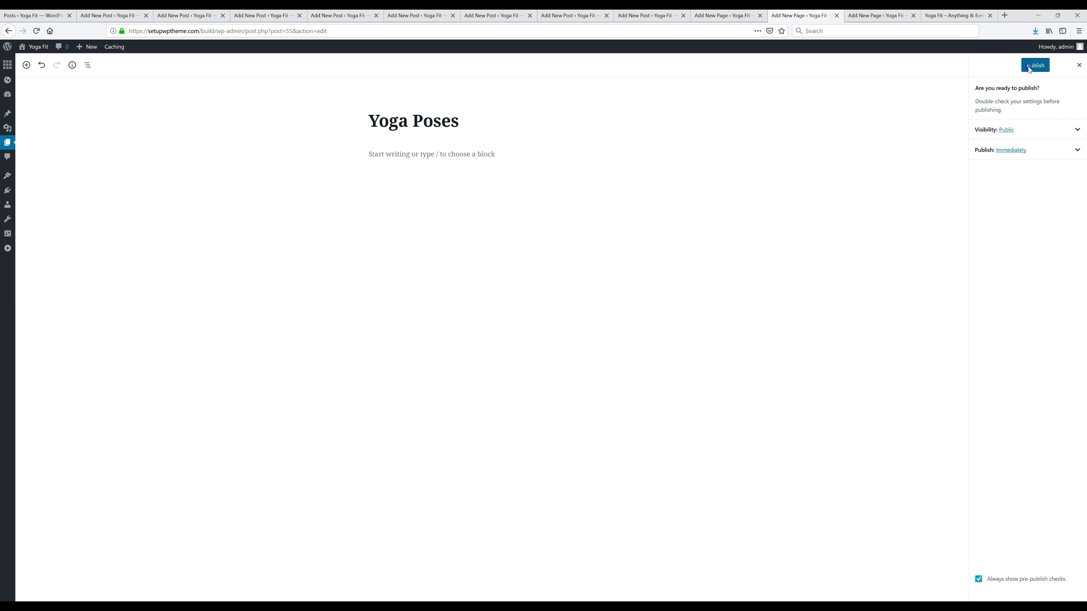
{"action": "left_click", "coordinate": [1027, 71]}
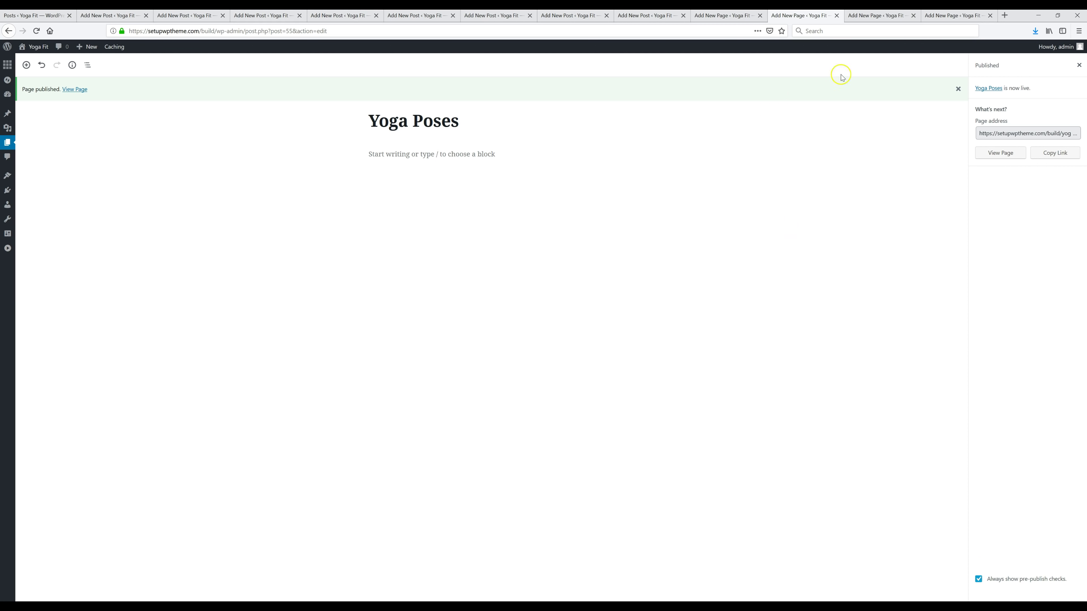
{"action": "left_click", "coordinate": [872, 20]}
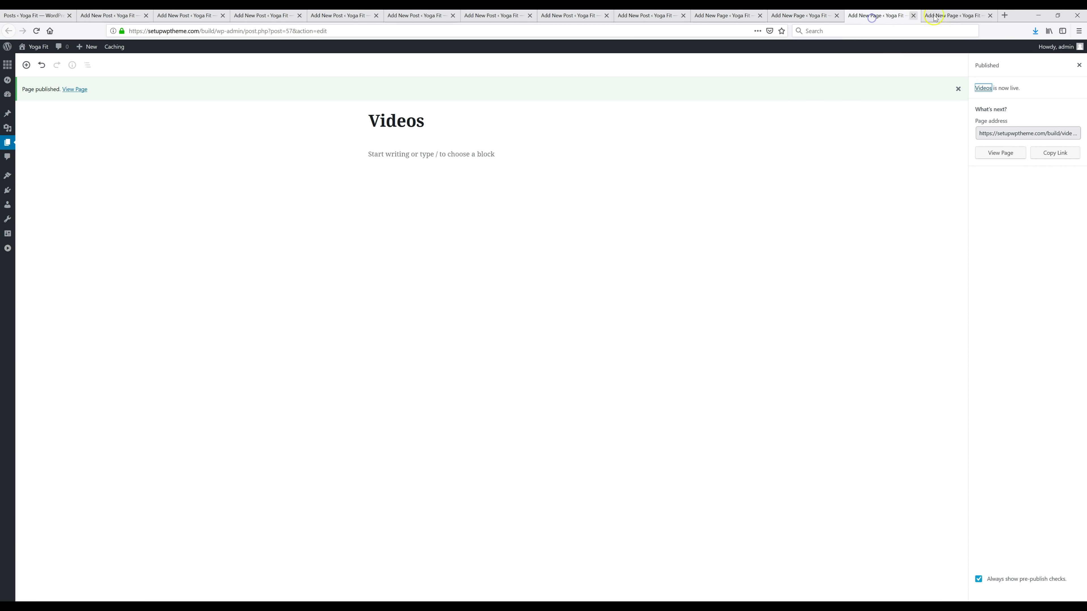
{"action": "left_click", "coordinate": [950, 16]}
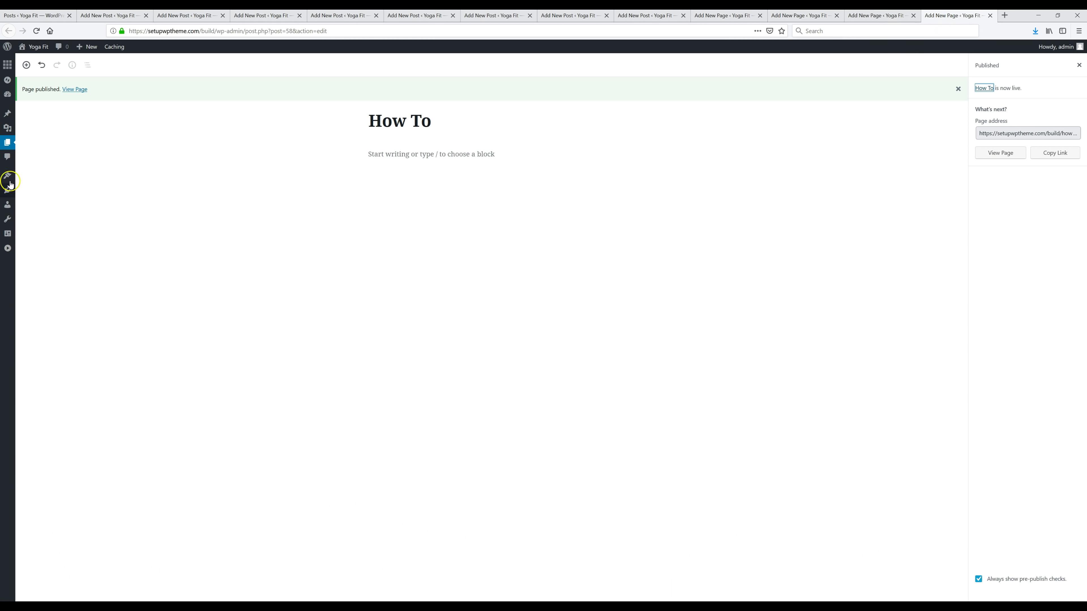
{"action": "mouse_move", "coordinate": [10, 175]}
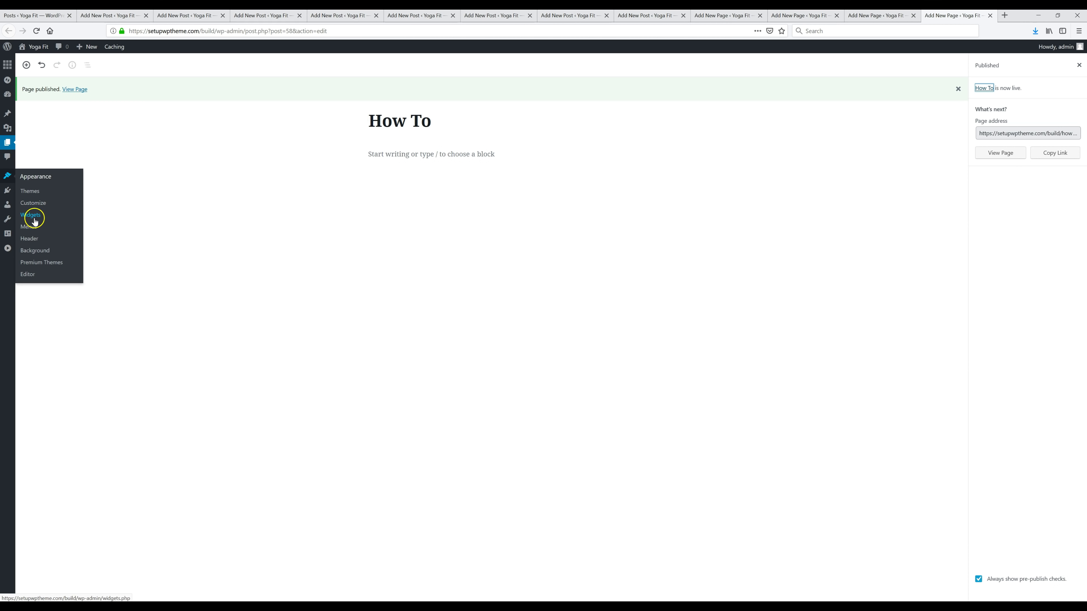
Step: Create a menu named '1' containing the How To, Videos and Yoga Poses pages
{"action": "left_click", "coordinate": [31, 231]}
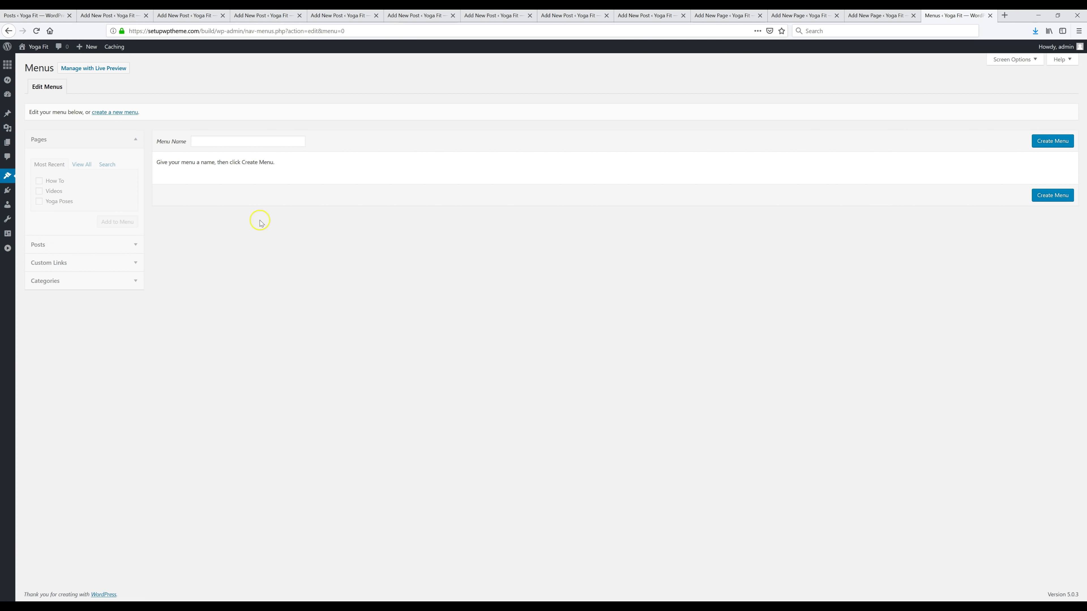
{"action": "right_click", "coordinate": [235, 141]}
{"action": "left_click", "coordinate": [222, 142]}
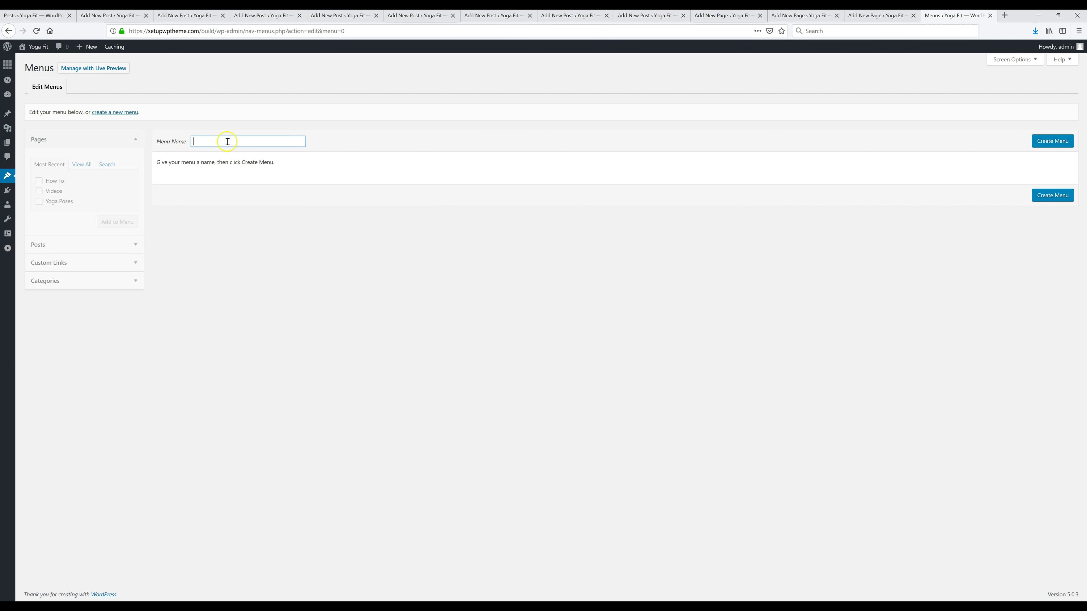
{"action": "left_click", "coordinate": [1062, 143]}
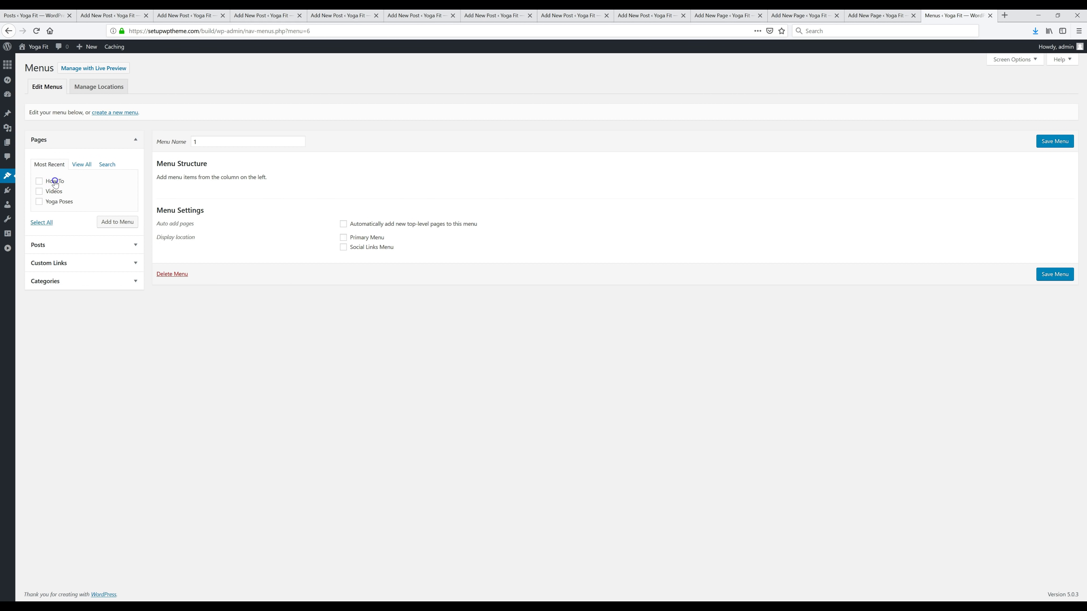
{"action": "left_click", "coordinate": [58, 202]}
{"action": "left_click", "coordinate": [118, 224]}
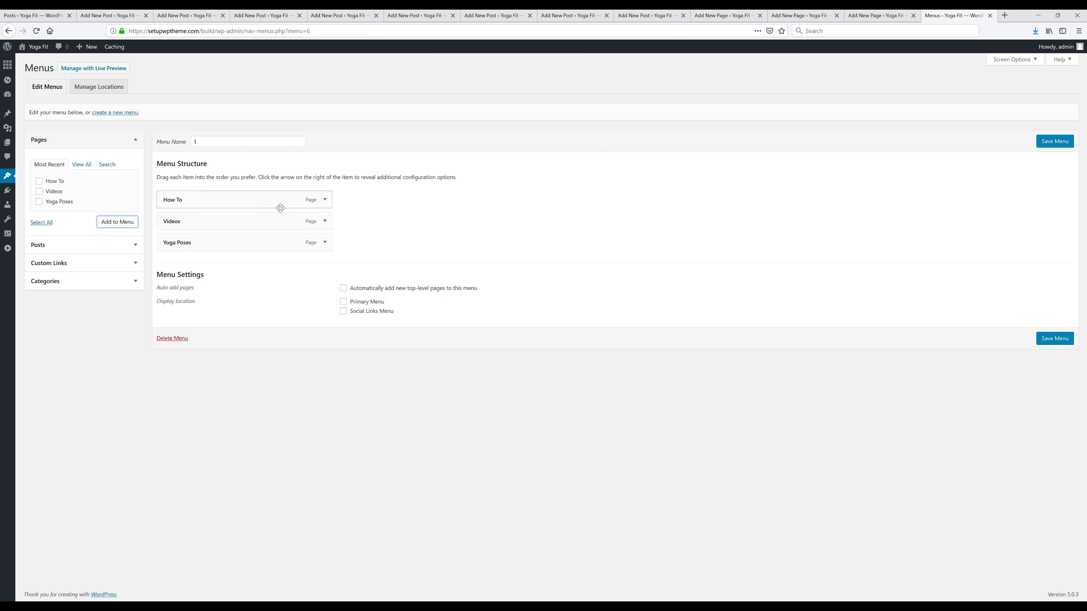
{"action": "left_click_drag", "start_coordinate": [223, 194], "coordinate": [208, 216]}
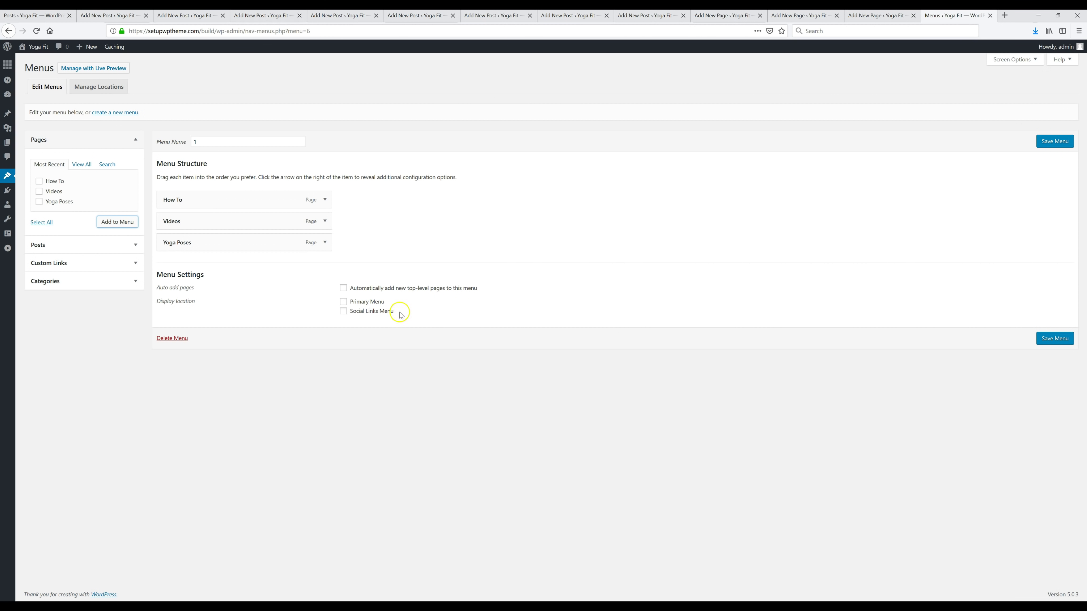
Step: Assign the menu to the Primary Menu location, save it, and visit the site
{"action": "left_click", "coordinate": [344, 302]}
{"action": "left_click", "coordinate": [1044, 342]}
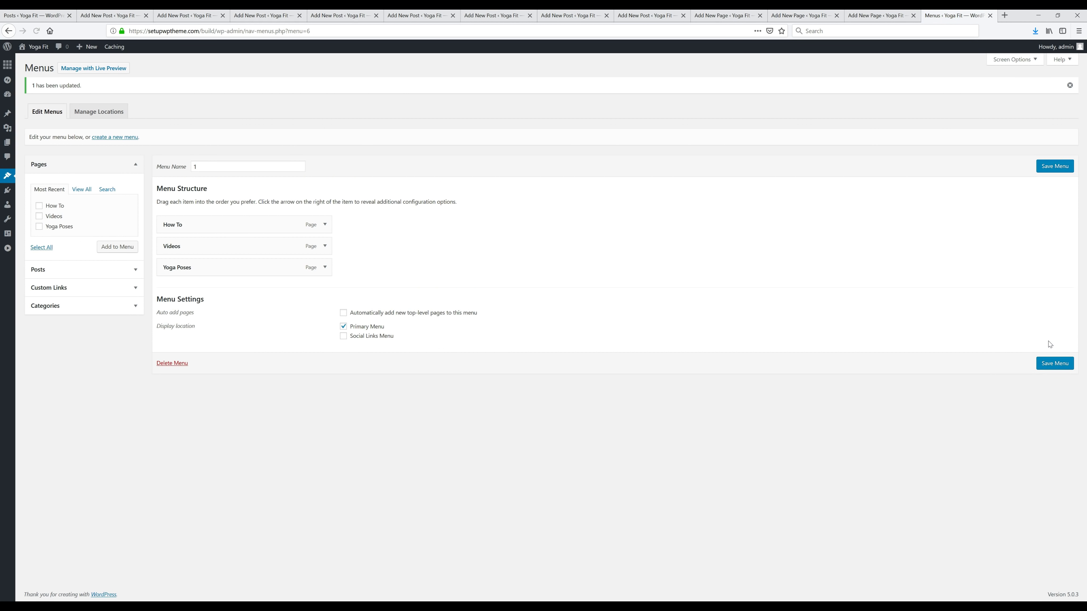
{"action": "left_click", "coordinate": [43, 60]}
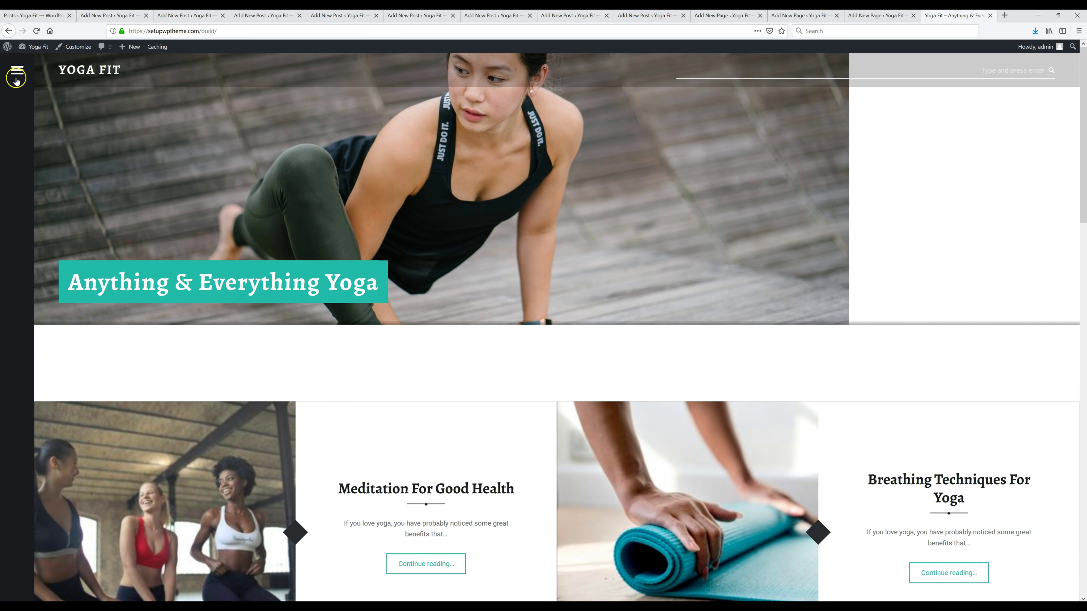
{"action": "left_click", "coordinate": [17, 70]}
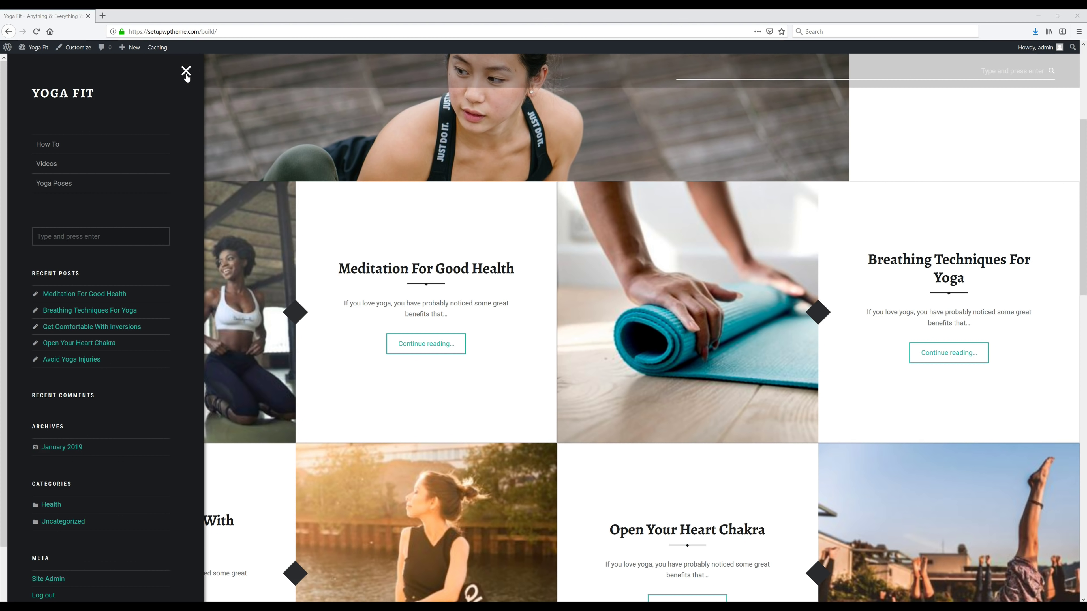
{"action": "left_click", "coordinate": [194, 73]}
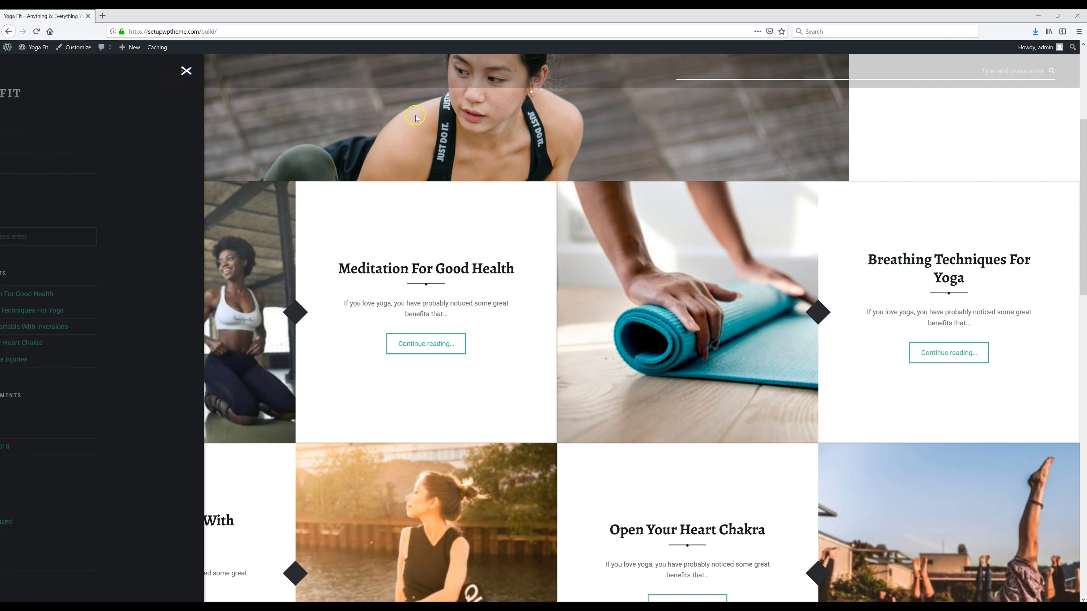
{"action": "scroll", "coordinate": [643, 162], "scroll_direction": "down", "scroll_amount": 1}
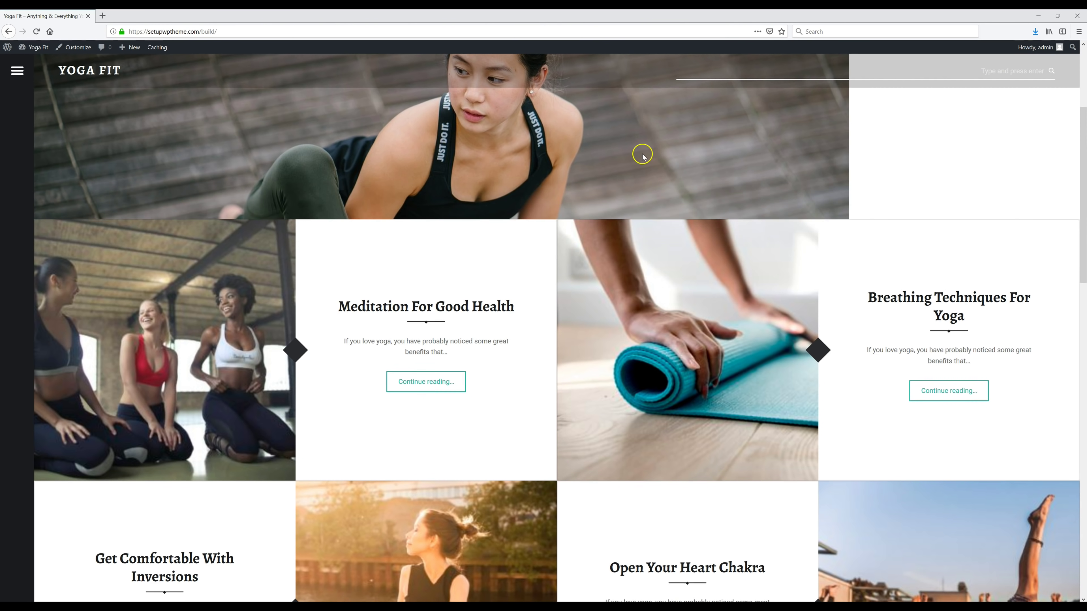
{"action": "scroll", "coordinate": [643, 159], "scroll_direction": "down", "scroll_amount": 5}
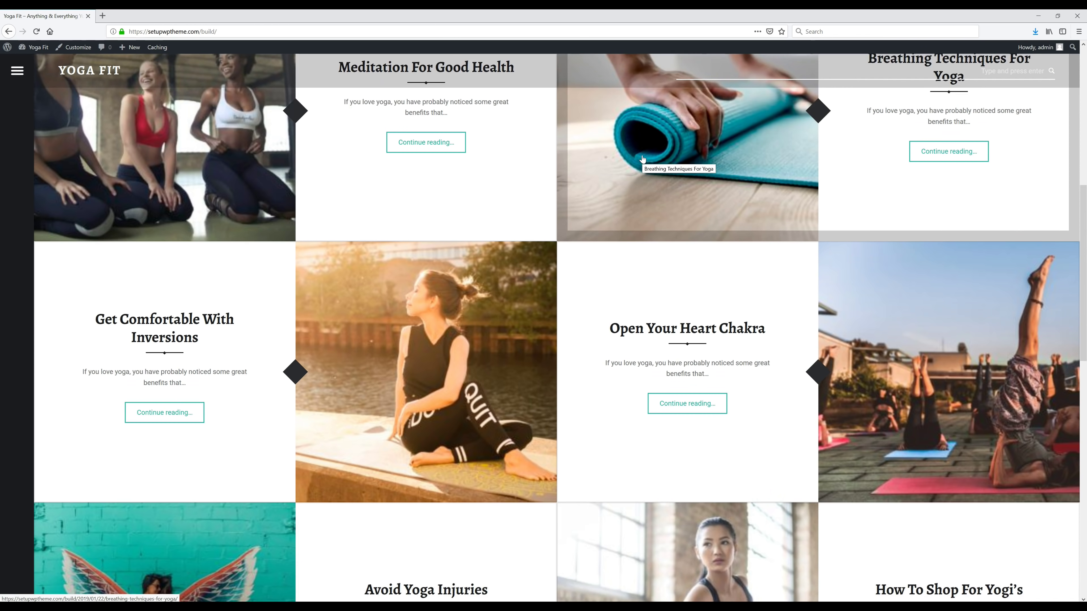
{"action": "scroll", "coordinate": [643, 159], "scroll_direction": "down", "scroll_amount": 6}
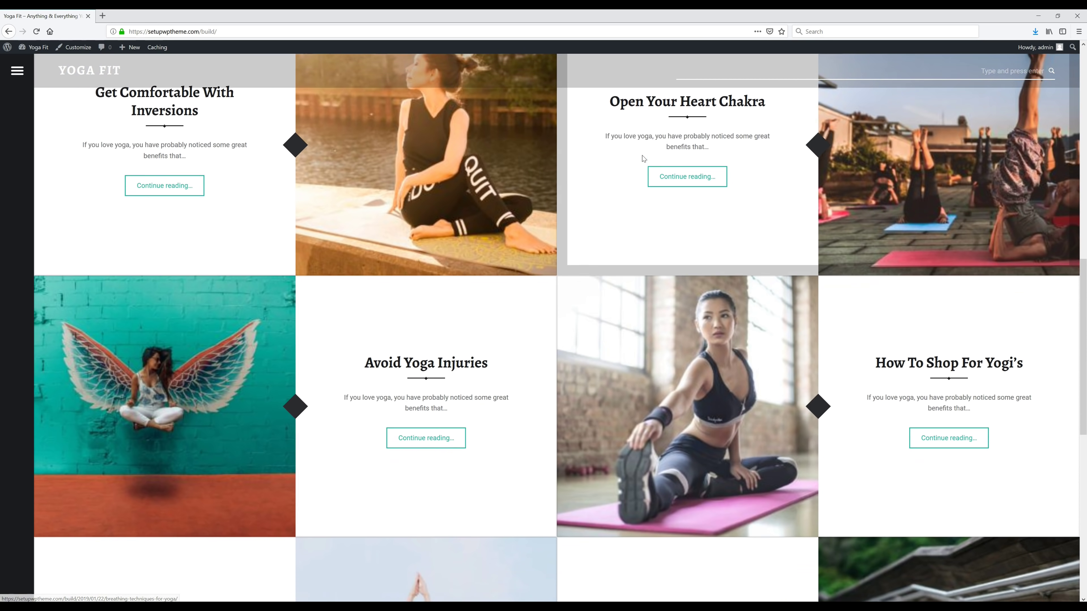
{"action": "scroll", "coordinate": [643, 158], "scroll_direction": "down", "scroll_amount": 1}
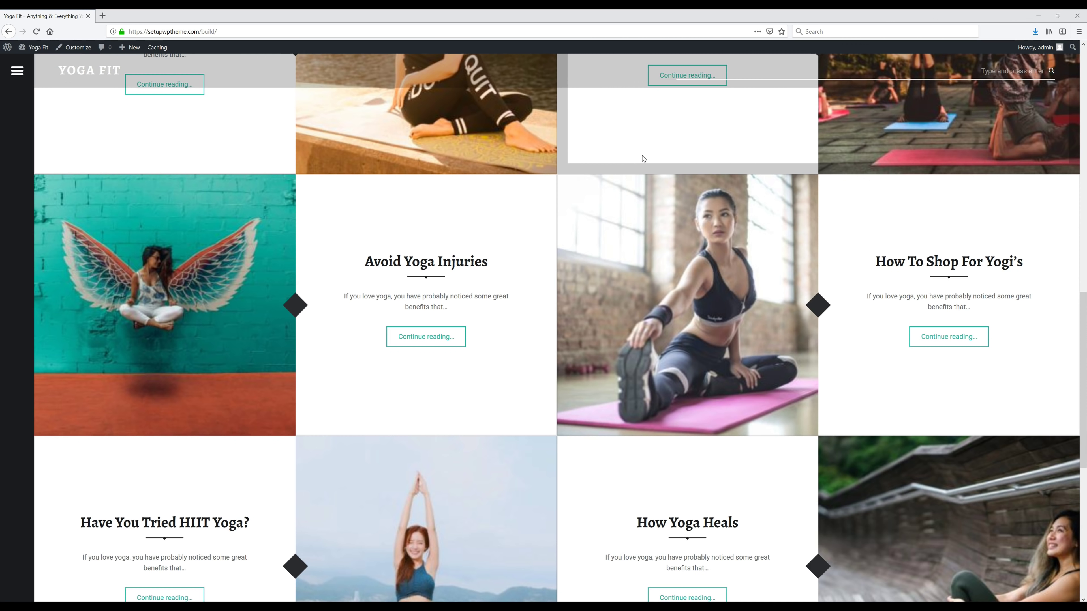
{"action": "scroll", "coordinate": [643, 159], "scroll_direction": "down", "scroll_amount": 2}
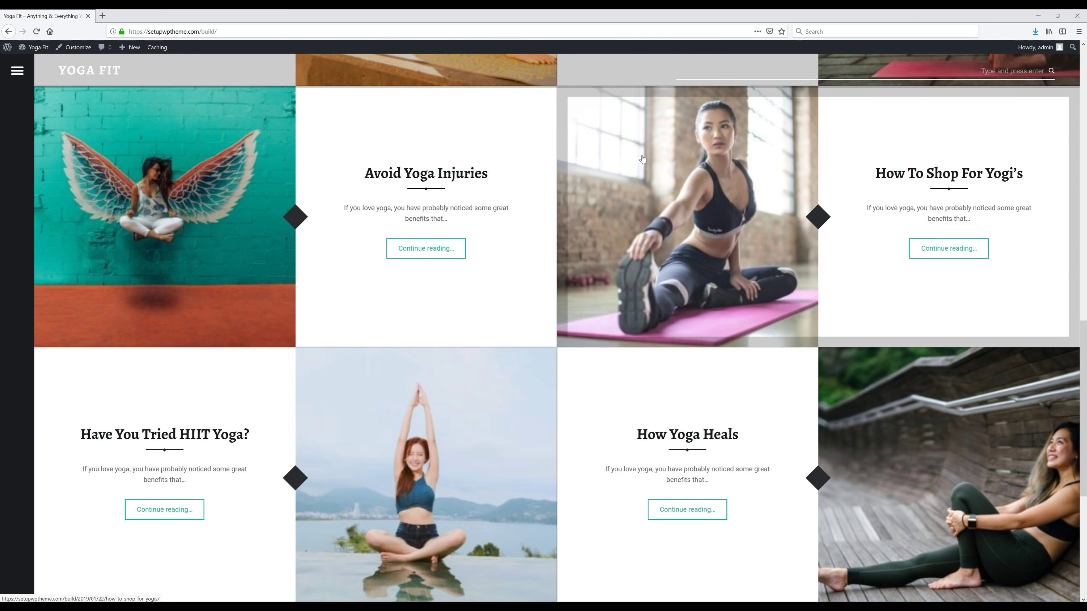
{"action": "scroll", "coordinate": [643, 158], "scroll_direction": "up", "scroll_amount": 15}
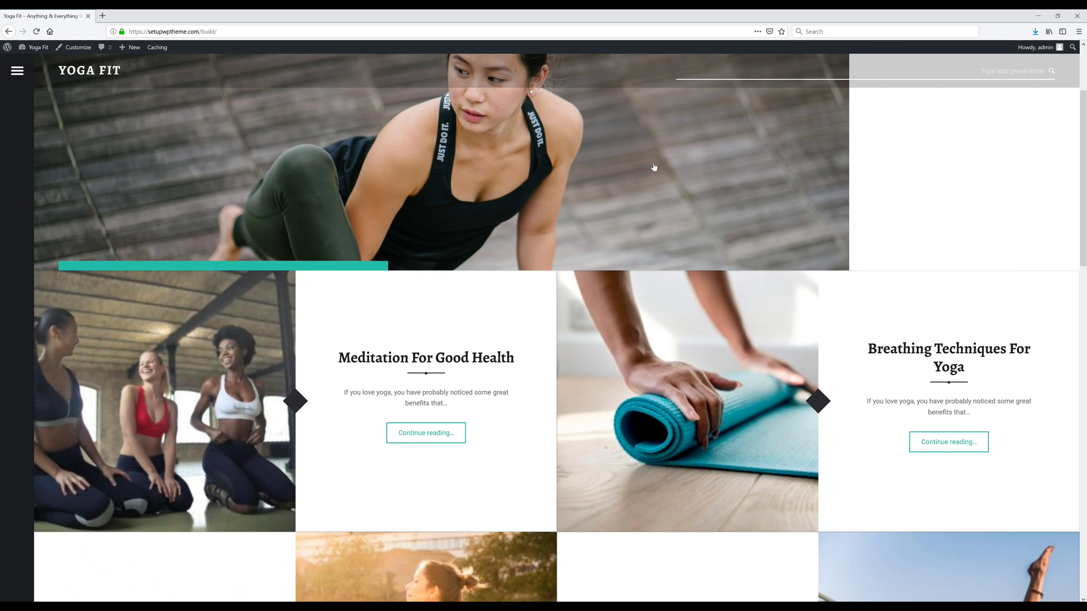
{"action": "scroll", "coordinate": [654, 167], "scroll_direction": "up", "scroll_amount": 3}
{"action": "scroll", "coordinate": [653, 163], "scroll_direction": "down", "scroll_amount": 3}
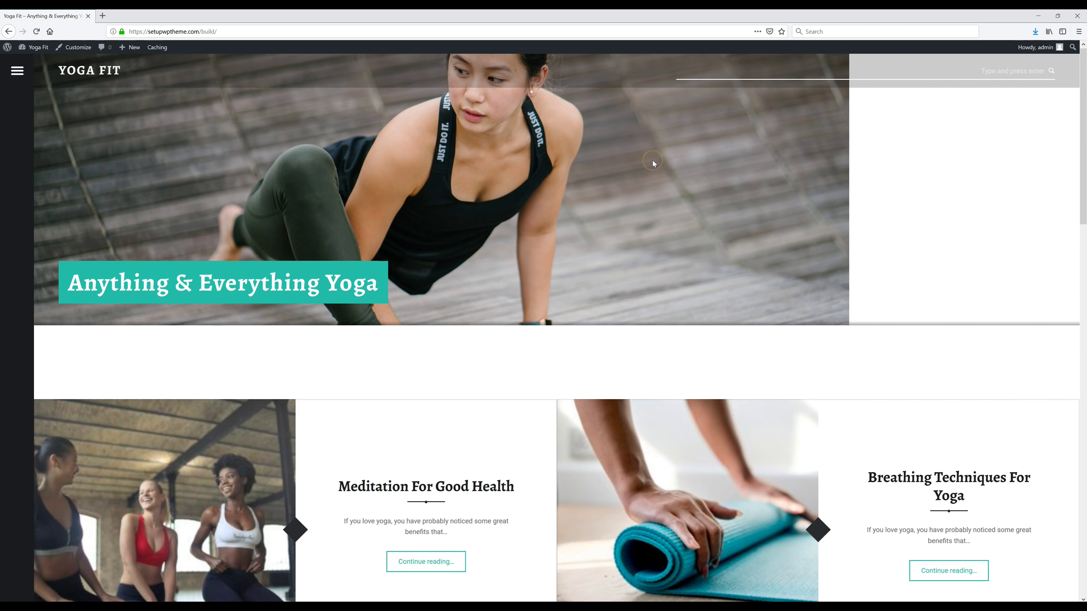